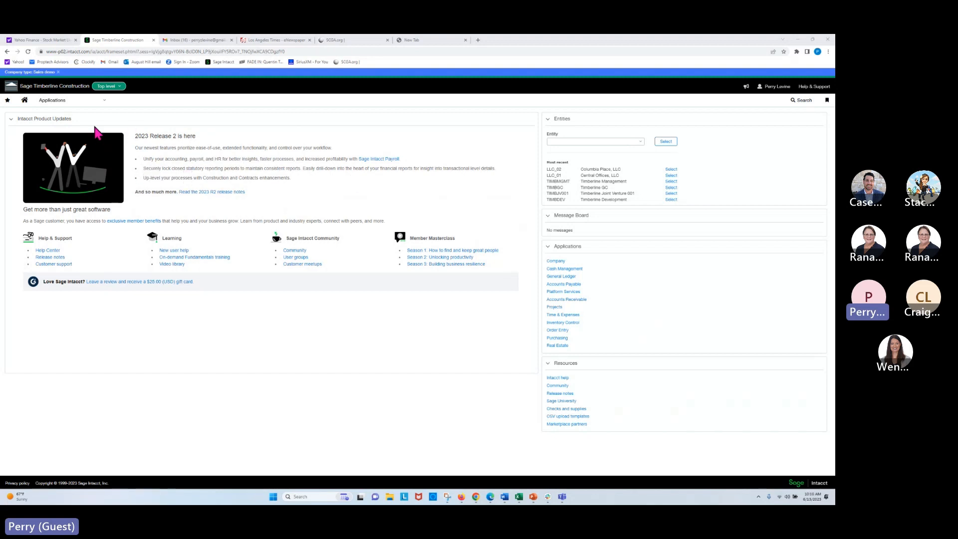
- Open the Real Estate Module component and launch its Real Estate record in the separate Sage Intacct Real Estate application
{"action": "left_click", "coordinate": [69, 102]}
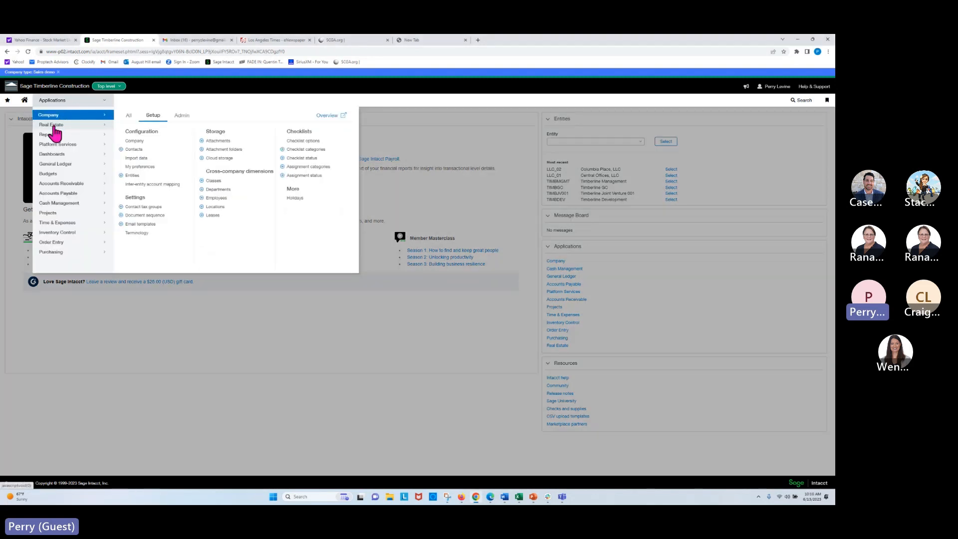
{"action": "mouse_move", "coordinate": [55, 128]}
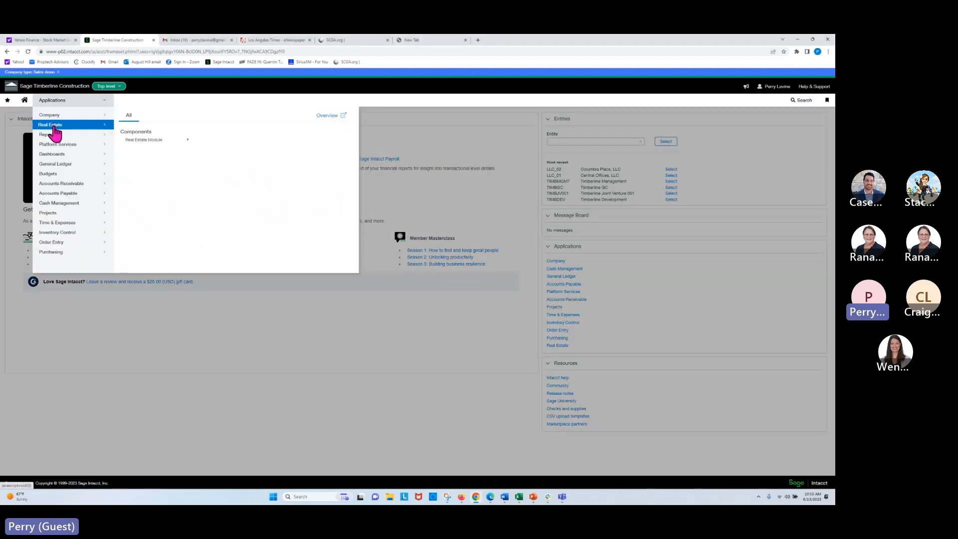
{"action": "left_click", "coordinate": [140, 140]}
{"action": "left_click", "coordinate": [219, 145]}
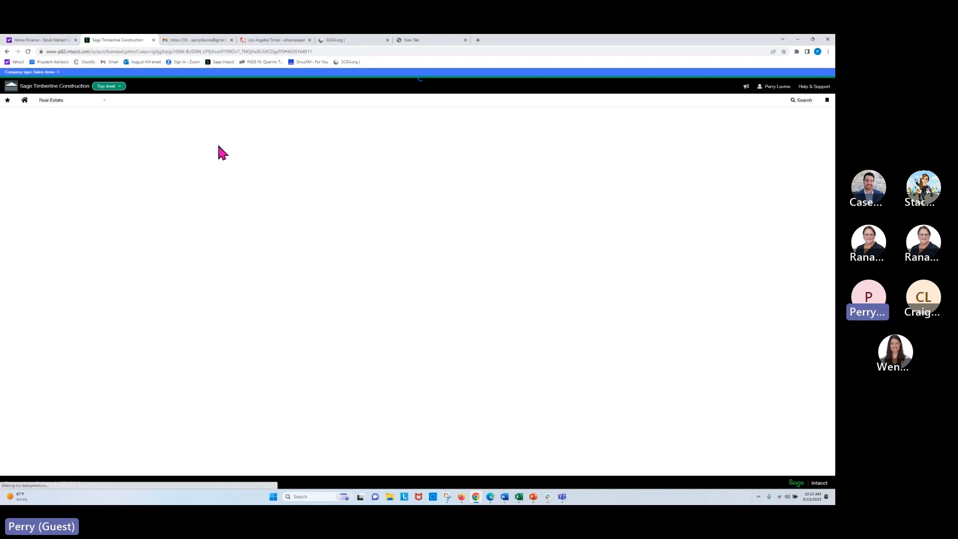
{"action": "left_click", "coordinate": [22, 186]}
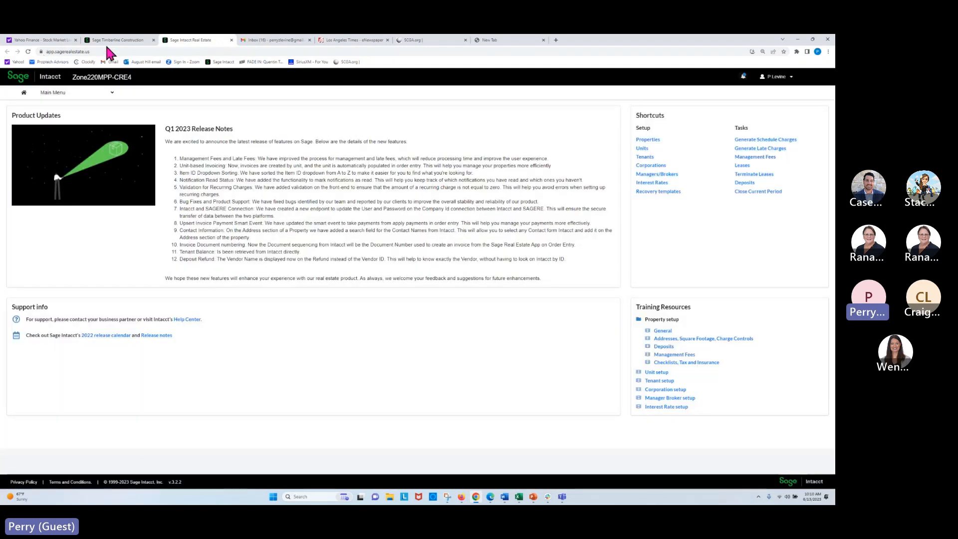
- Return to the Sage Timberline Construction company and open the Accounts Receivable tenants list
{"action": "left_click", "coordinate": [118, 40]}
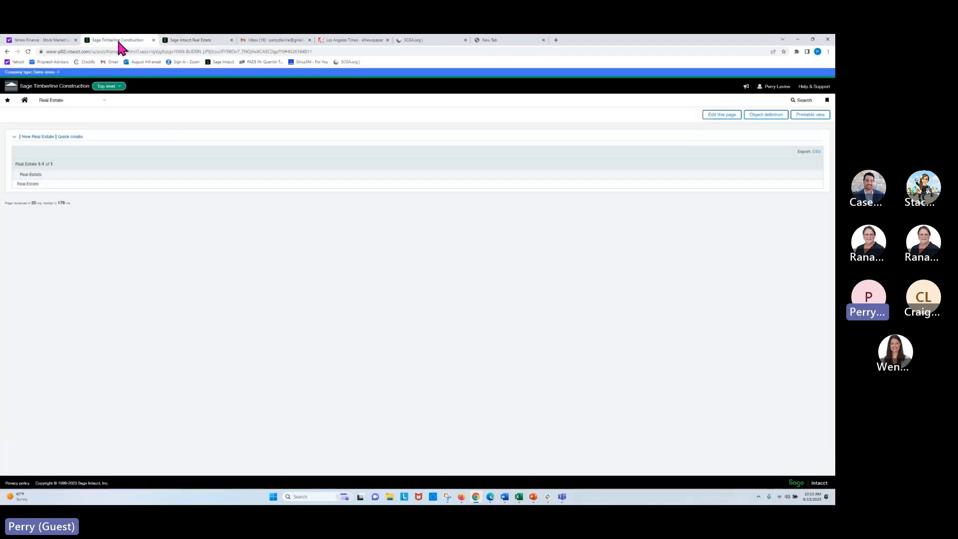
{"action": "left_click", "coordinate": [59, 101]}
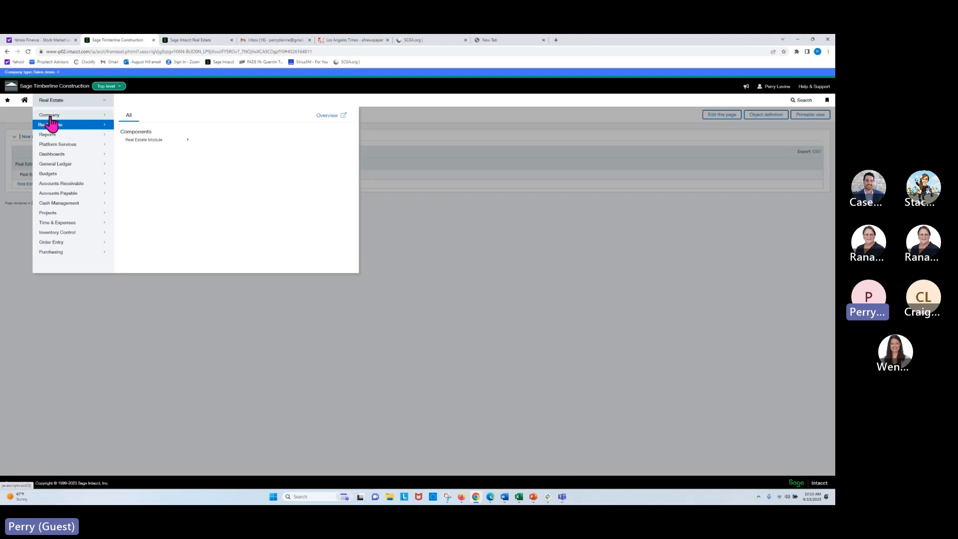
{"action": "left_click", "coordinate": [50, 116]}
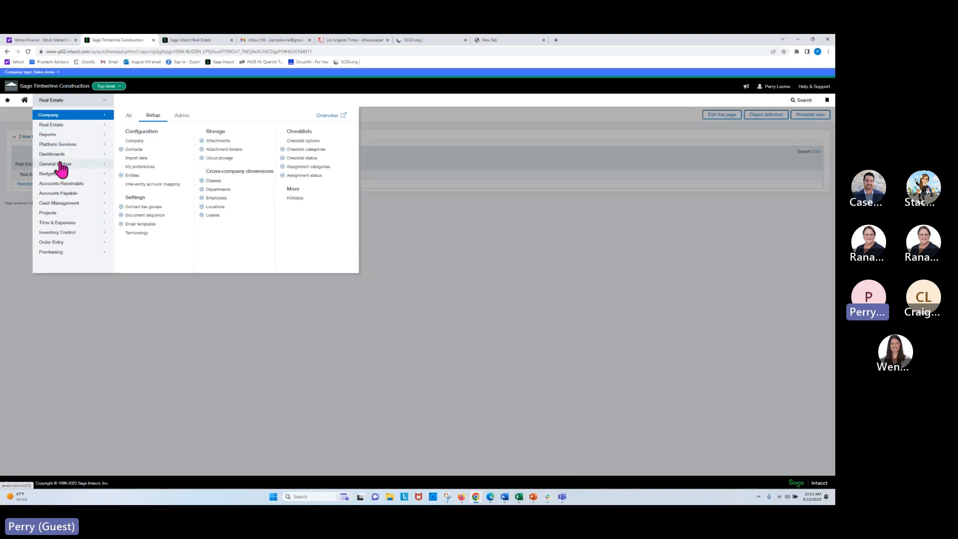
{"action": "left_click", "coordinate": [53, 184]}
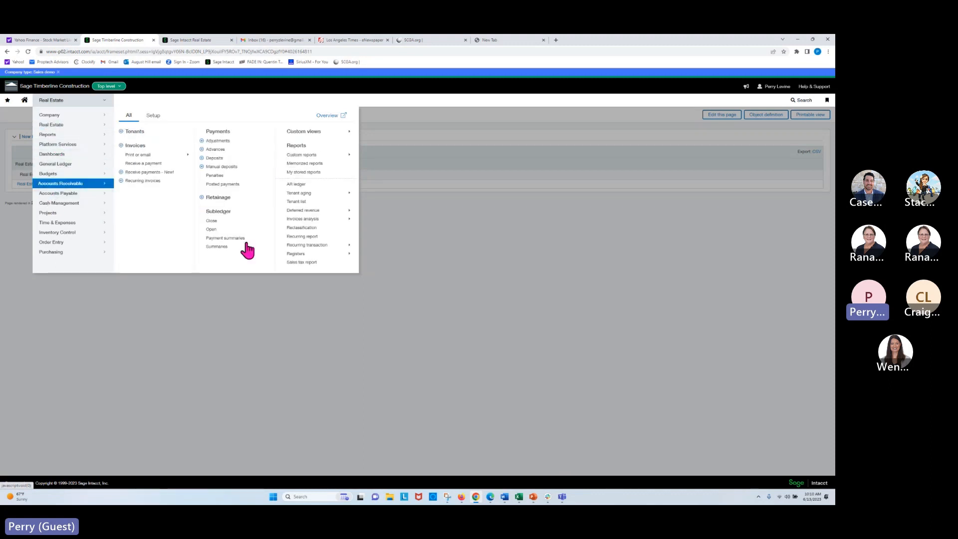
{"action": "left_click", "coordinate": [134, 132]}
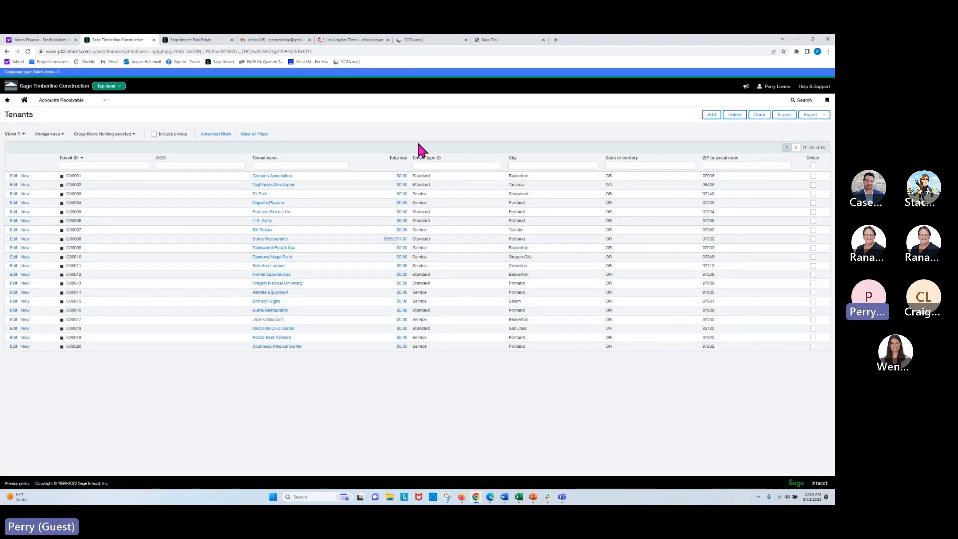
- Compare the Real Estate application's main menu with the company's General Ledger and Accounts Receivable functions
{"action": "left_click", "coordinate": [193, 40]}
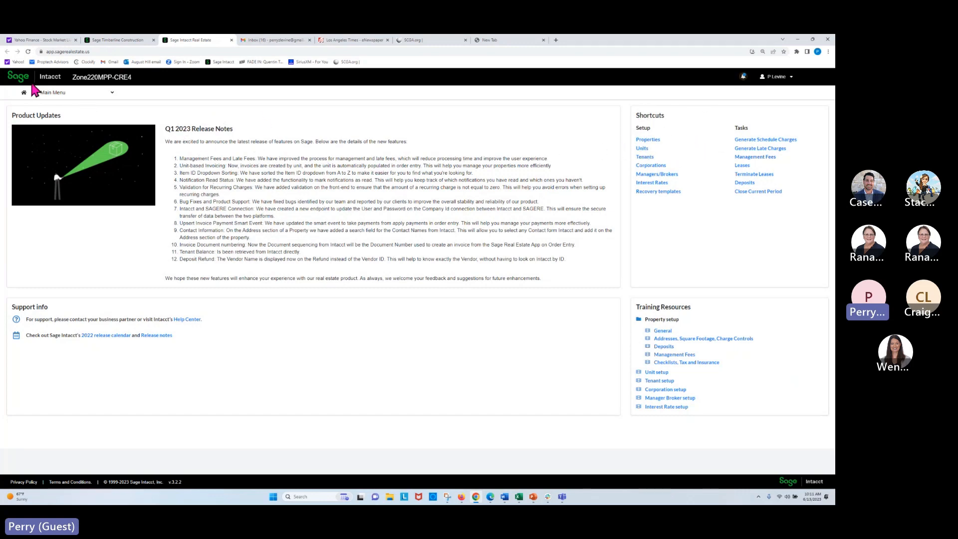
{"action": "left_click", "coordinate": [41, 93]}
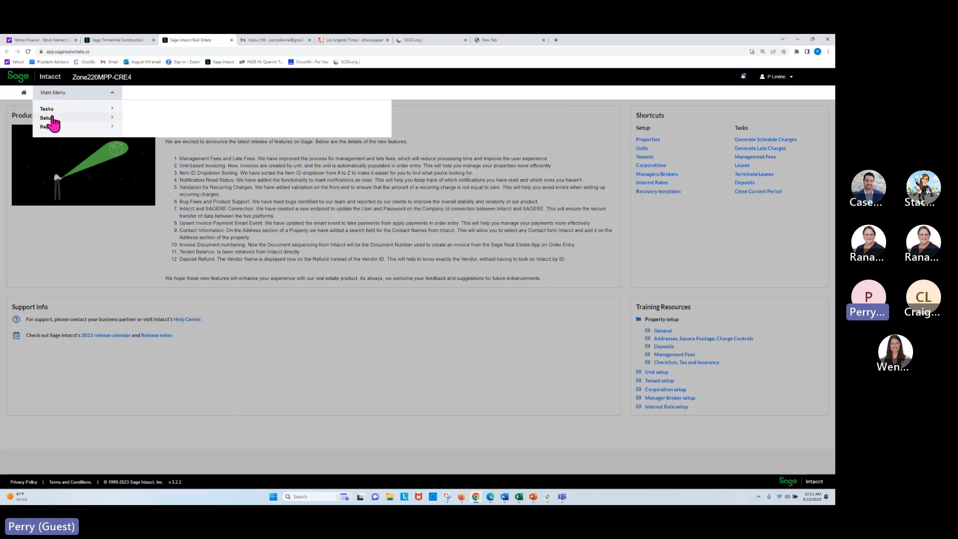
{"action": "left_click", "coordinate": [142, 41]}
{"action": "left_click", "coordinate": [60, 102]}
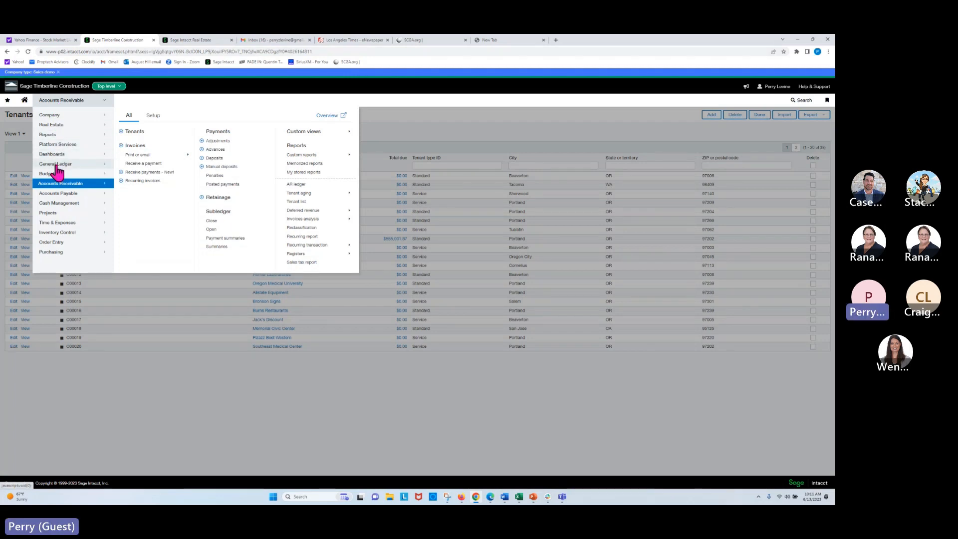
{"action": "left_click", "coordinate": [55, 164]}
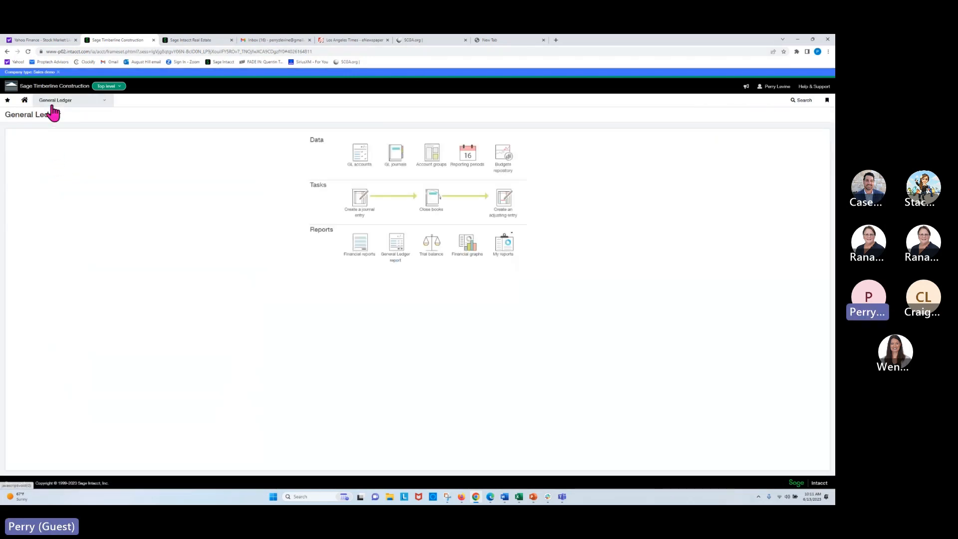
{"action": "left_click", "coordinate": [52, 102]}
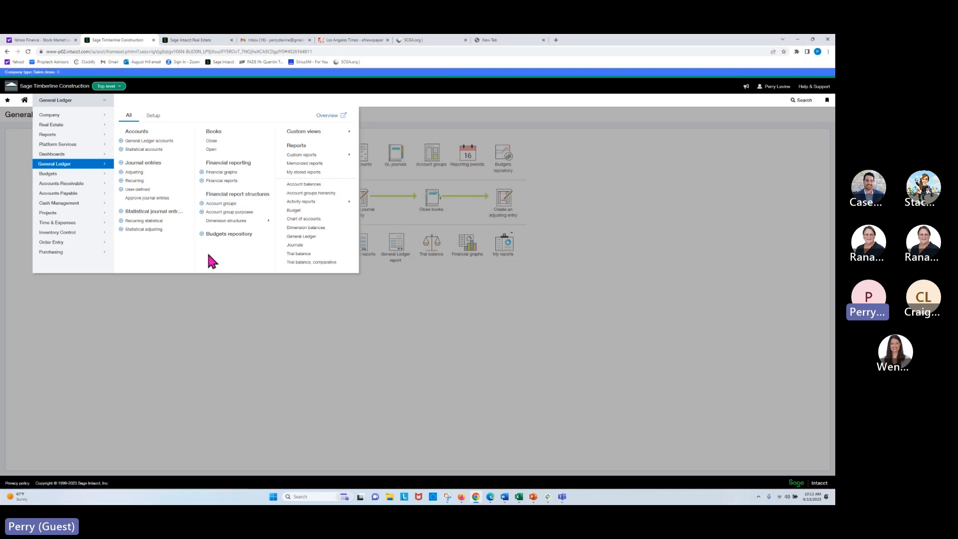
{"action": "left_click", "coordinate": [47, 184]}
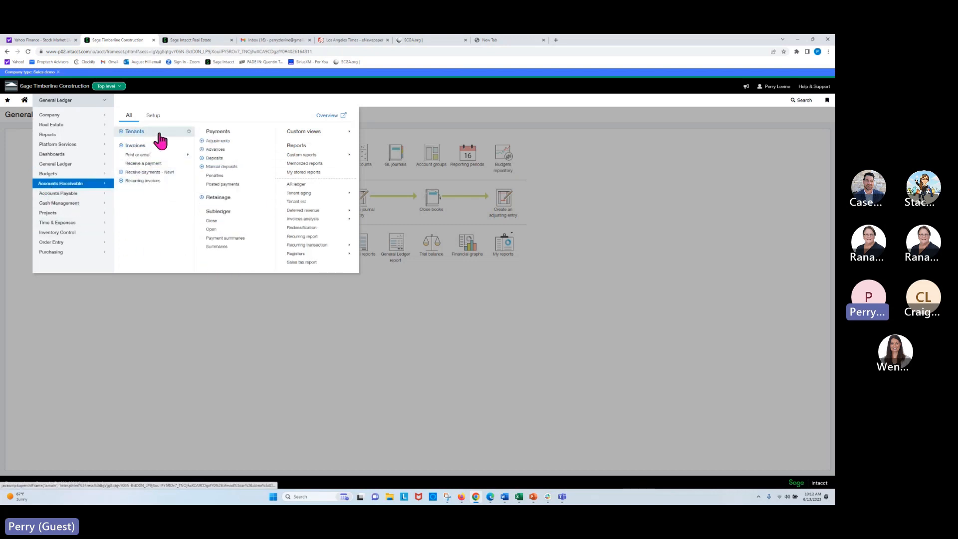
- Switch to Sage Intacct Real Estate and open the Columbia Place property from the property setup for editing
{"action": "left_click", "coordinate": [192, 40]}
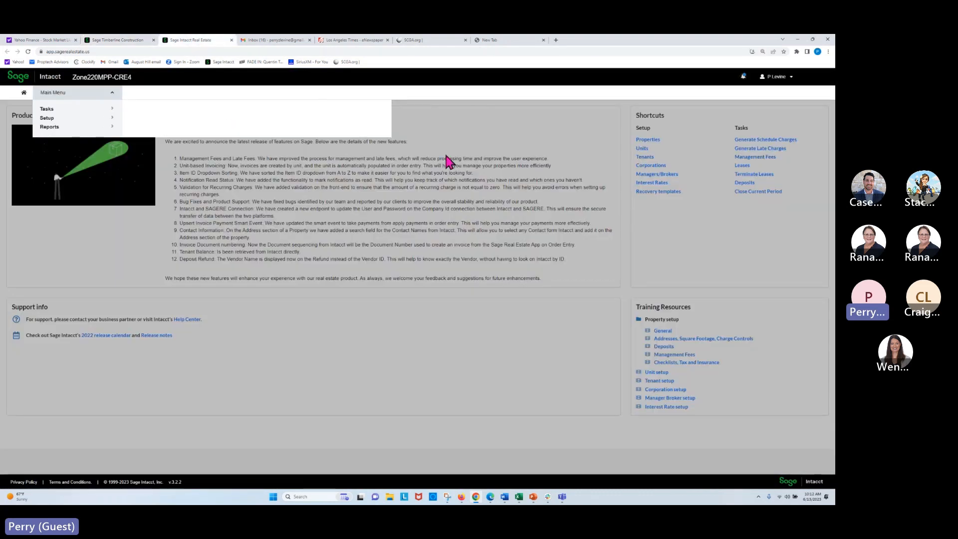
{"action": "left_click", "coordinate": [49, 119]}
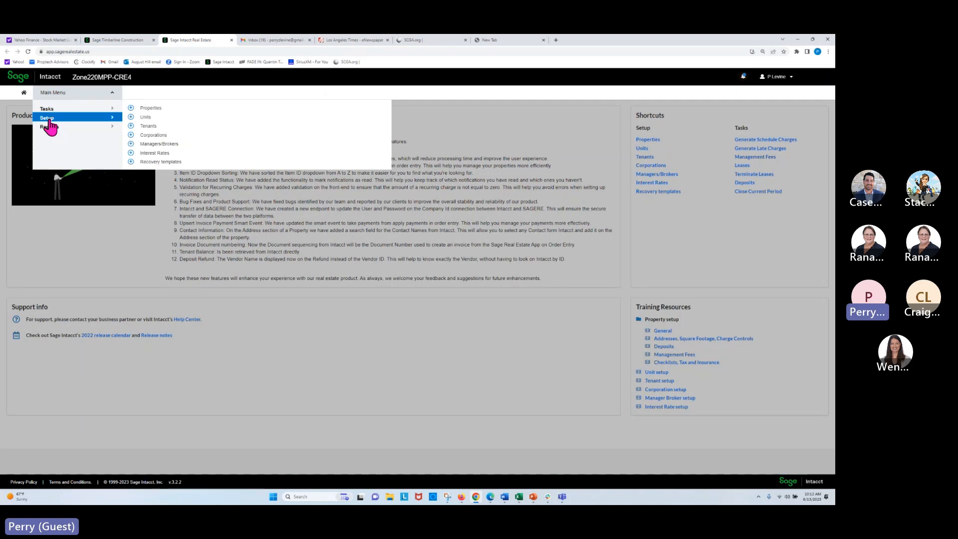
{"action": "left_click", "coordinate": [151, 109]}
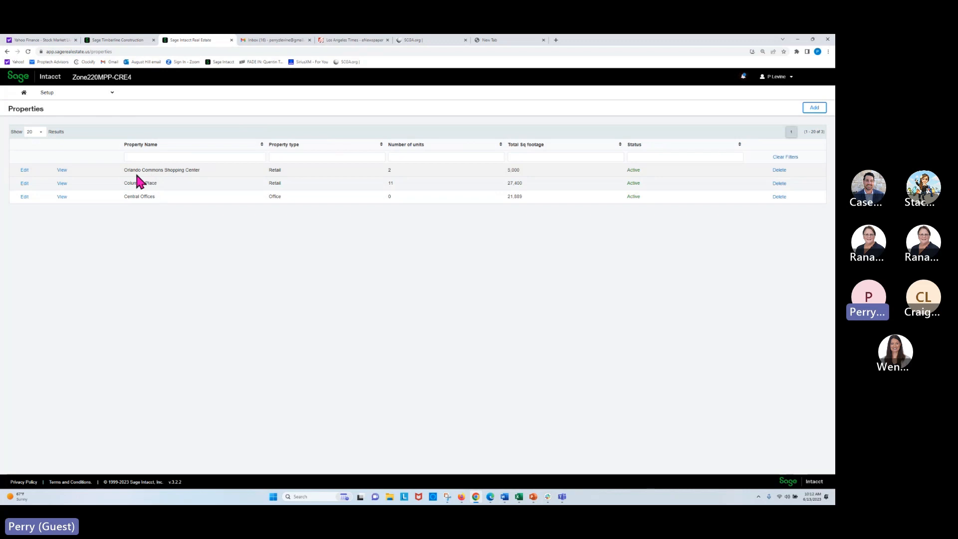
{"action": "left_click", "coordinate": [24, 183]}
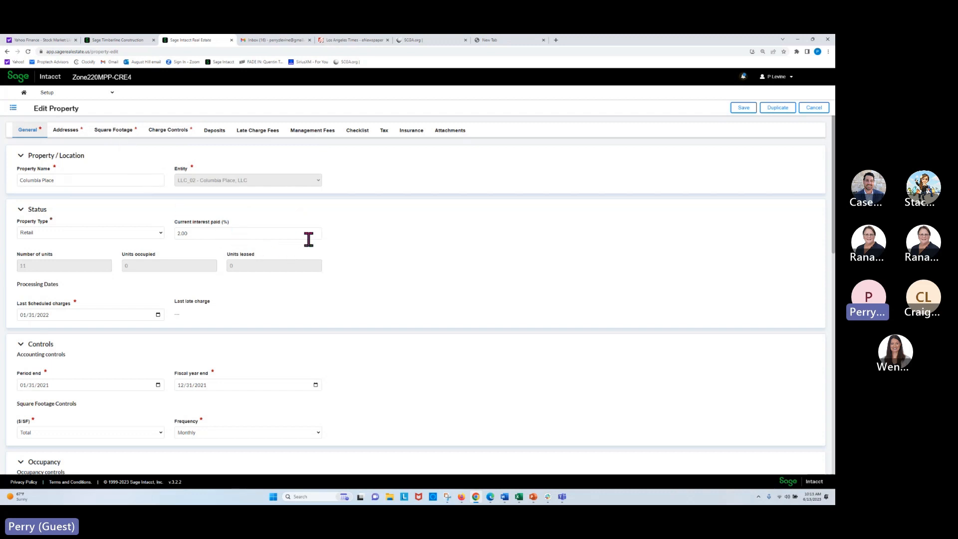
- Examine Columbia Place's available property types, current interest paid and unit numbers in its status settings
{"action": "scroll", "coordinate": [309, 240], "scroll_direction": "down", "scroll_amount": 1}
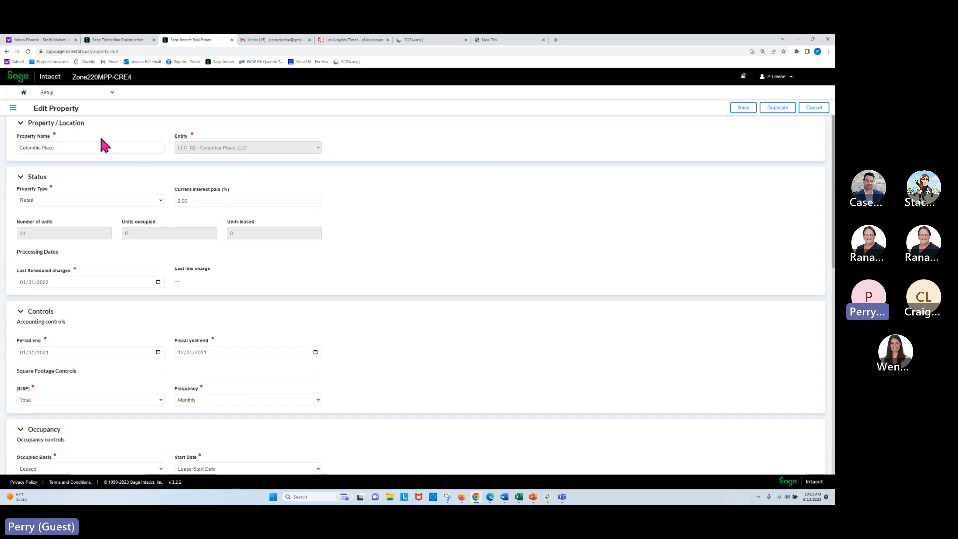
{"action": "left_click", "coordinate": [92, 201]}
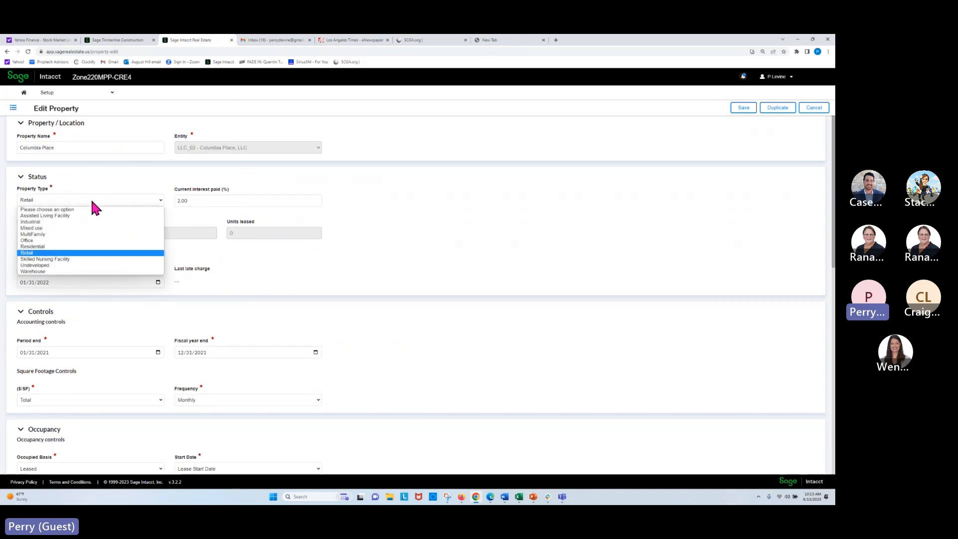
{"action": "left_click", "coordinate": [200, 202]}
{"action": "left_click", "coordinate": [456, 225]}
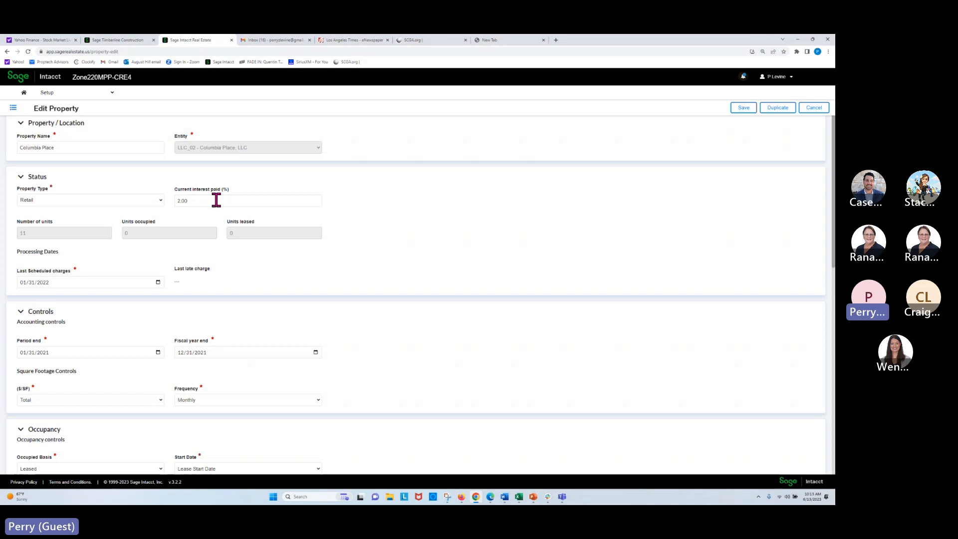
{"action": "left_click", "coordinate": [45, 233]}
- Examine the property's accounting period controls and the square footage basis and frequency options
{"action": "scroll", "coordinate": [66, 285], "scroll_direction": "down", "scroll_amount": 1}
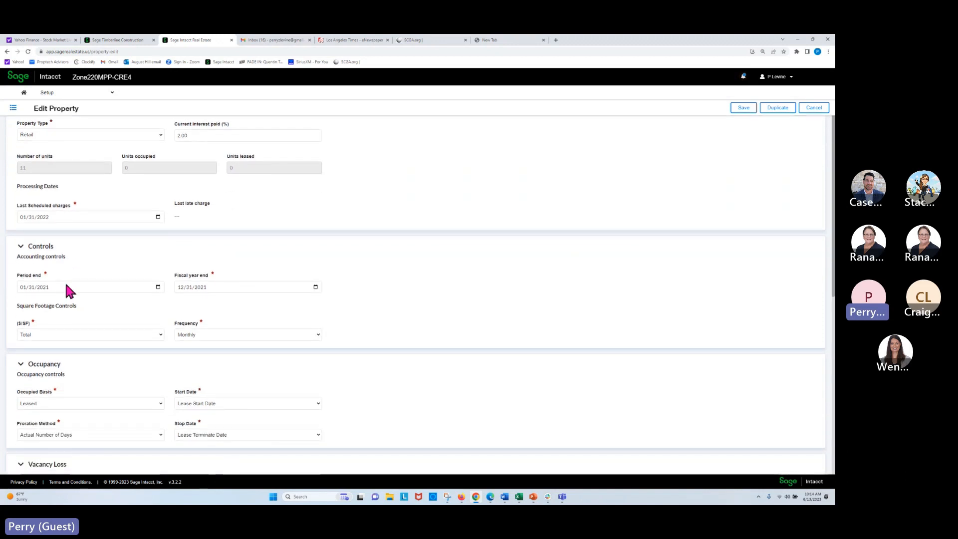
{"action": "scroll", "coordinate": [65, 282], "scroll_direction": "down", "scroll_amount": 1}
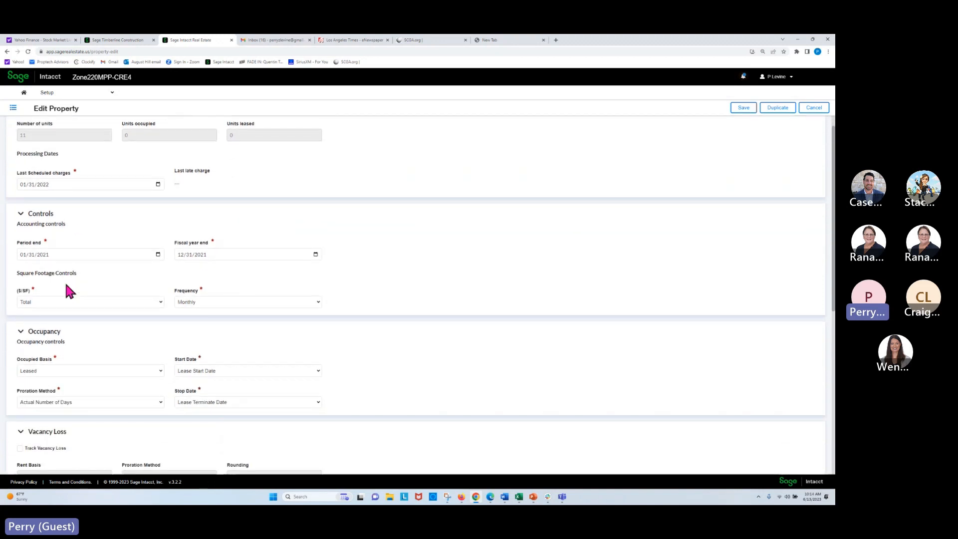
{"action": "left_click", "coordinate": [40, 256]}
{"action": "left_click", "coordinate": [55, 302]}
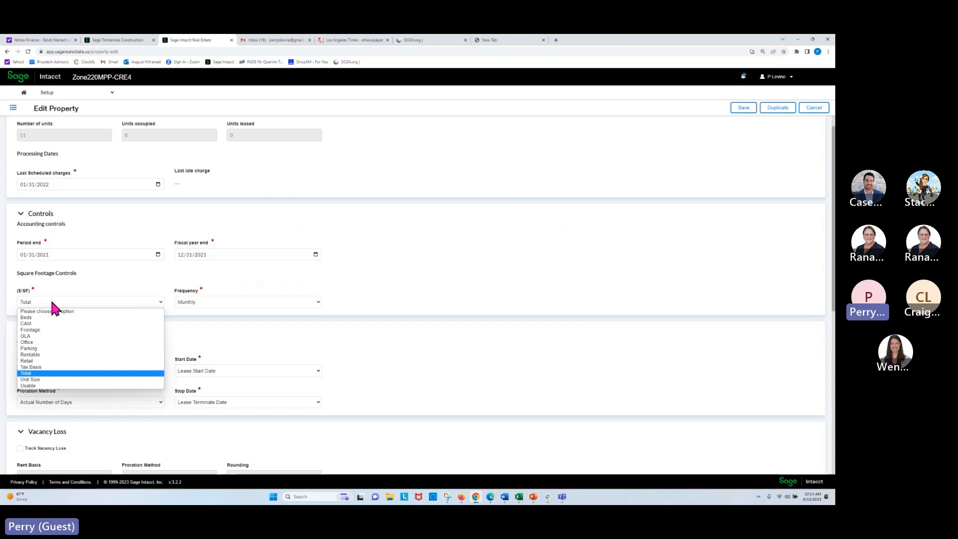
{"action": "left_click", "coordinate": [210, 301]}
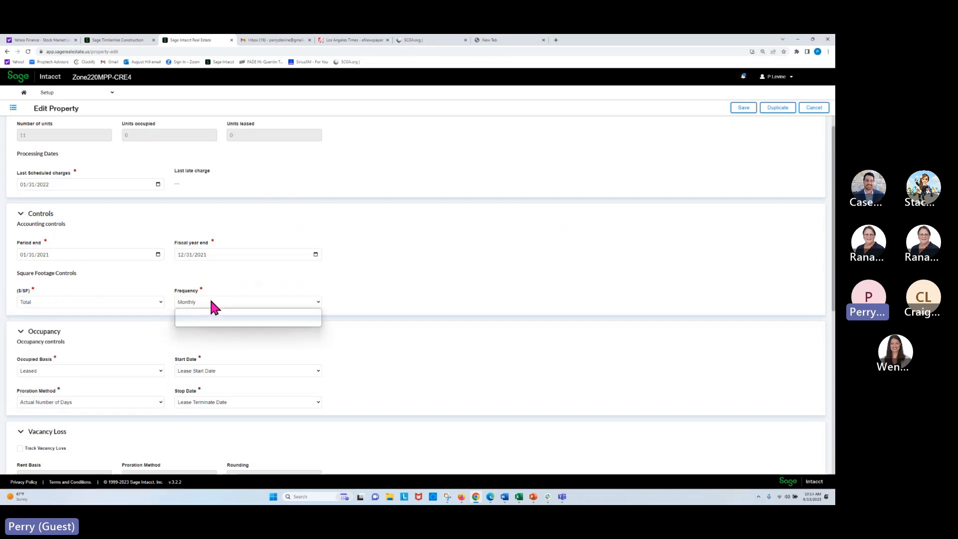
{"action": "left_click", "coordinate": [210, 301]}
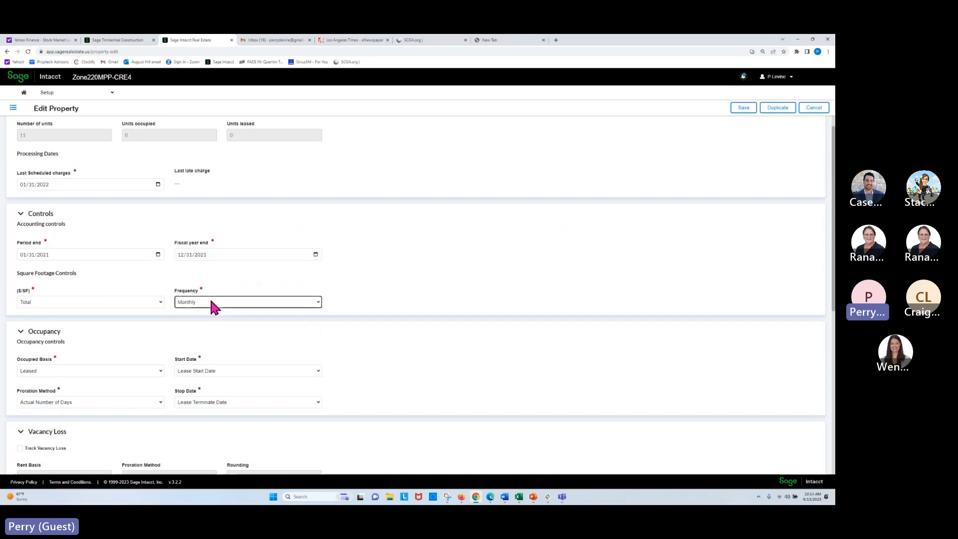
- Review the property's occupancy basis, proration and vacancy loss settings
{"action": "left_click", "coordinate": [67, 356]}
{"action": "scroll", "coordinate": [67, 356], "scroll_direction": "down", "scroll_amount": 2}
{"action": "scroll", "coordinate": [67, 355], "scroll_direction": "down", "scroll_amount": 2}
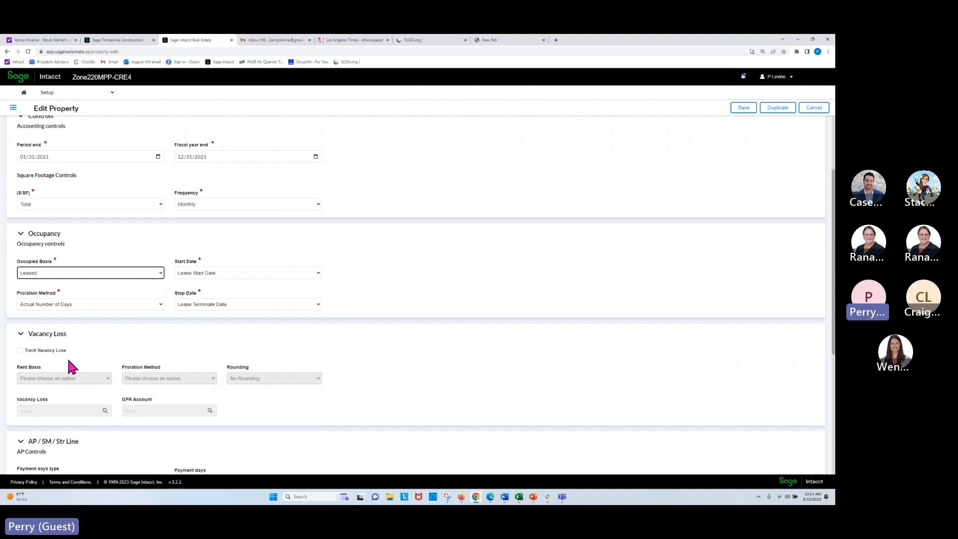
{"action": "scroll", "coordinate": [69, 360], "scroll_direction": "down", "scroll_amount": 2}
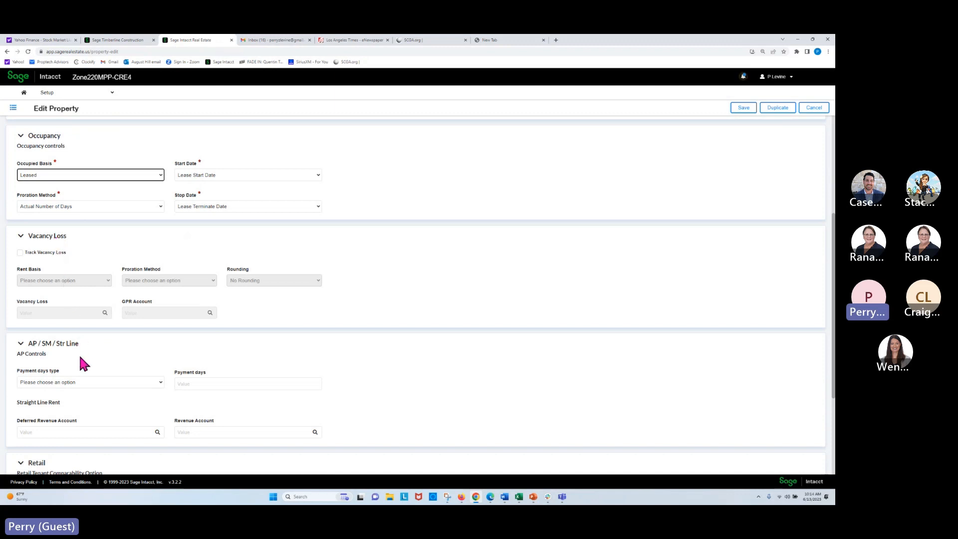
- Review the property's AP and straight-line rent controls, retail tenant comparability options and miscellaneous details
{"action": "scroll", "coordinate": [79, 353], "scroll_direction": "down", "scroll_amount": 1}
{"action": "key", "text": "ctrl"}
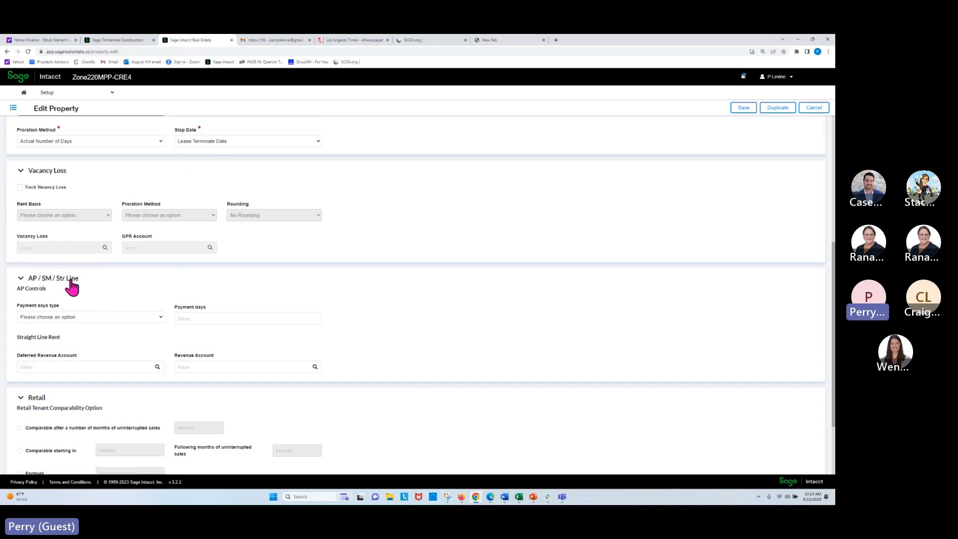
{"action": "scroll", "coordinate": [70, 301], "scroll_direction": "down", "scroll_amount": 3}
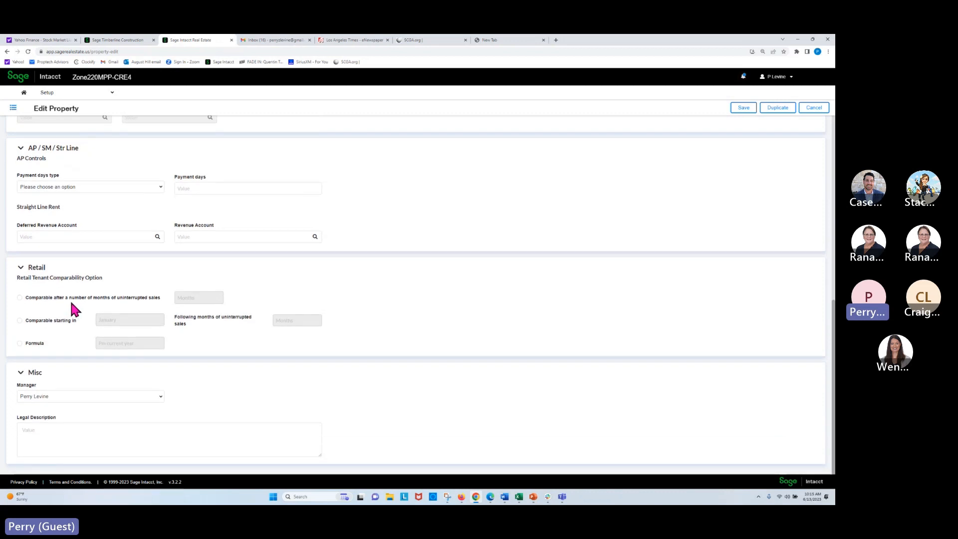
{"action": "left_click", "coordinate": [73, 297]}
{"action": "left_click", "coordinate": [58, 276]}
{"action": "left_click", "coordinate": [56, 276]}
{"action": "scroll", "coordinate": [58, 276], "scroll_direction": "up", "scroll_amount": 15}
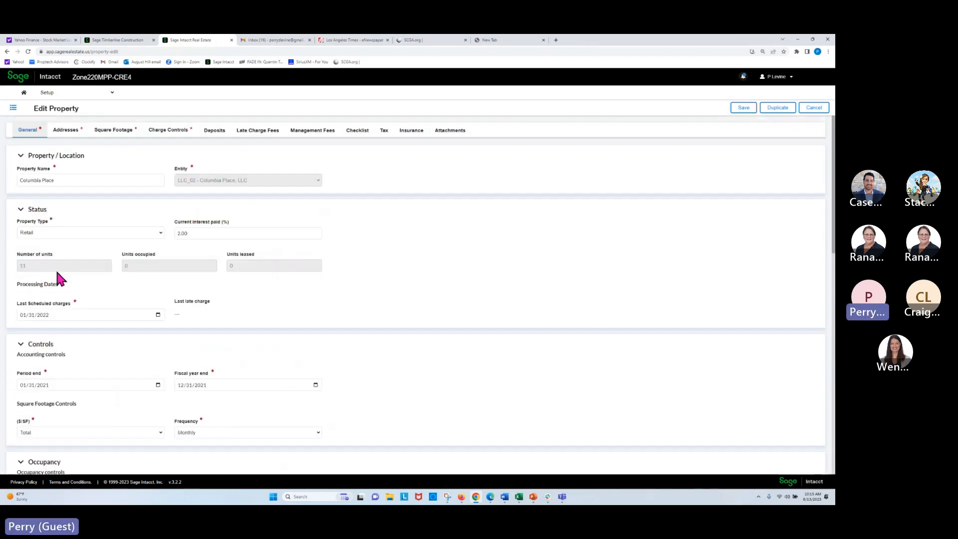
- Review the property's address types and contact details, and its square footage entries
{"action": "left_click", "coordinate": [65, 131]}
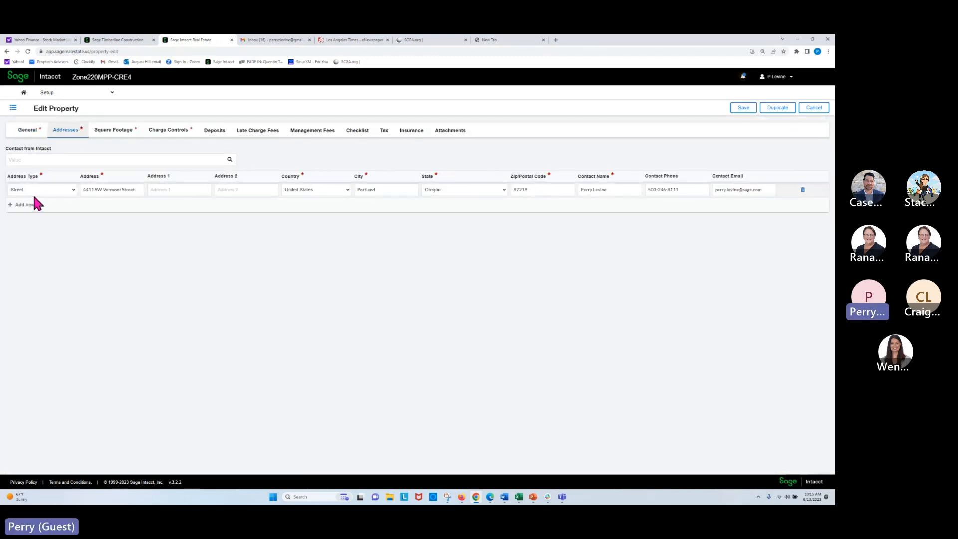
{"action": "left_click", "coordinate": [50, 189]}
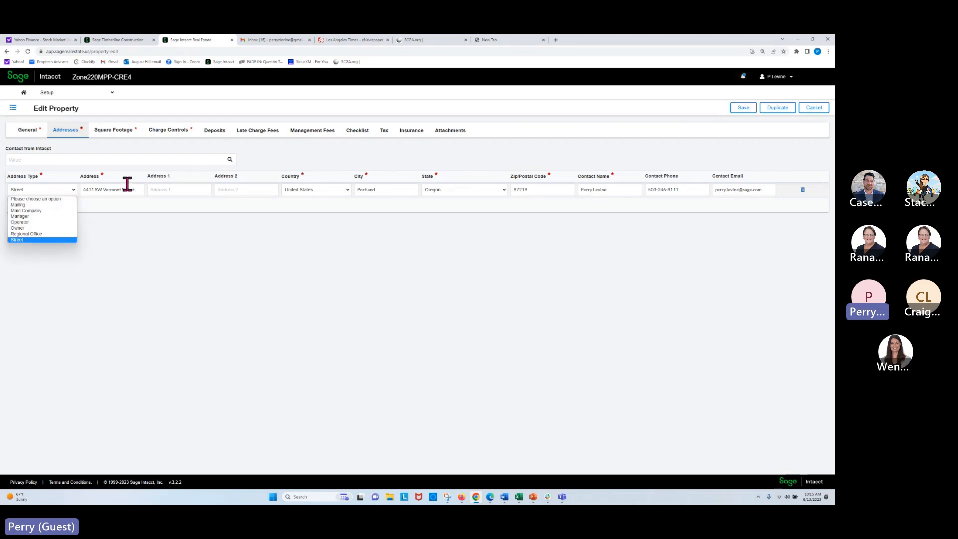
{"action": "left_click", "coordinate": [118, 131]}
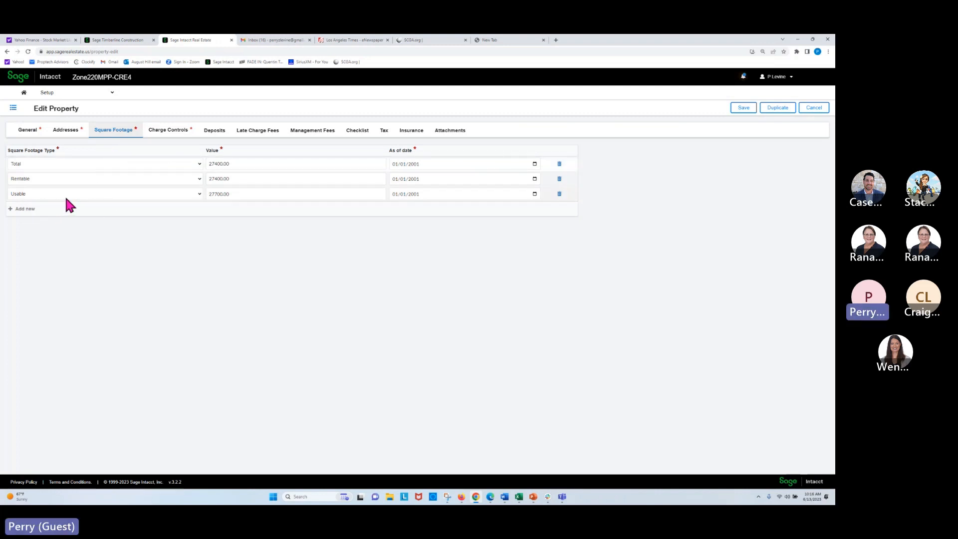
- Examine the available square footage types and the value entries for the property
{"action": "left_click", "coordinate": [148, 194]}
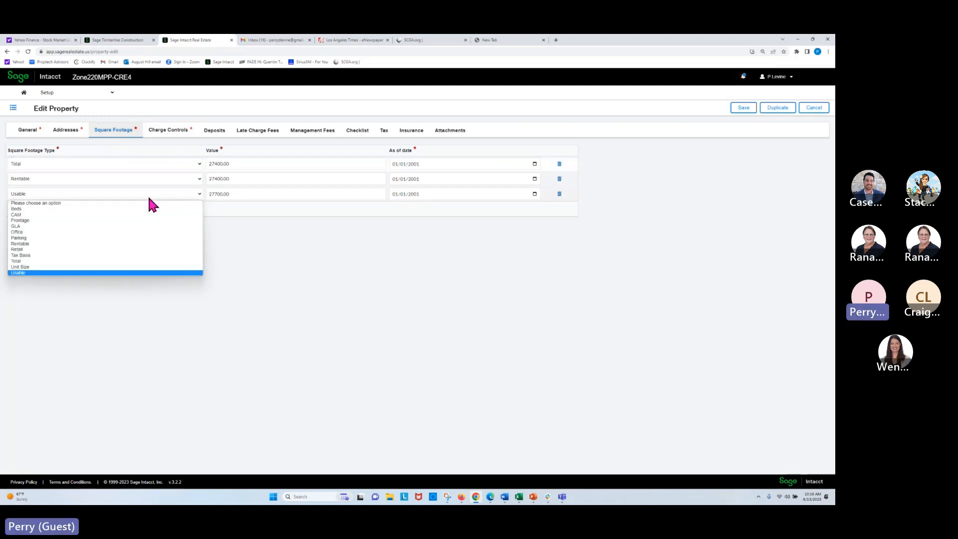
{"action": "left_click", "coordinate": [276, 164]}
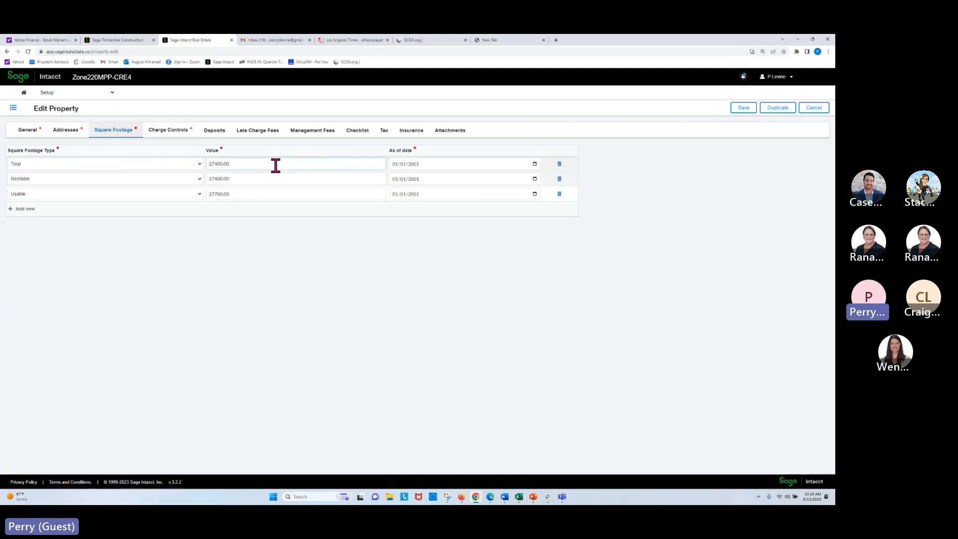
{"action": "left_click", "coordinate": [174, 162]}
{"action": "left_click", "coordinate": [223, 163]}
- Review the property's charge controls for potential rent and late charges, and its deposit type and liability account
{"action": "left_click", "coordinate": [170, 131]}
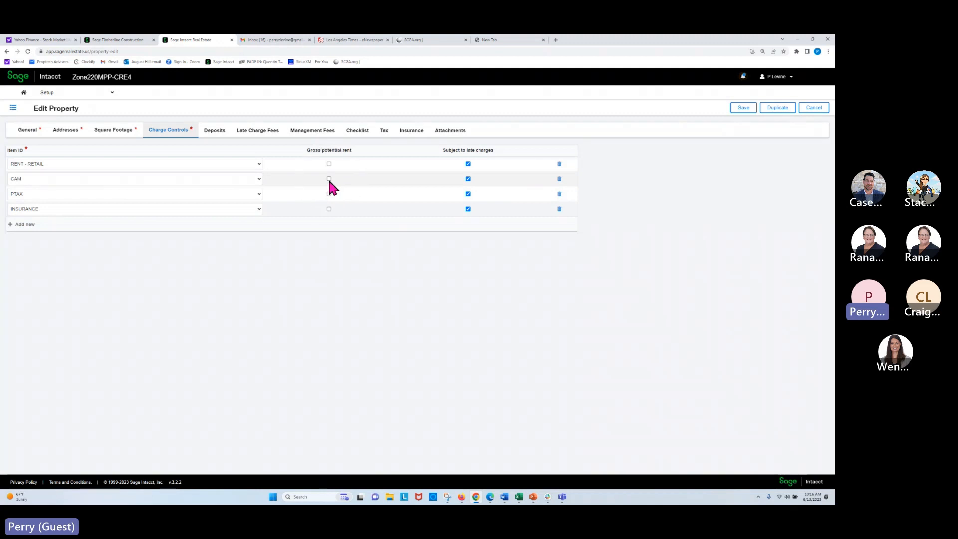
{"action": "key", "text": "ctrl"}
{"action": "key", "text": "ctrl"}
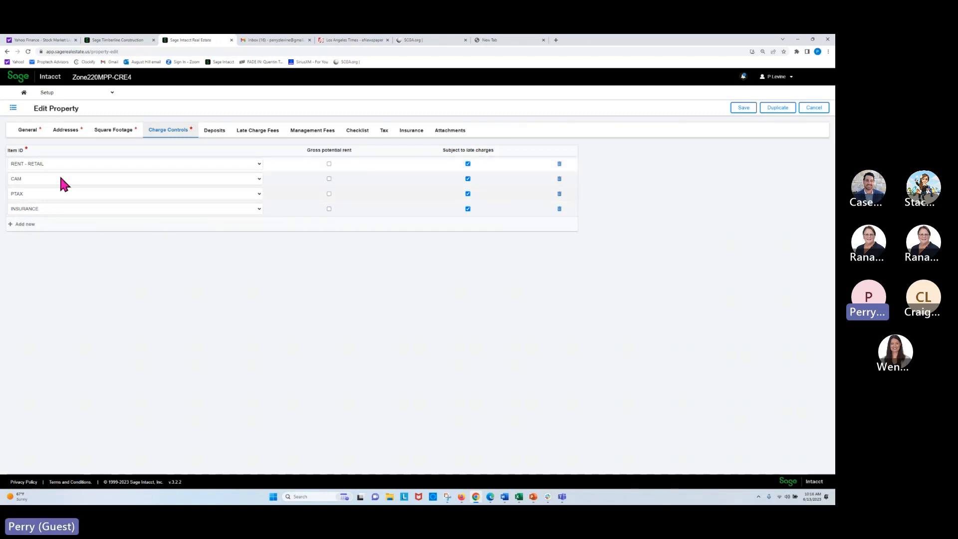
{"action": "left_click", "coordinate": [213, 135]}
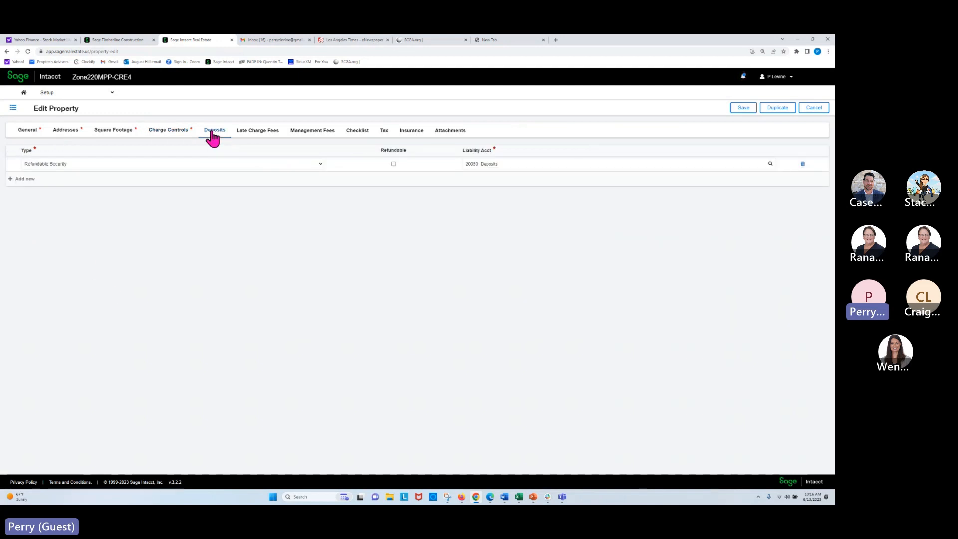
{"action": "left_click", "coordinate": [136, 169]}
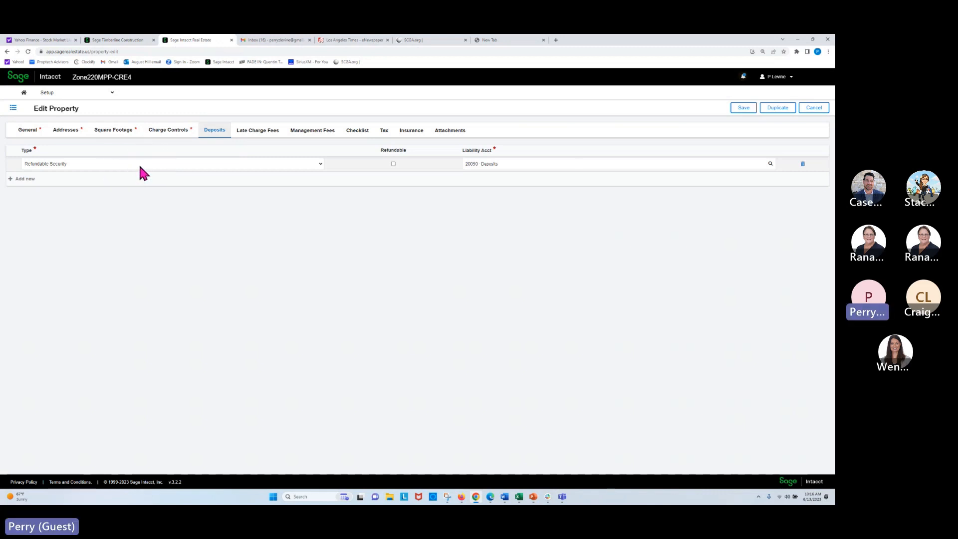
- Review the property's late charge fee settings and the management fee's timing, basis calculation and basis amounts
{"action": "left_click", "coordinate": [262, 137]}
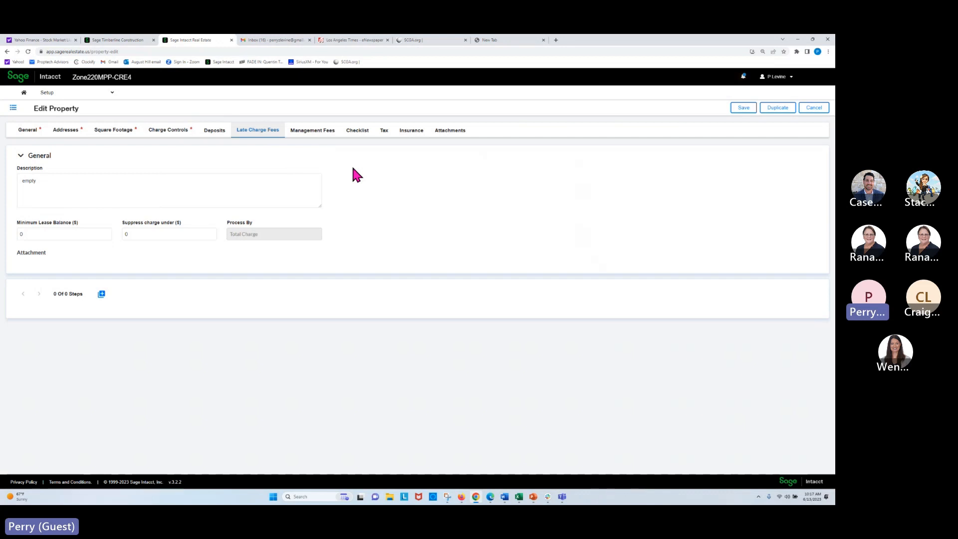
{"action": "left_click", "coordinate": [315, 132]}
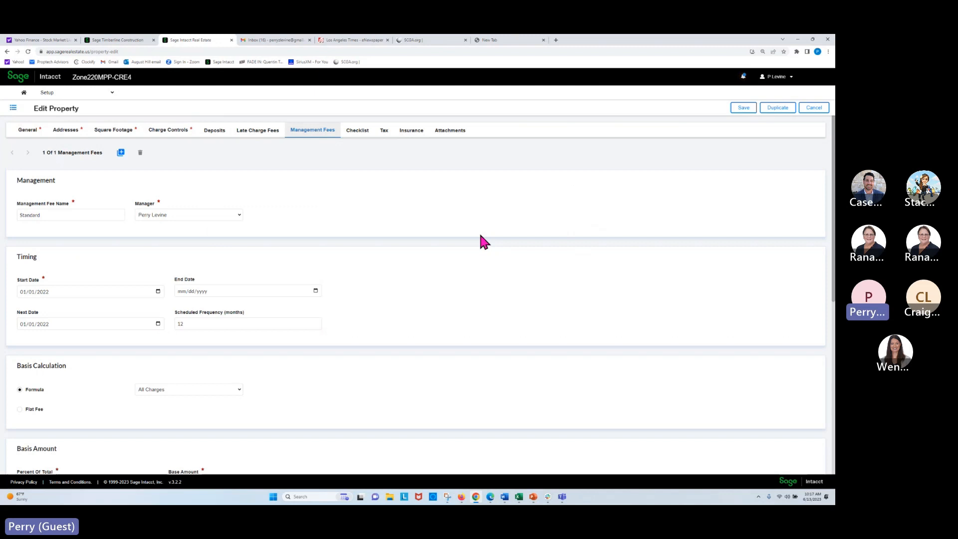
{"action": "scroll", "coordinate": [427, 319], "scroll_direction": "down", "scroll_amount": 3}
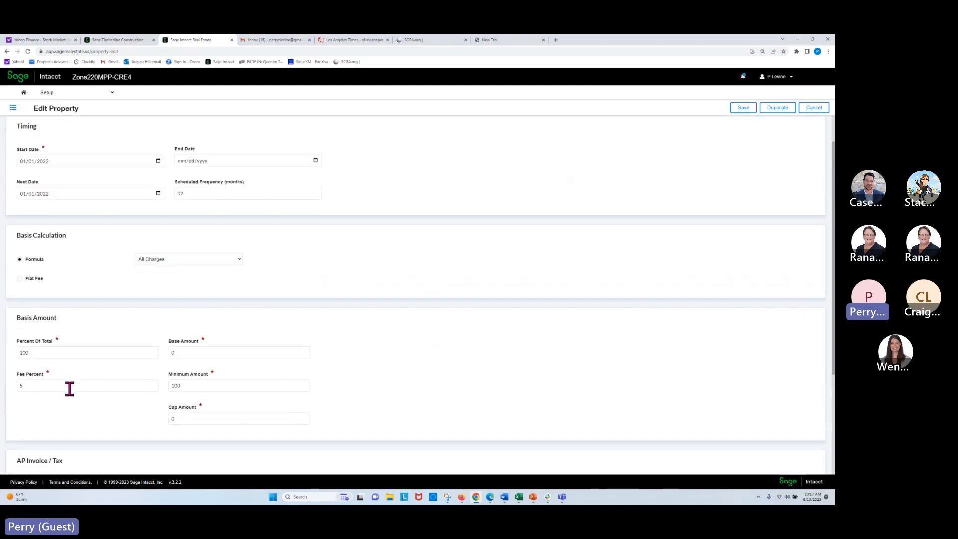
{"action": "scroll", "coordinate": [124, 387], "scroll_direction": "down", "scroll_amount": 2}
{"action": "scroll", "coordinate": [124, 387], "scroll_direction": "up", "scroll_amount": 2}
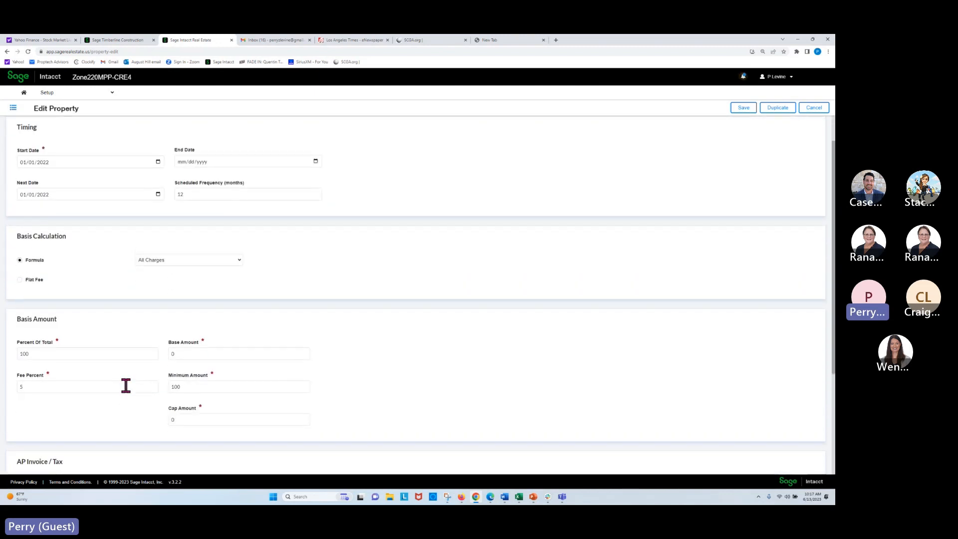
{"action": "scroll", "coordinate": [126, 385], "scroll_direction": "up", "scroll_amount": 2}
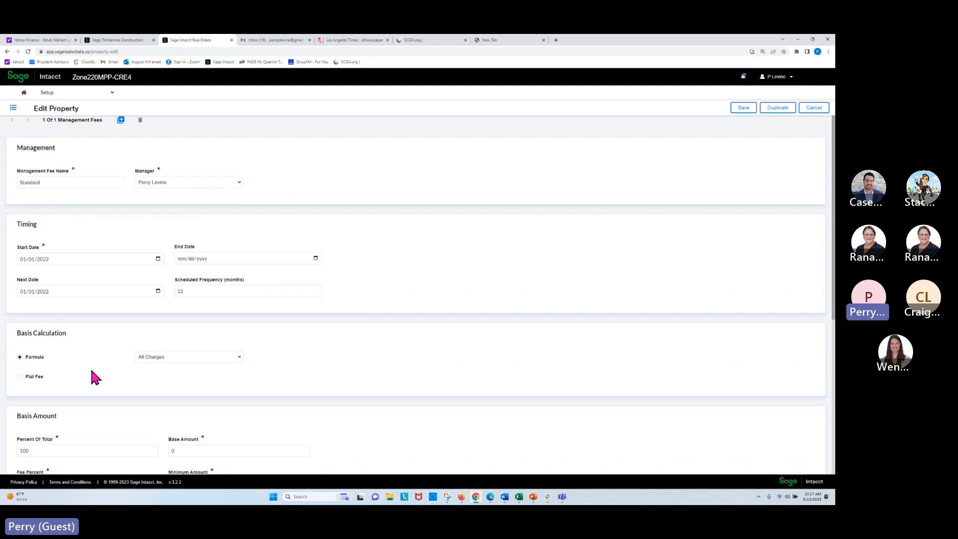
{"action": "scroll", "coordinate": [91, 378], "scroll_direction": "up", "scroll_amount": 1}
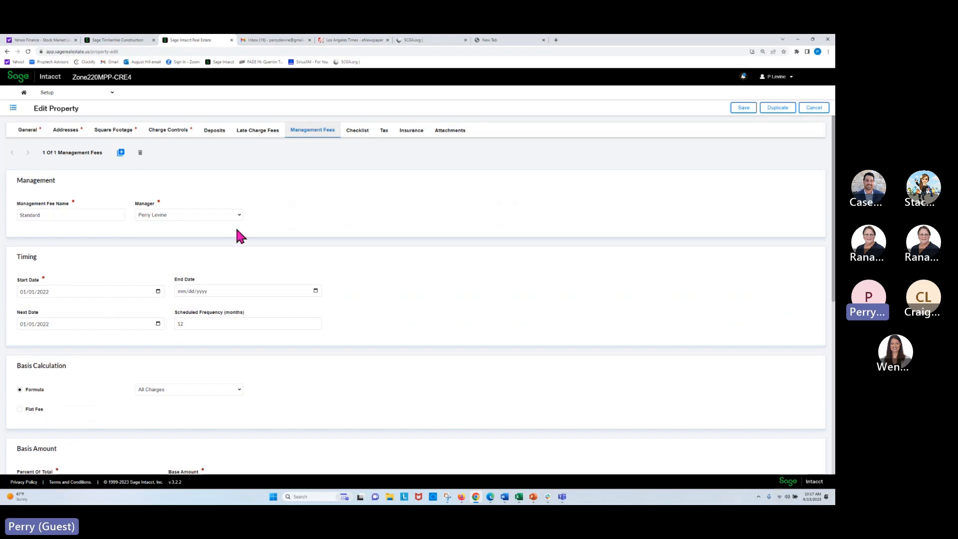
- Review the property's lease checklists, tax record and insurance policy, including the available insurance types
{"action": "left_click", "coordinate": [357, 142]}
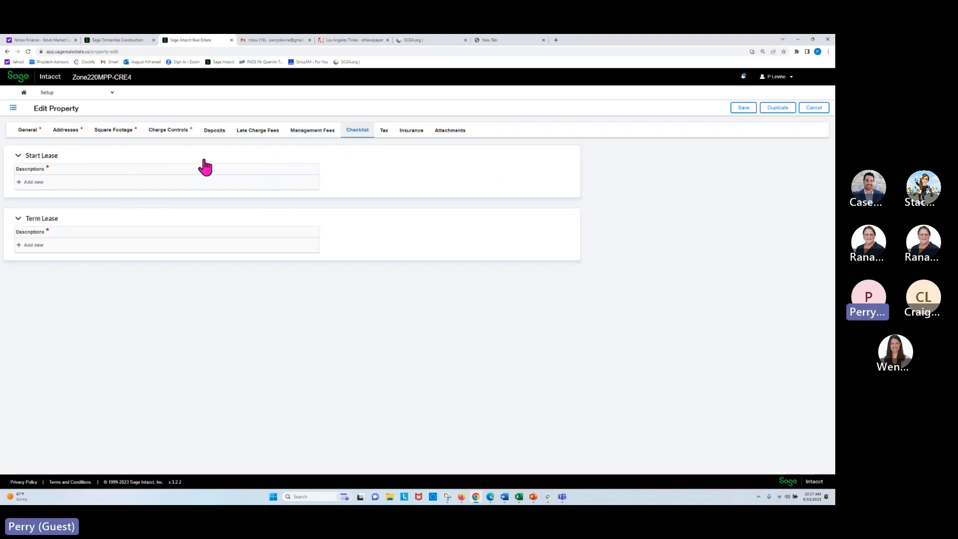
{"action": "left_click", "coordinate": [385, 131]}
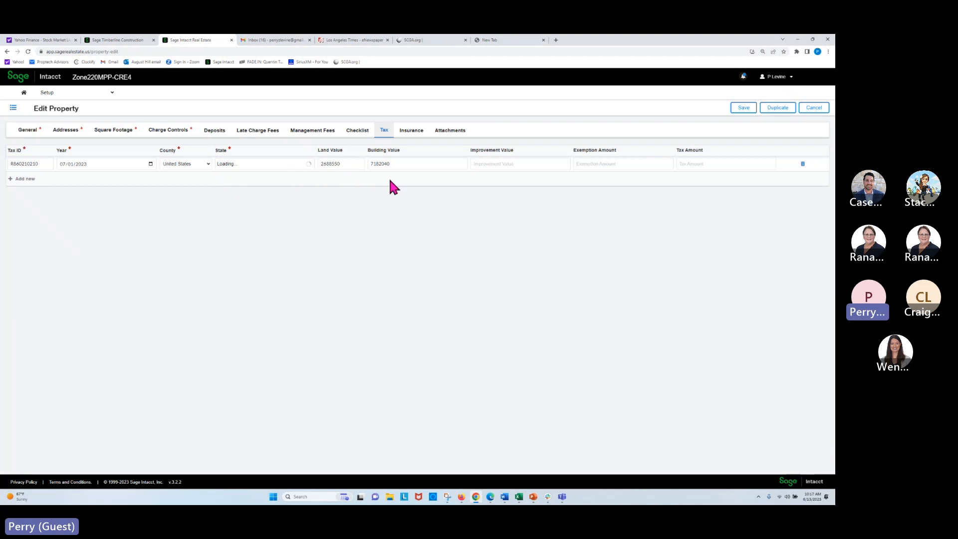
{"action": "left_click", "coordinate": [414, 134]}
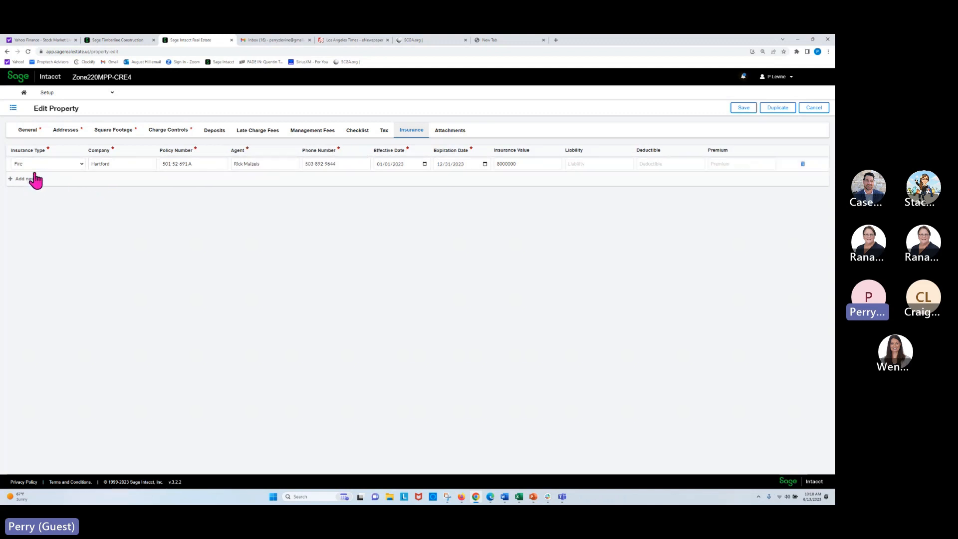
{"action": "left_click", "coordinate": [70, 163]}
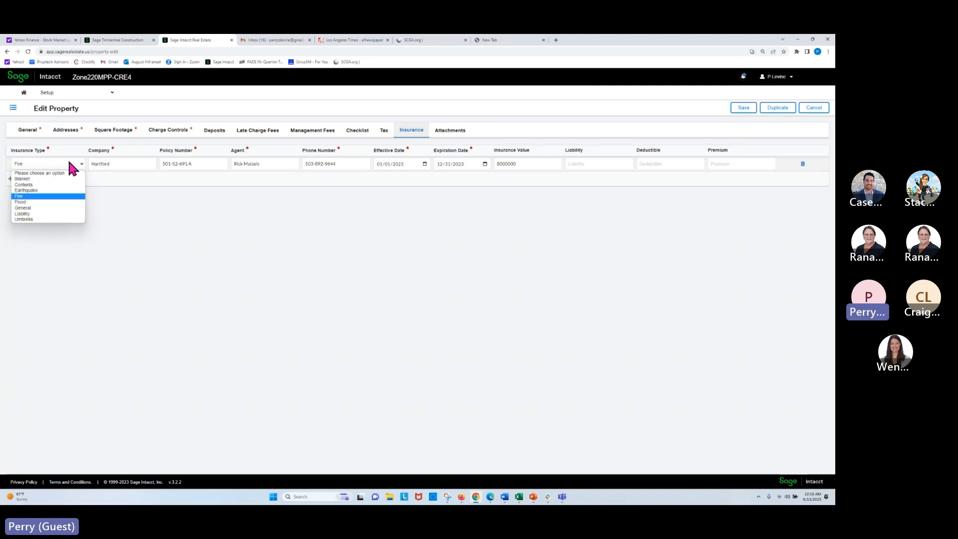
- Preview the property's attached shopping center photo and PreliminaryTitleReport.pdf, closing each after viewing
{"action": "left_click", "coordinate": [445, 132]}
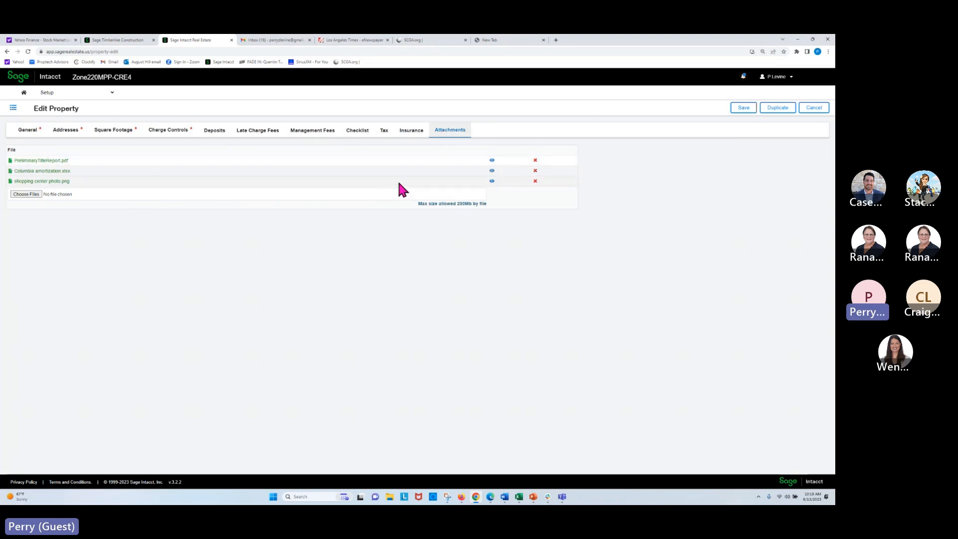
{"action": "left_click", "coordinate": [492, 181]}
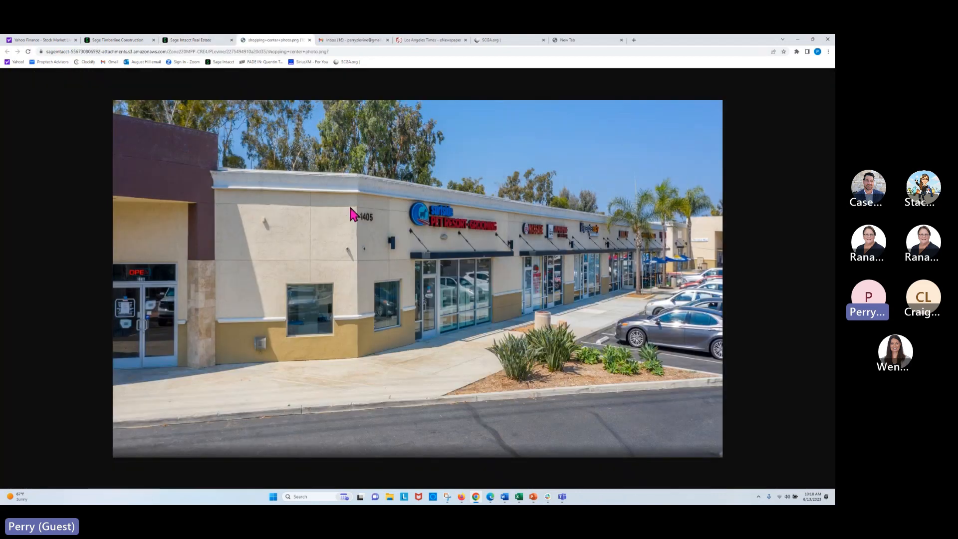
{"action": "left_click", "coordinate": [310, 40]}
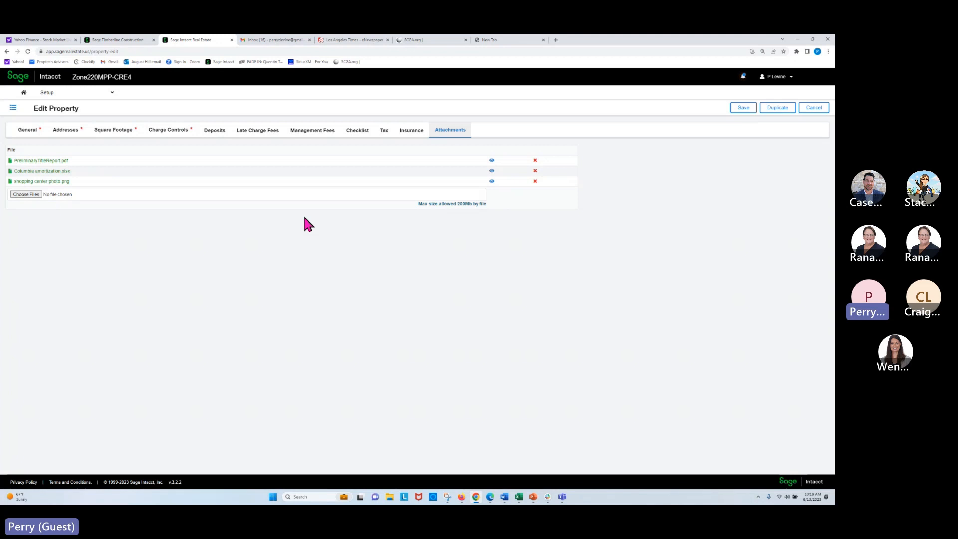
{"action": "left_click", "coordinate": [490, 161]}
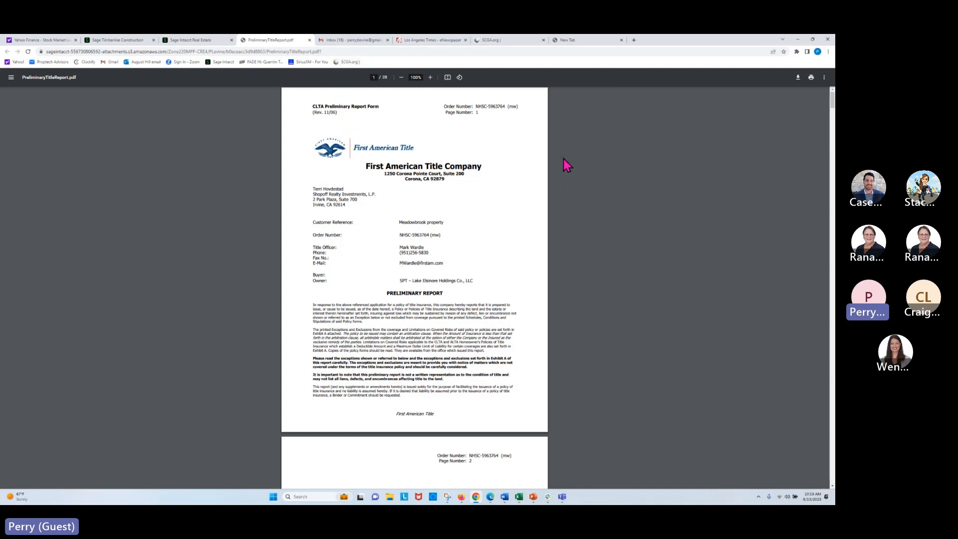
{"action": "left_click", "coordinate": [308, 40]}
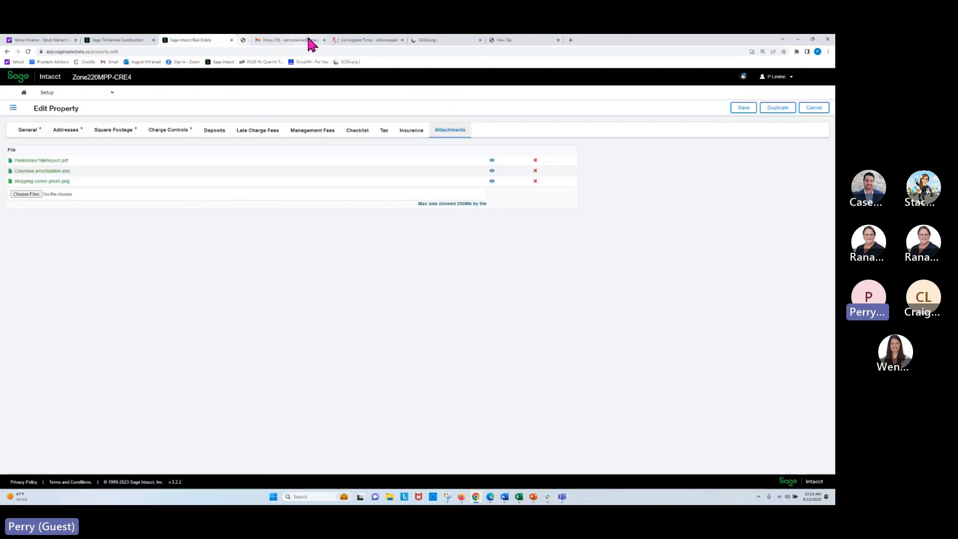
- Open Columbia Place unit 110 for editing from the units list and examine its unit class options
{"action": "left_click", "coordinate": [107, 95]}
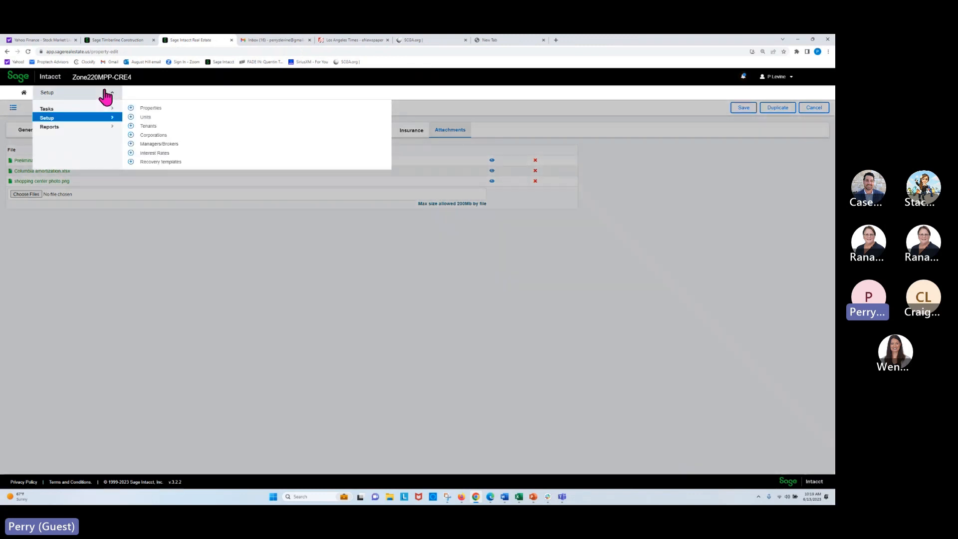
{"action": "left_click", "coordinate": [149, 118]}
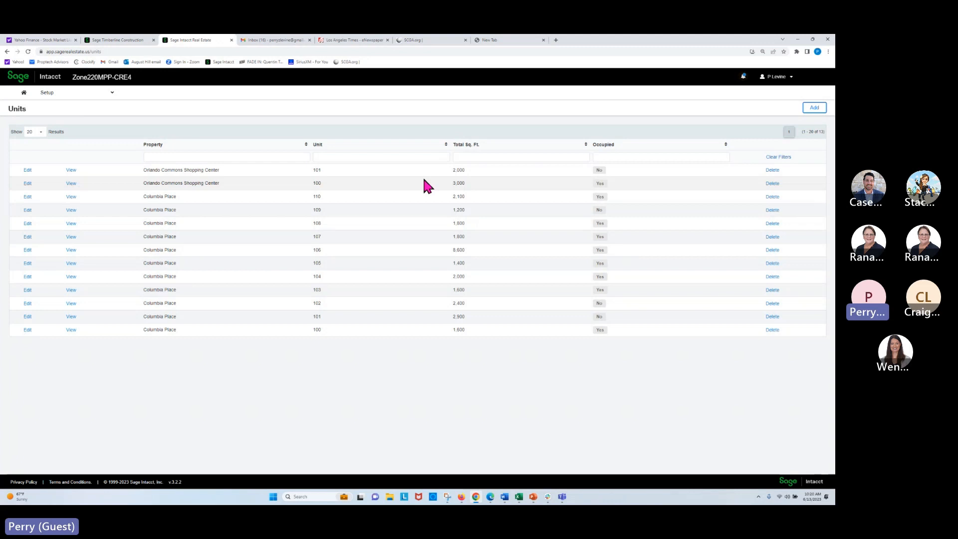
{"action": "left_click", "coordinate": [28, 200]}
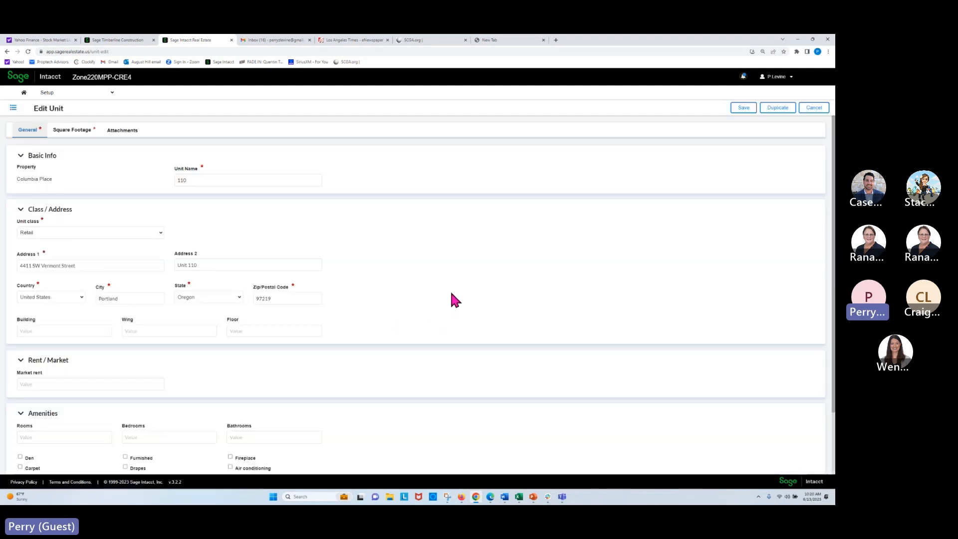
{"action": "left_click", "coordinate": [103, 232]}
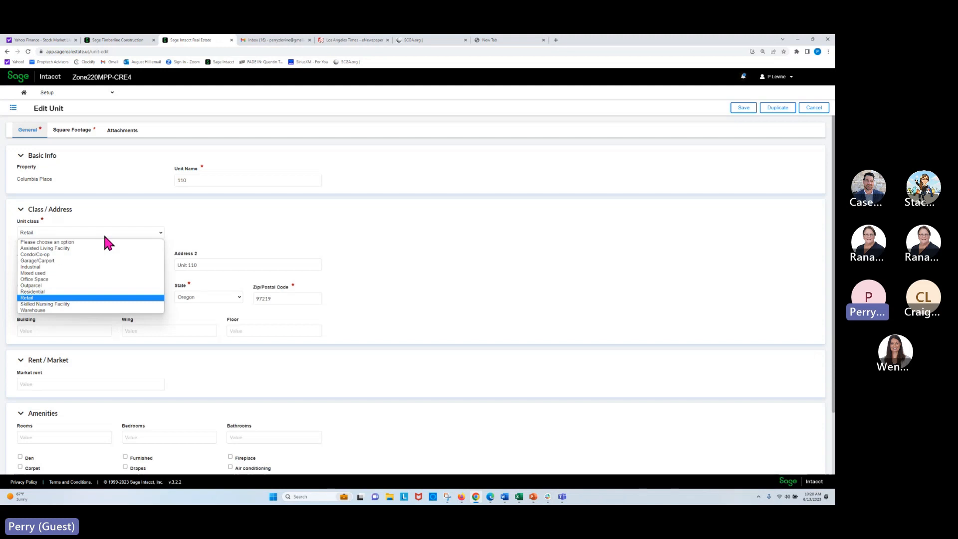
{"action": "left_click", "coordinate": [106, 232]}
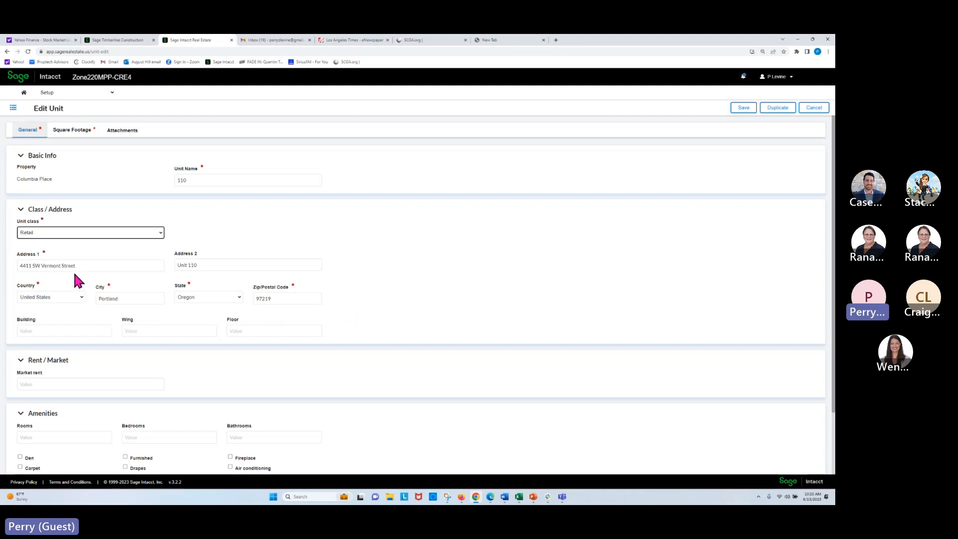
- Review the unit's address, building location, market rent, amenities and status fields
{"action": "scroll", "coordinate": [69, 268], "scroll_direction": "down", "scroll_amount": 1}
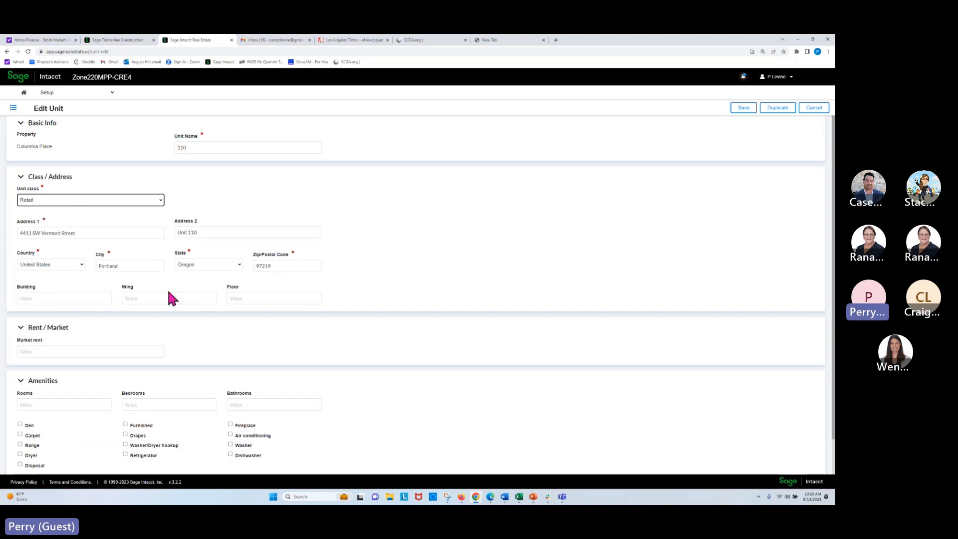
{"action": "scroll", "coordinate": [265, 297], "scroll_direction": "down", "scroll_amount": 2}
{"action": "left_click", "coordinate": [62, 298]}
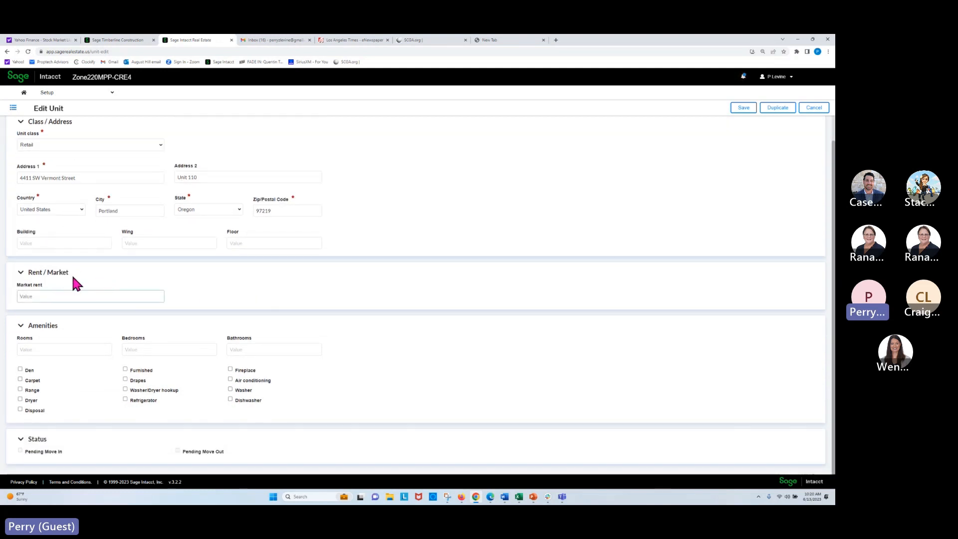
{"action": "left_click", "coordinate": [64, 394]}
{"action": "scroll", "coordinate": [92, 444], "scroll_direction": "up", "scroll_amount": 3}
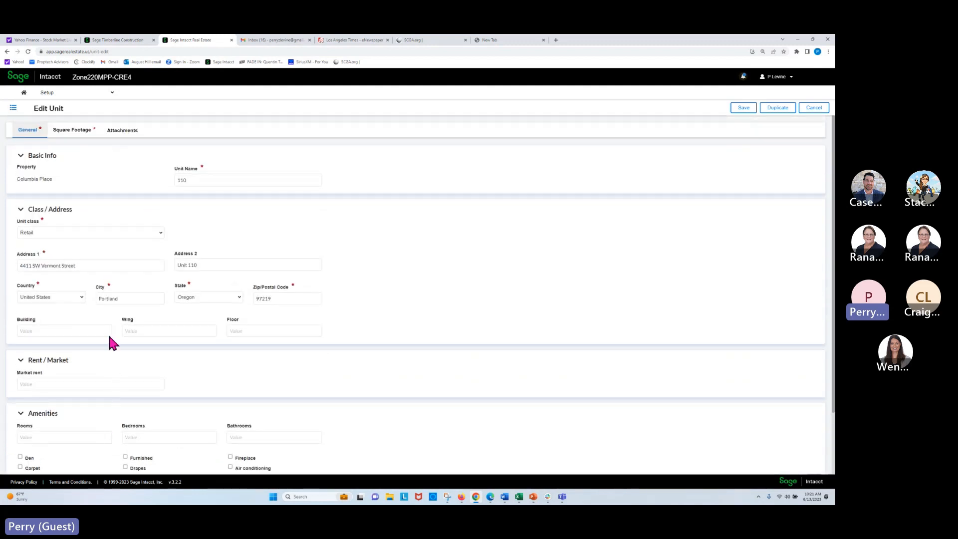
- Review the unit's square footage entries and preview its attached build-out drawing, closing it after viewing
{"action": "left_click", "coordinate": [87, 132]}
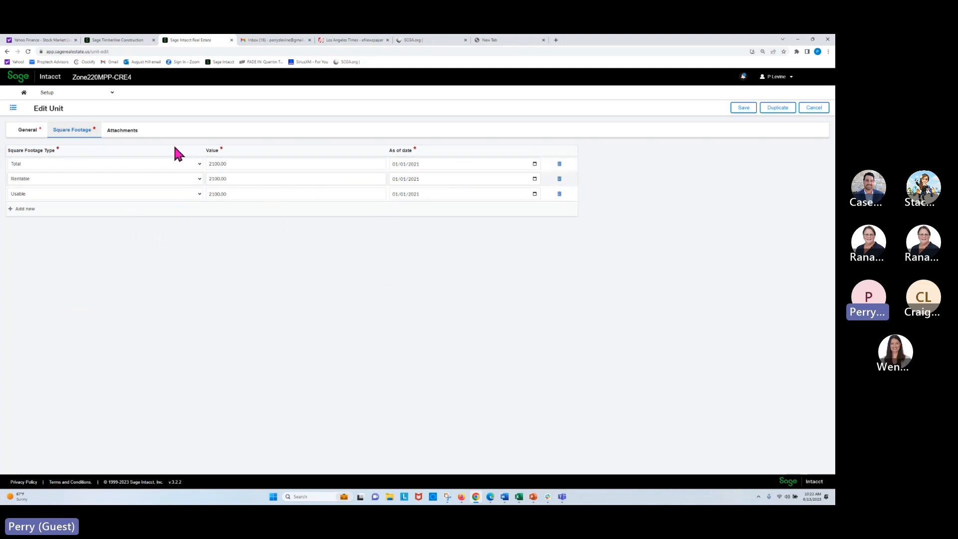
{"action": "left_click", "coordinate": [123, 132]}
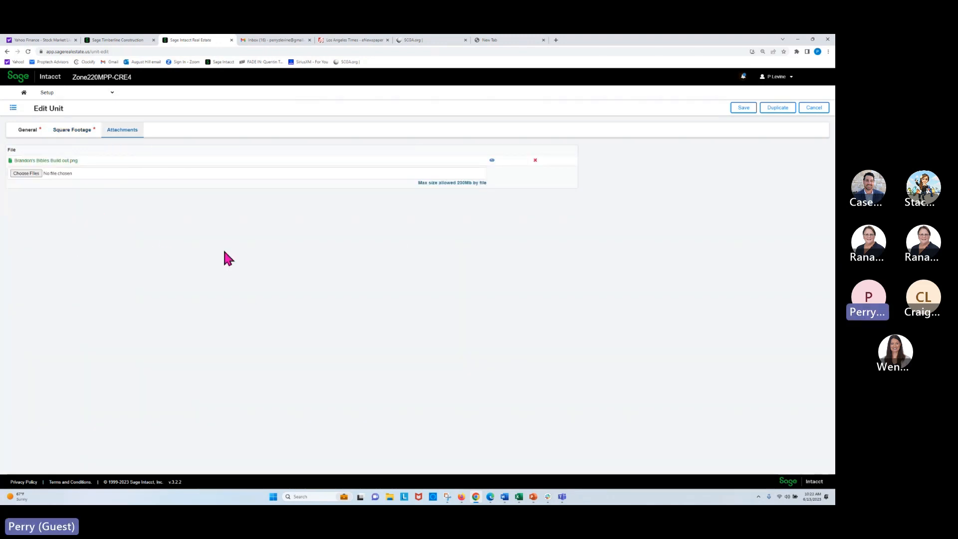
{"action": "left_click", "coordinate": [492, 163]}
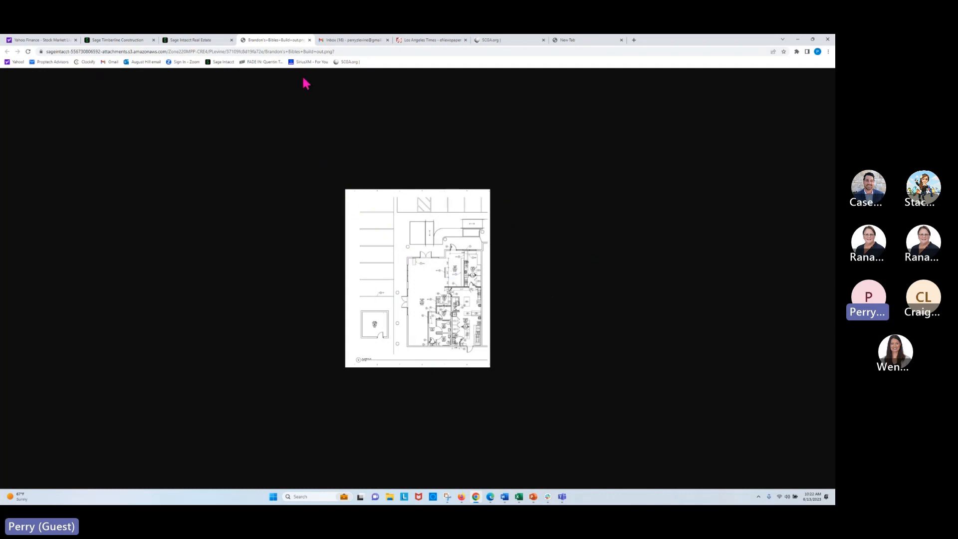
{"action": "left_click", "coordinate": [309, 40]}
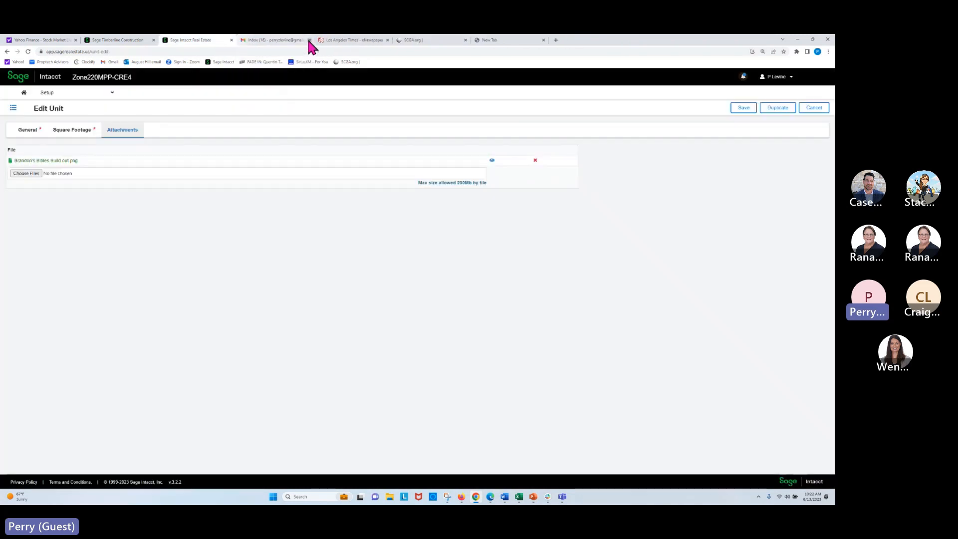
- Open the list of tenants in the real estate setup
{"action": "left_click", "coordinate": [73, 95]}
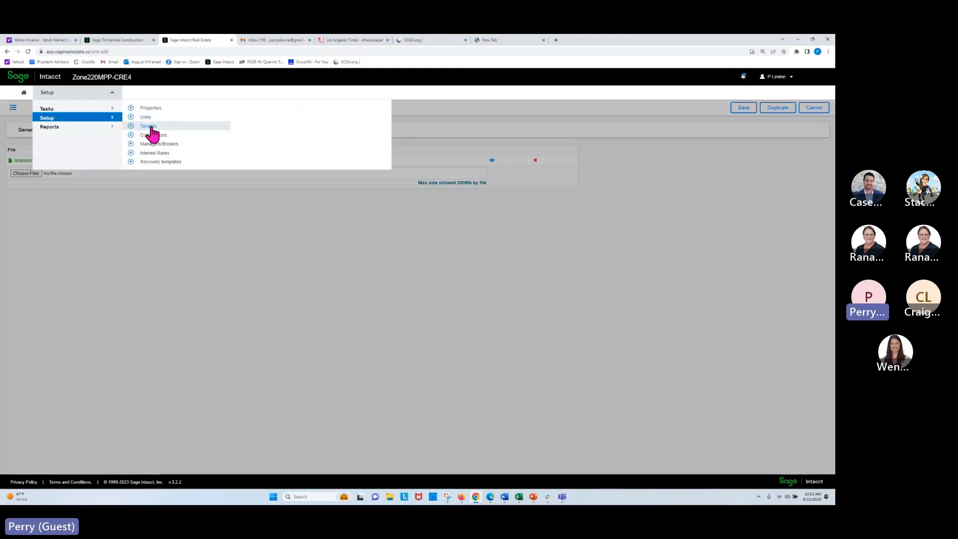
{"action": "left_click", "coordinate": [149, 128]}
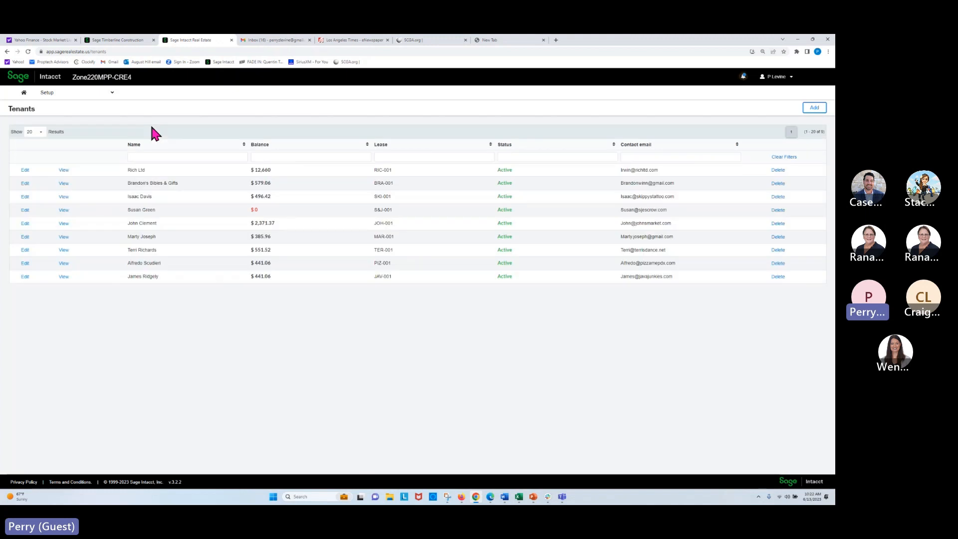
- Open the tenant record for Brandon's Bibles & Gifts and review its basic information and address details
{"action": "left_click", "coordinate": [25, 184]}
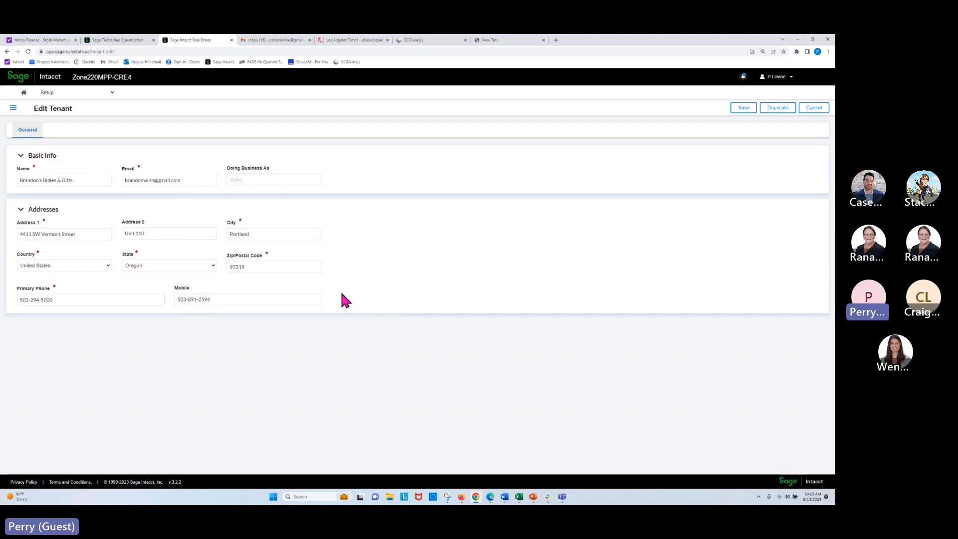
{"action": "left_click", "coordinate": [56, 94]}
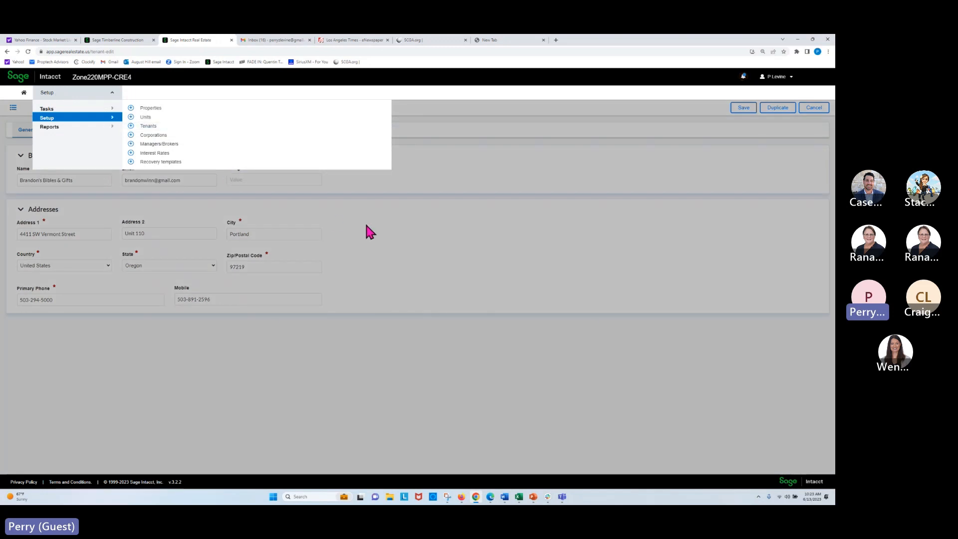
{"action": "left_click", "coordinate": [393, 228]}
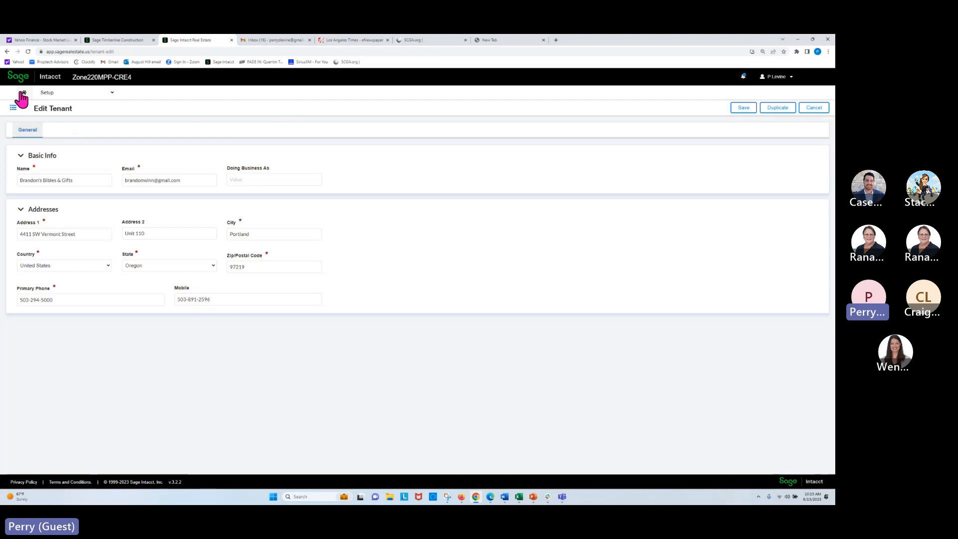
- Open the list of leases from the lease management tasks
{"action": "left_click", "coordinate": [58, 99]}
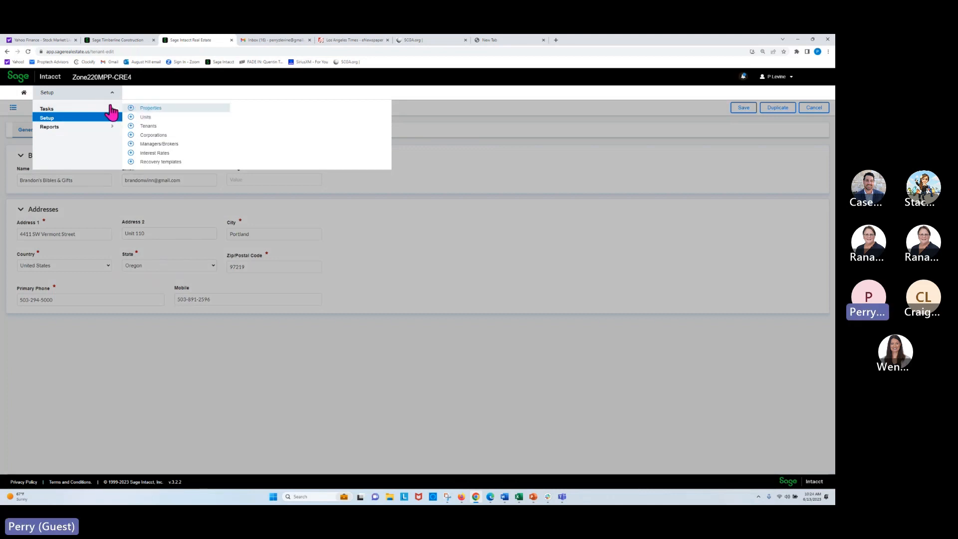
{"action": "left_click", "coordinate": [73, 110]}
{"action": "left_click", "coordinate": [74, 119]}
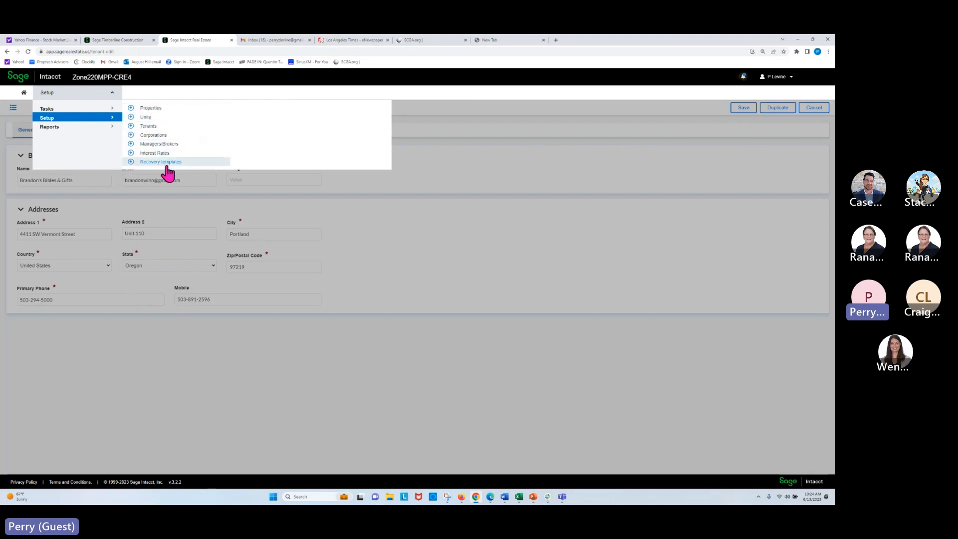
{"action": "left_click", "coordinate": [61, 110]}
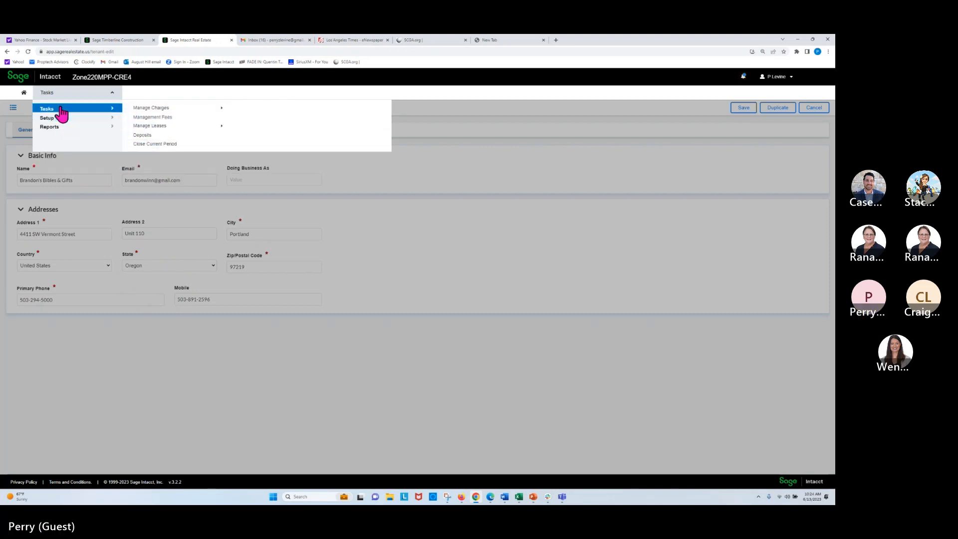
{"action": "left_click", "coordinate": [153, 128]}
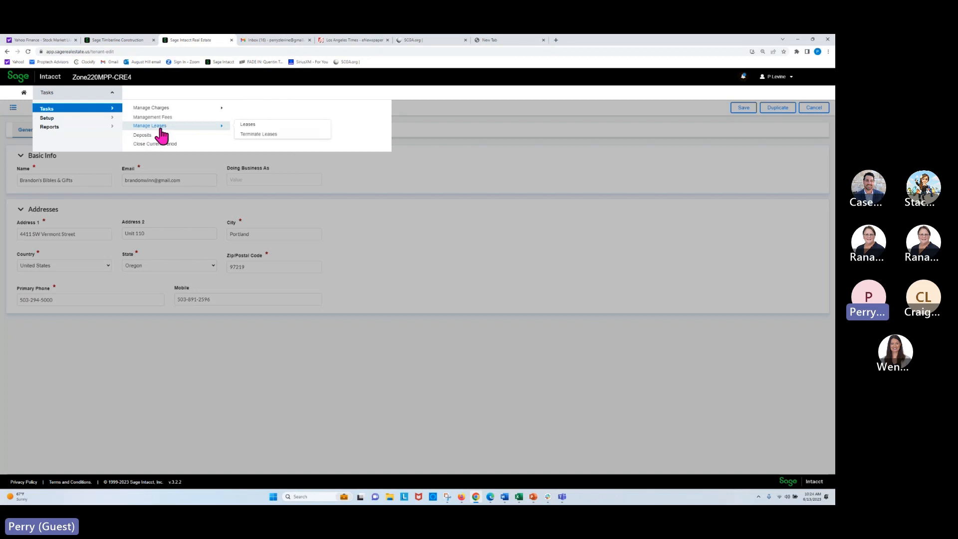
{"action": "left_click", "coordinate": [248, 125]}
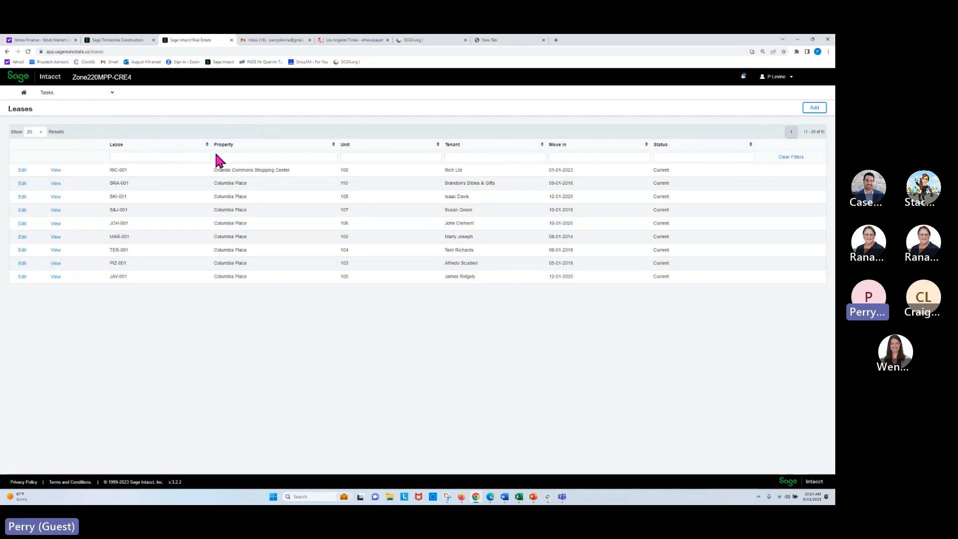
- Open lease BRA-001 for Columbia Place unit 110 for editing and review its property, rental and date information
{"action": "left_click", "coordinate": [22, 183]}
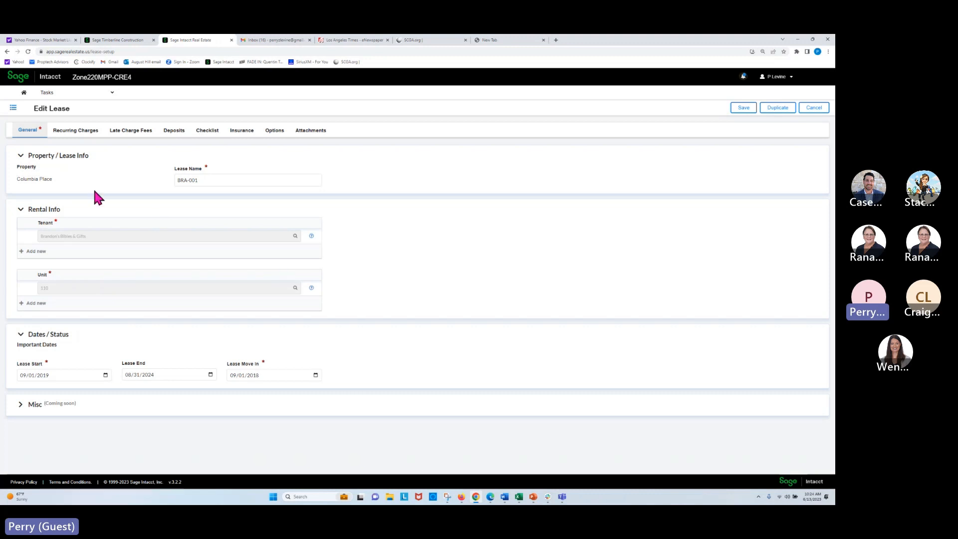
{"action": "left_click", "coordinate": [103, 231]}
{"action": "key", "text": "ctrl"}
{"action": "key", "text": "ctrl"}
{"action": "key", "text": "ctrl"}
- Review the lease's recurring charges and the effective dates and amounts of the RENT - RETAIL charge, then close the amount schedule
{"action": "left_click", "coordinate": [78, 132]}
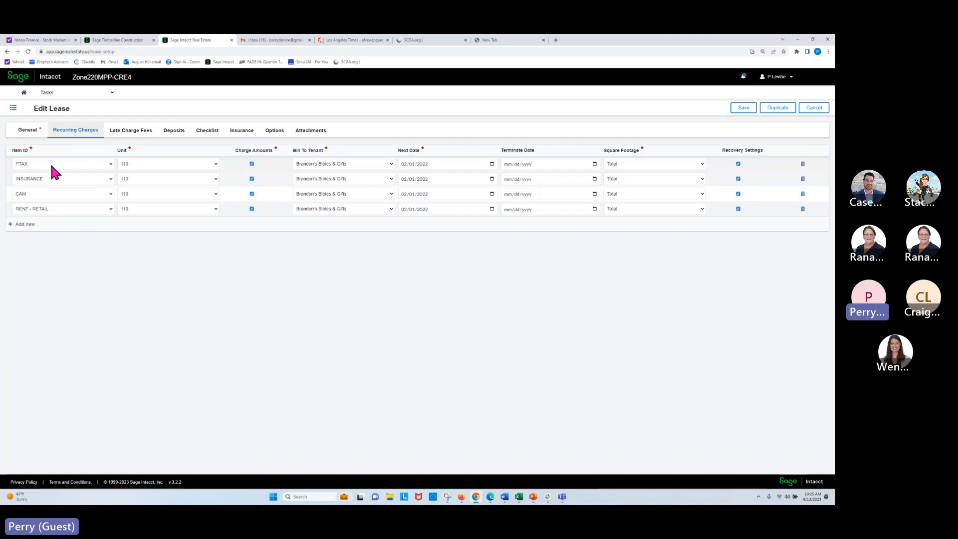
{"action": "key", "text": "ctrl"}
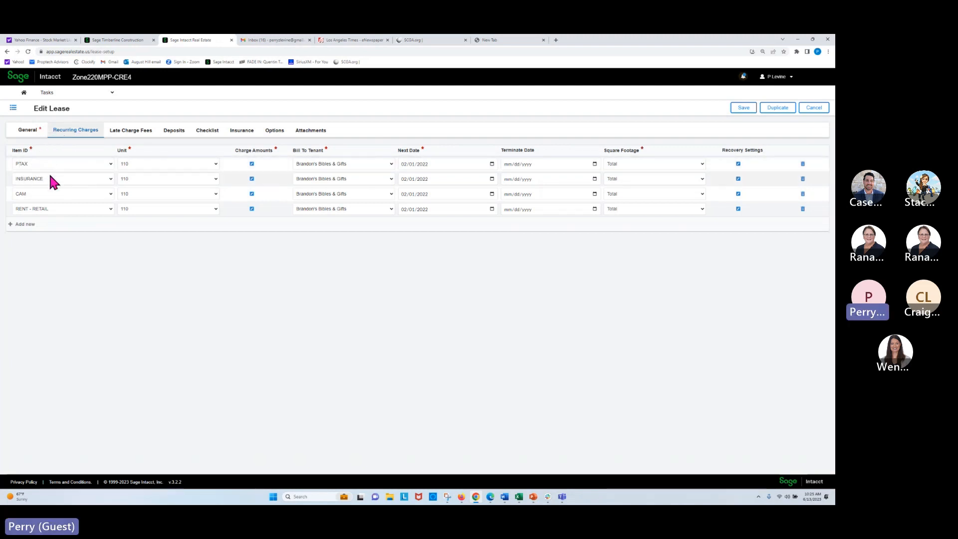
{"action": "key", "text": "ctrl"}
{"action": "key", "text": "ctrl"}
{"action": "left_click", "coordinate": [252, 210]}
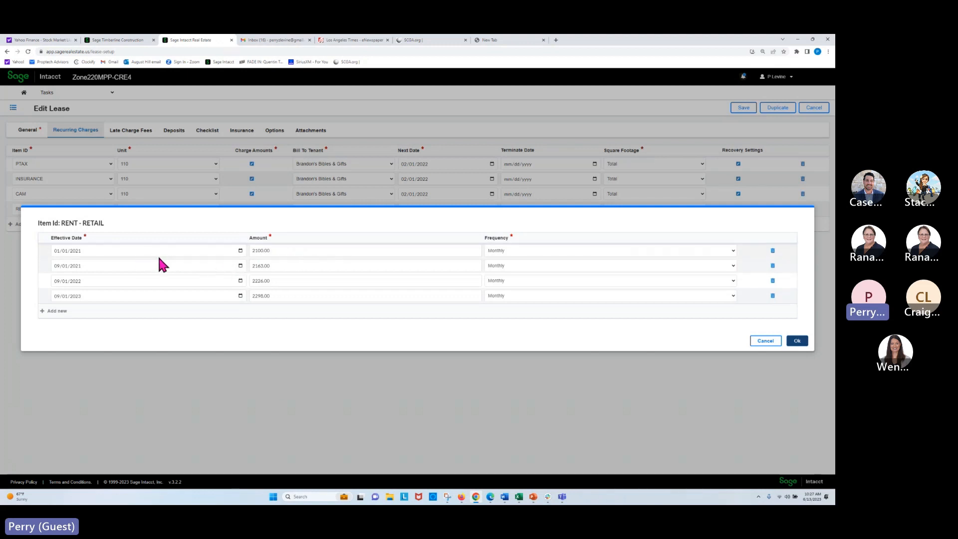
{"action": "left_click", "coordinate": [272, 248]}
{"action": "left_click", "coordinate": [272, 248]}
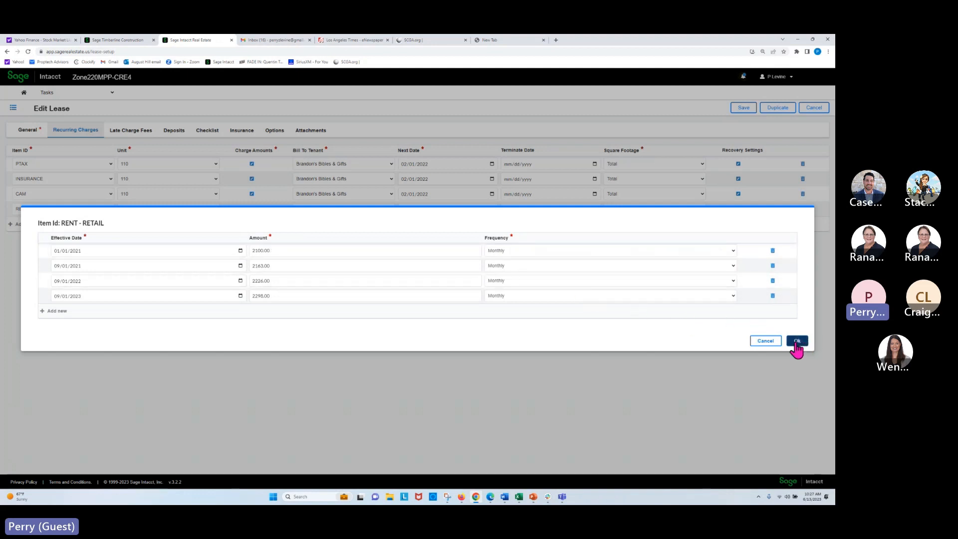
{"action": "left_click", "coordinate": [797, 342]}
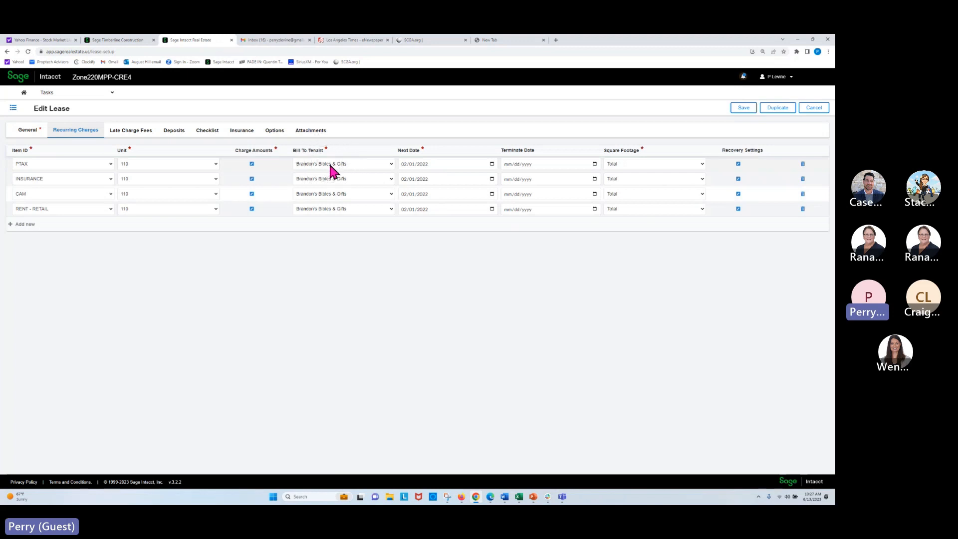
- Review the PTAX charge's next date, terminate date and square footage options
{"action": "left_click", "coordinate": [430, 164]}
{"action": "left_click", "coordinate": [531, 159]}
{"action": "left_click", "coordinate": [637, 169]}
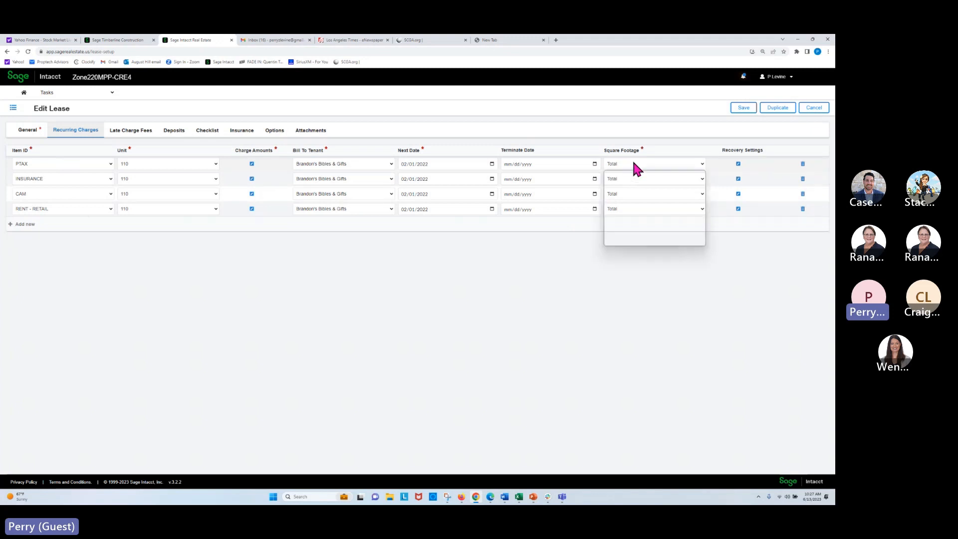
{"action": "left_click", "coordinate": [670, 144]}
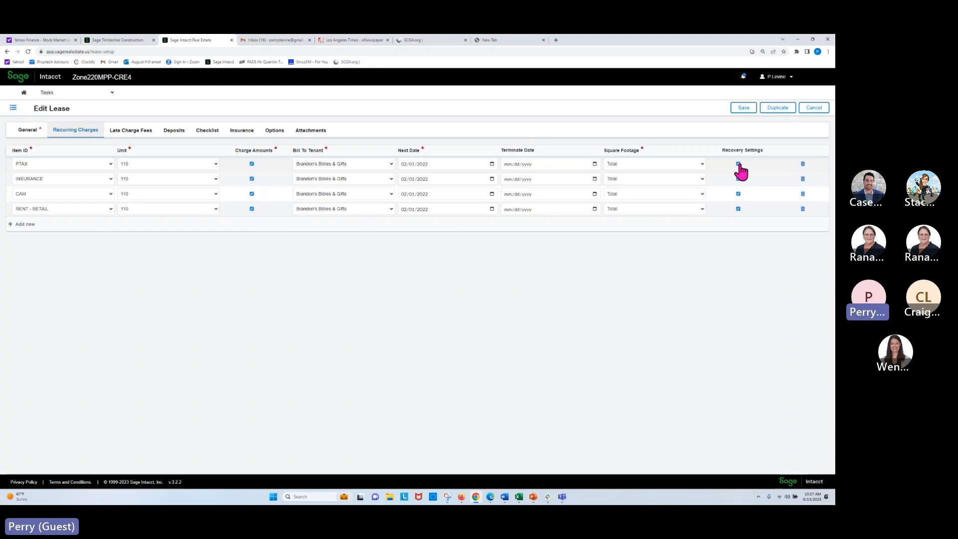
- Open the CAM charge's recovery settings and examine the GL accounts and square footage options of its expense categories
{"action": "left_click", "coordinate": [738, 194]}
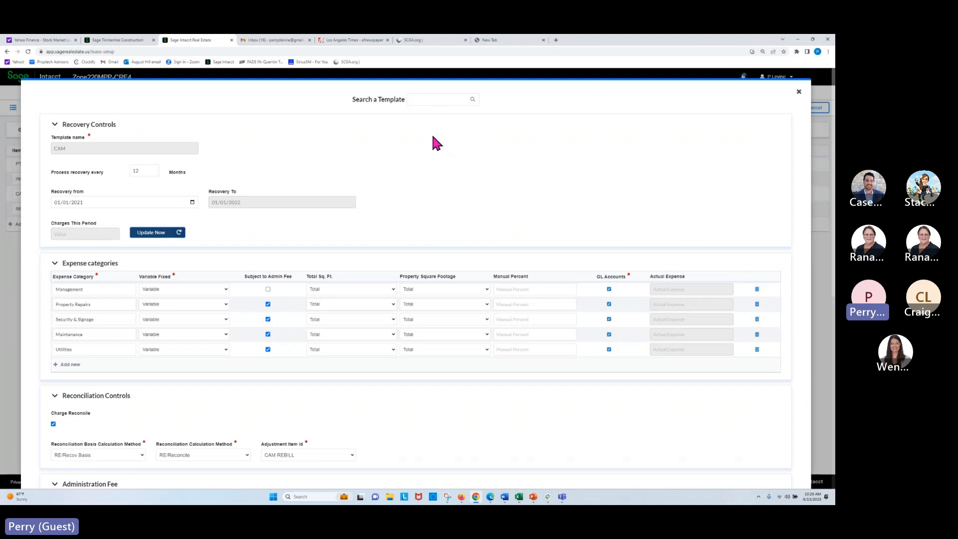
{"action": "left_click", "coordinate": [125, 206]}
{"action": "left_click", "coordinate": [281, 232]}
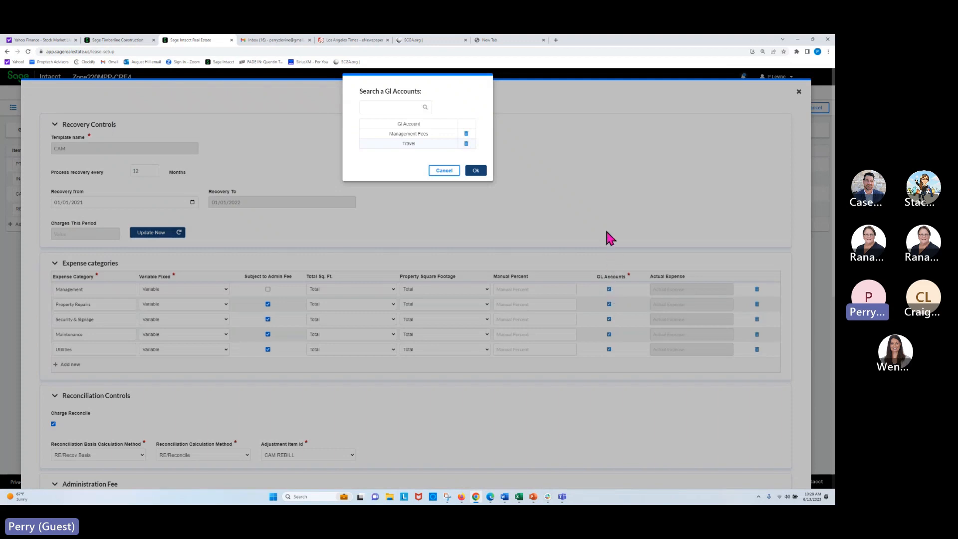
{"action": "left_click", "coordinate": [444, 171]}
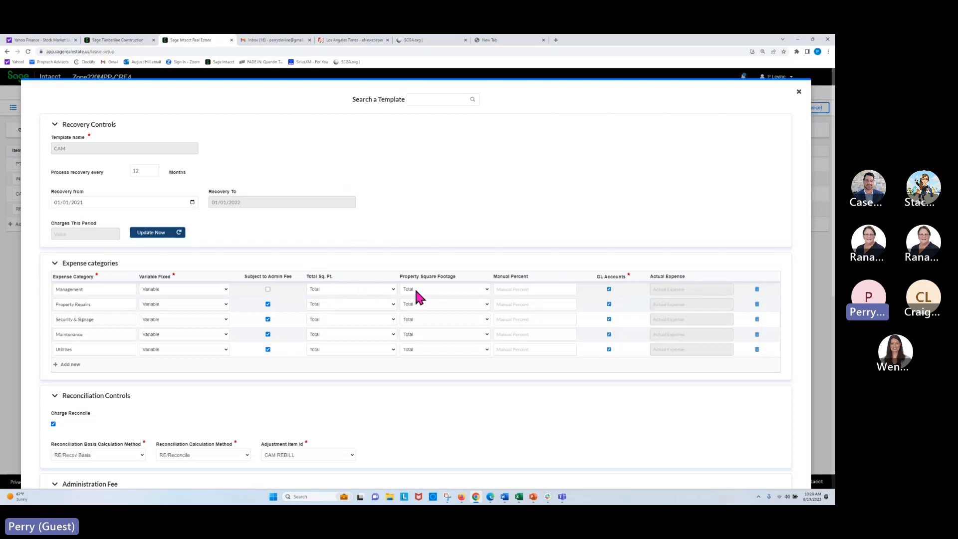
{"action": "left_click", "coordinate": [355, 304]}
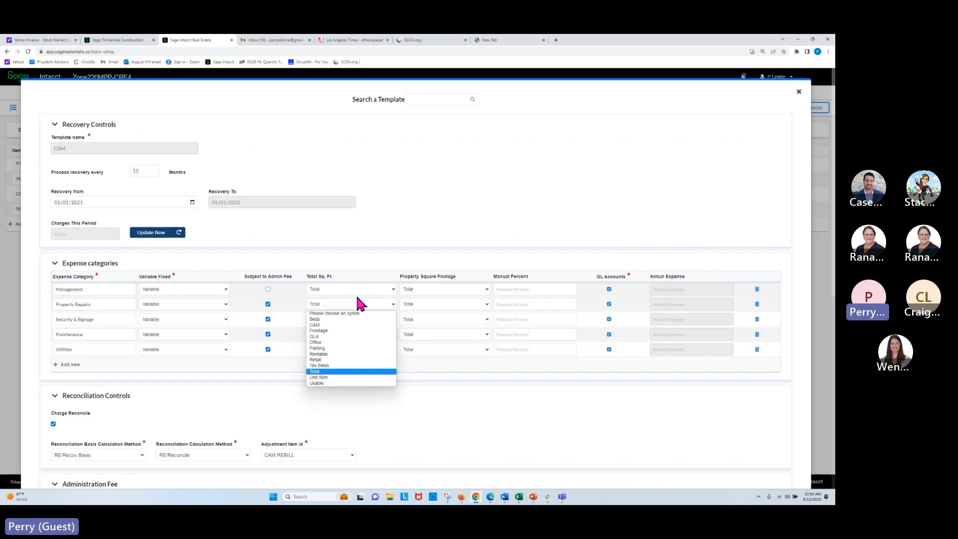
{"action": "left_click", "coordinate": [483, 417]}
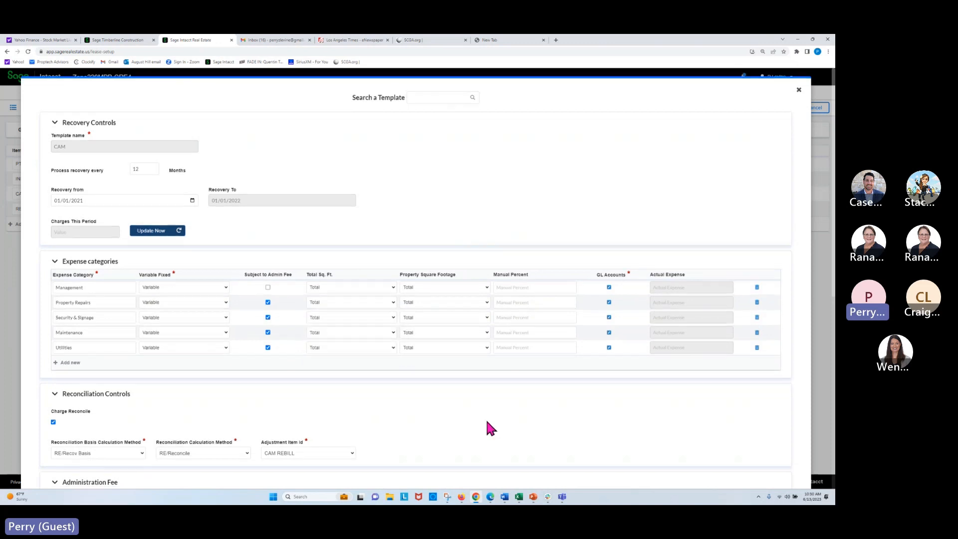
- Review the CAM template's reconciliation, administration fee and calculation controls, then close the recovery settings
{"action": "scroll", "coordinate": [487, 422], "scroll_direction": "down", "scroll_amount": 2}
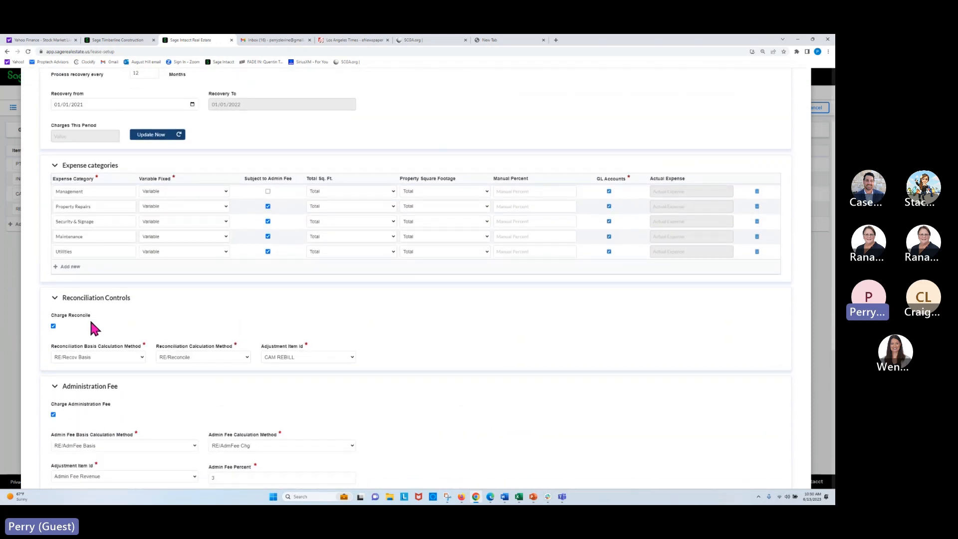
{"action": "scroll", "coordinate": [99, 327], "scroll_direction": "down", "scroll_amount": 2}
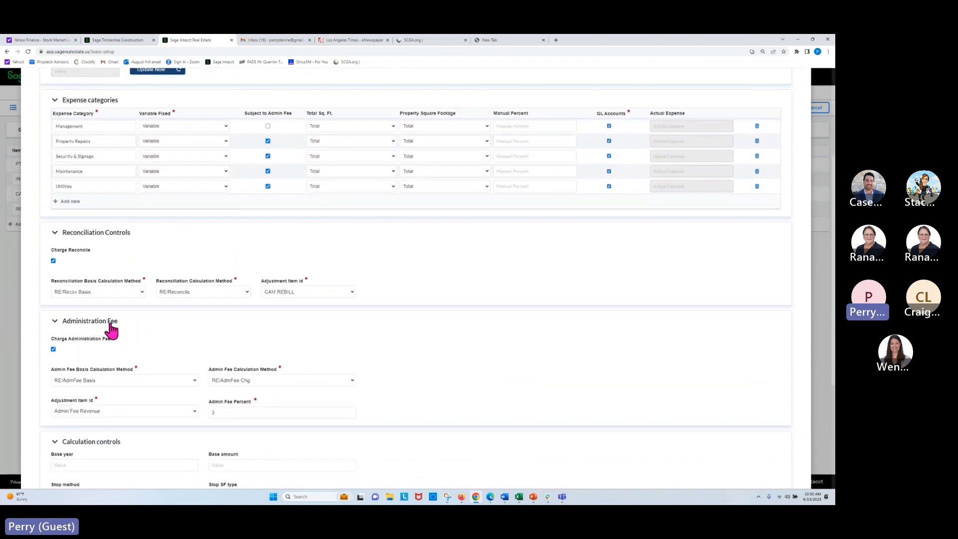
{"action": "scroll", "coordinate": [111, 329], "scroll_direction": "down", "scroll_amount": 2}
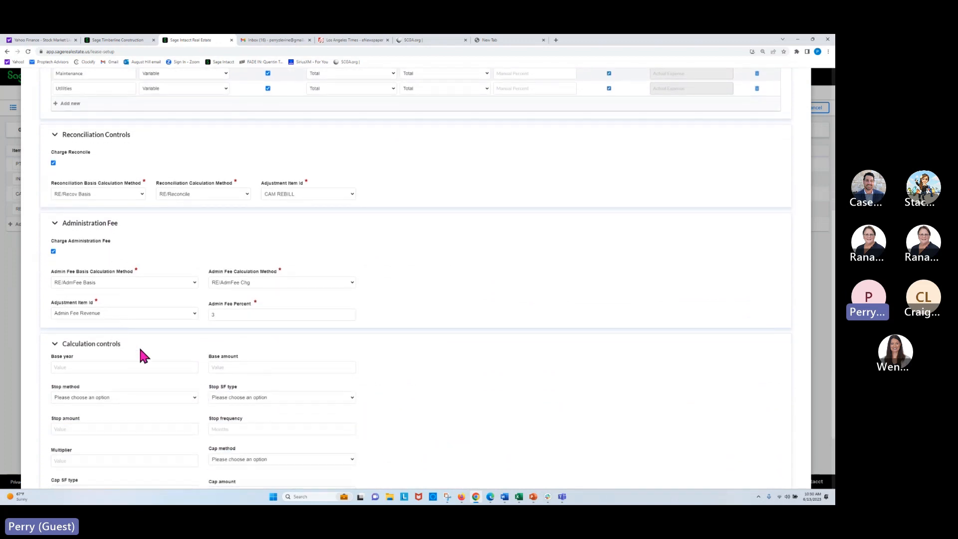
{"action": "scroll", "coordinate": [144, 355], "scroll_direction": "down", "scroll_amount": 2}
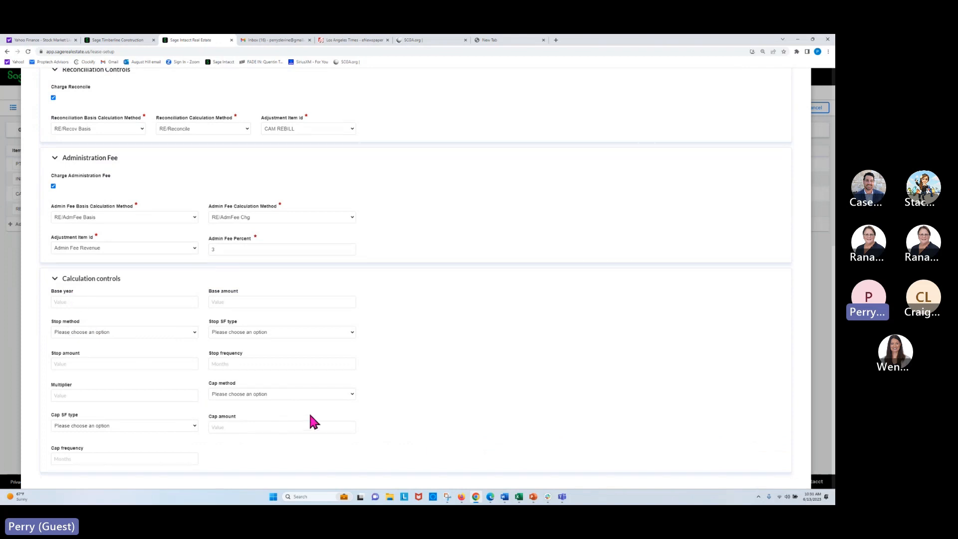
{"action": "scroll", "coordinate": [288, 392], "scroll_direction": "up", "scroll_amount": 5}
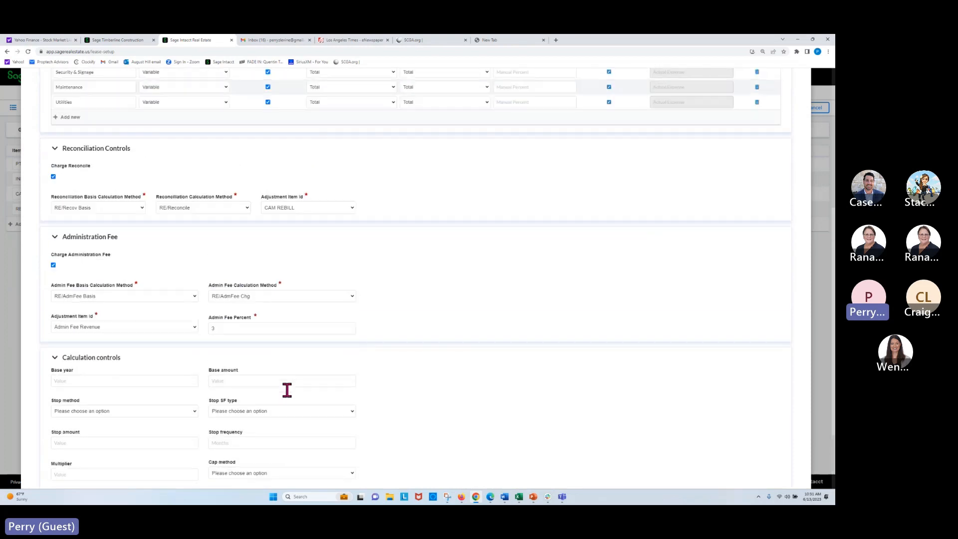
{"action": "scroll", "coordinate": [288, 391], "scroll_direction": "up", "scroll_amount": 2}
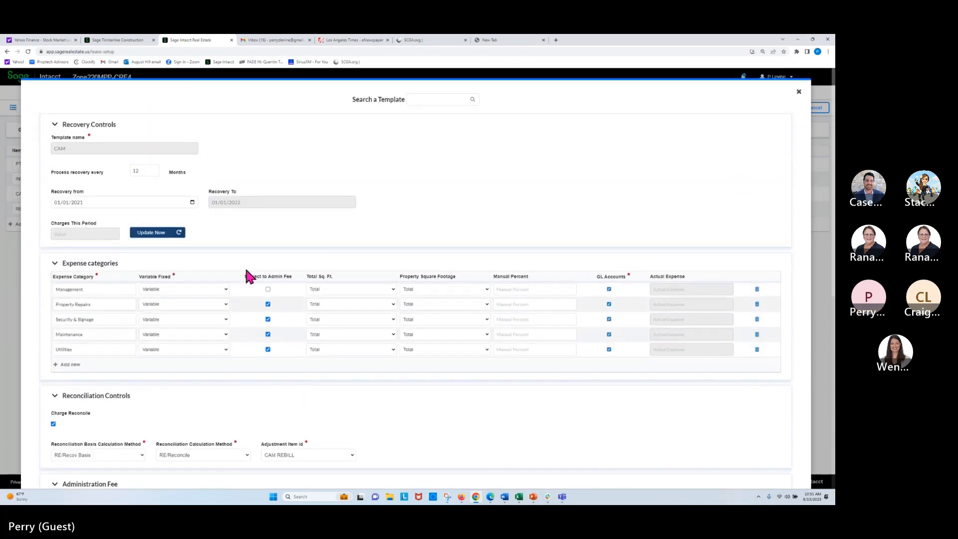
{"action": "left_click", "coordinate": [800, 93]}
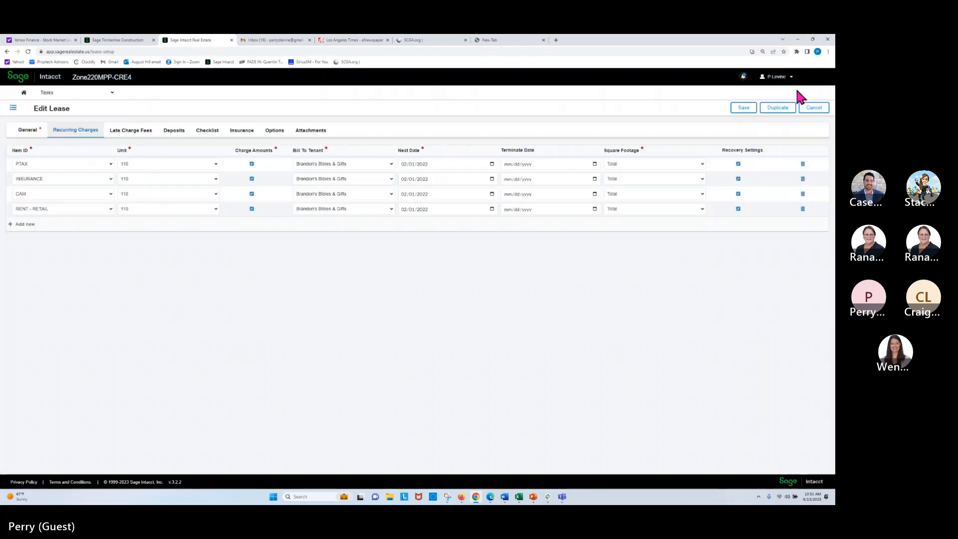
- Add a late charge step to the lease and examine its calculation type options, then return to the recurring charges
{"action": "left_click", "coordinate": [143, 131]}
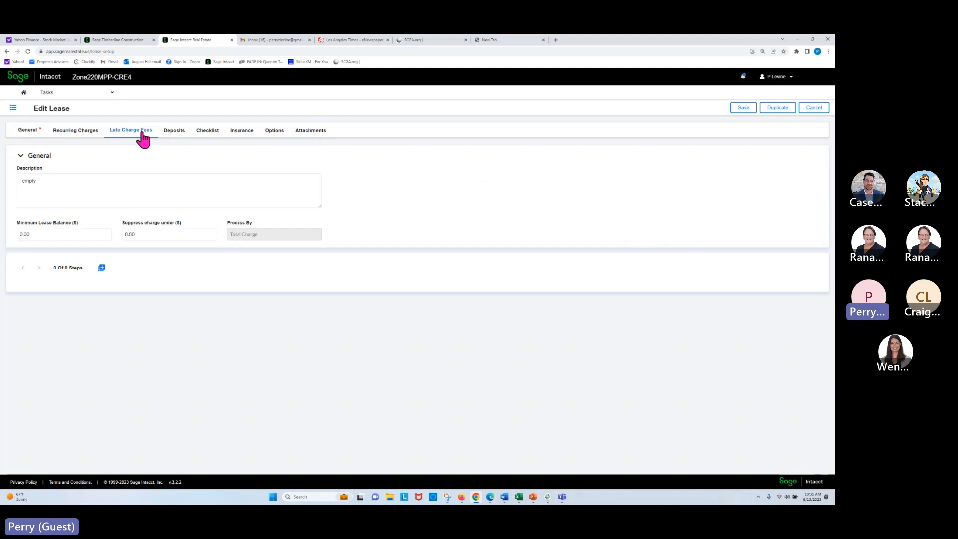
{"action": "left_click", "coordinate": [99, 273]}
{"action": "left_click", "coordinate": [84, 332]}
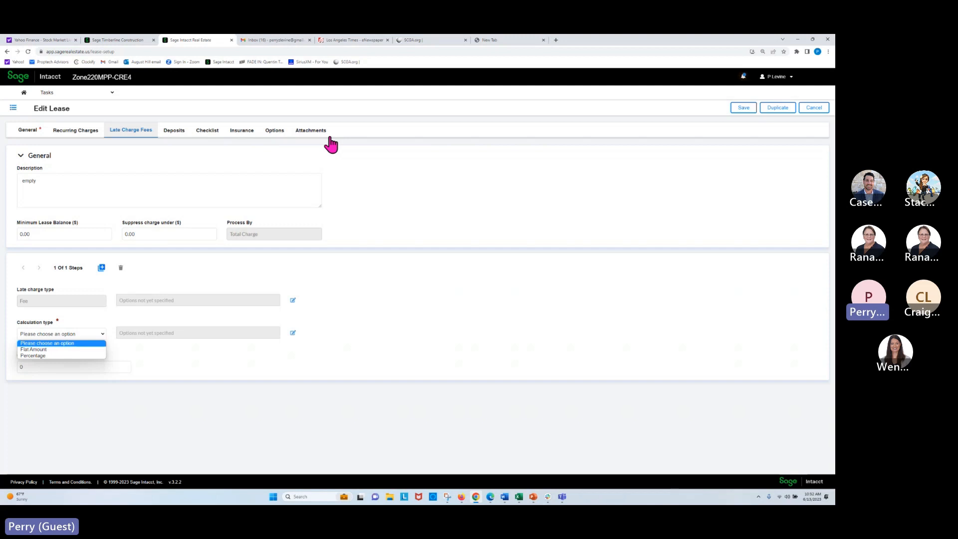
{"action": "left_click", "coordinate": [78, 131]}
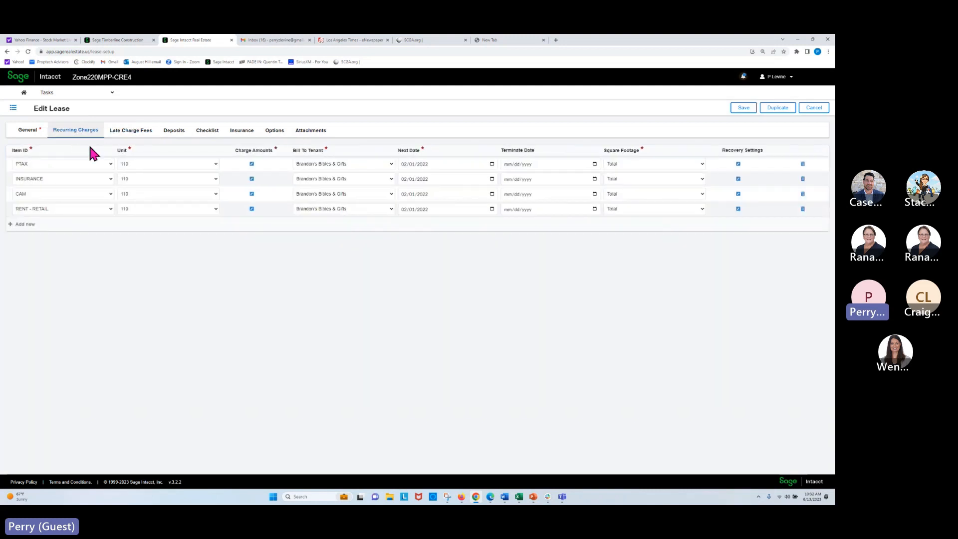
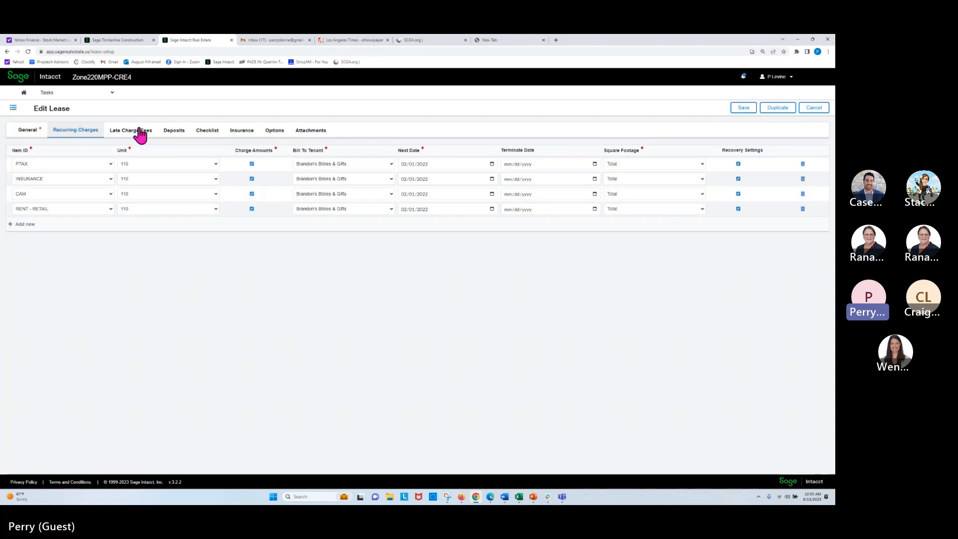
- Review the lease's deposits, start and termination checklists, and insurance policy details
{"action": "left_click", "coordinate": [139, 134]}
{"action": "left_click", "coordinate": [175, 133]}
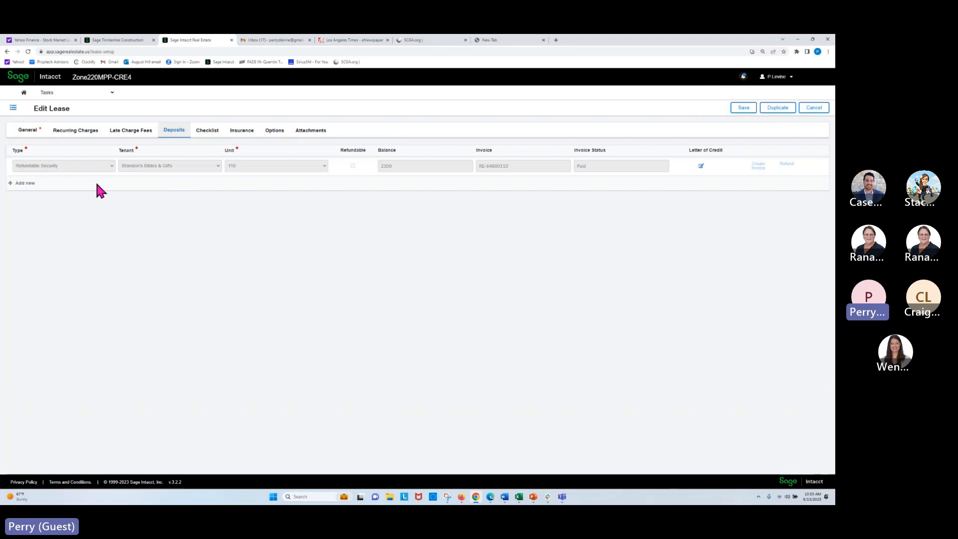
{"action": "left_click", "coordinate": [195, 137]}
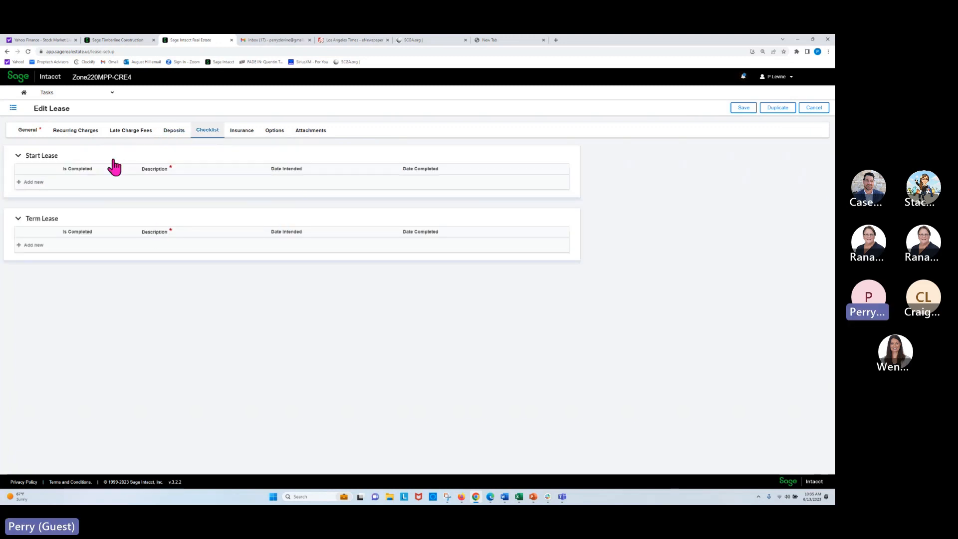
{"action": "left_click", "coordinate": [244, 134]}
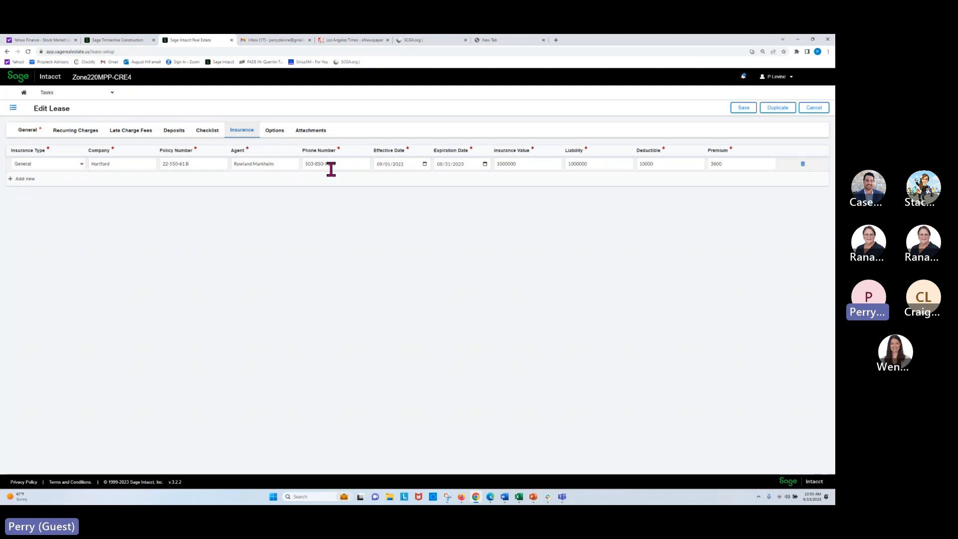
- Review the lease's renewal option and examine the available option categories
{"action": "left_click", "coordinate": [275, 132]}
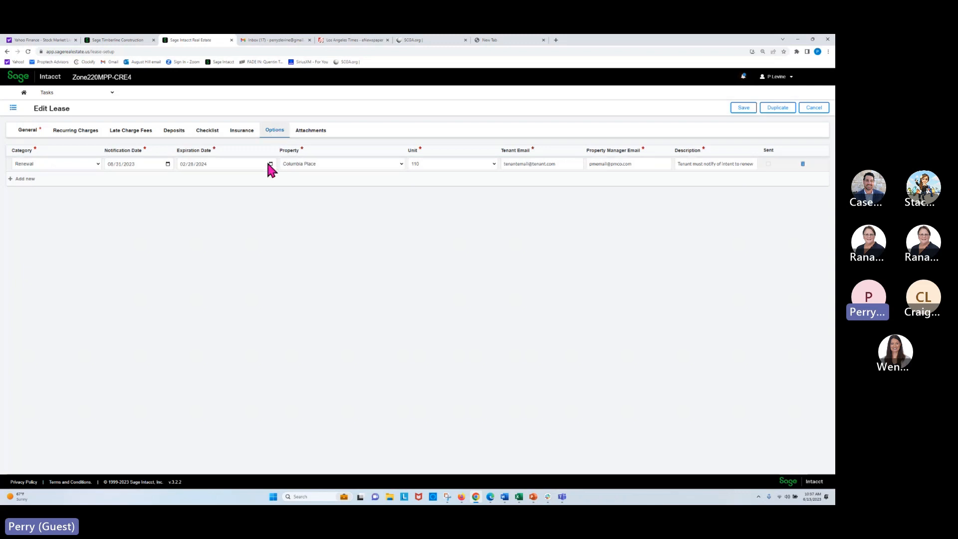
{"action": "left_click", "coordinate": [75, 166]}
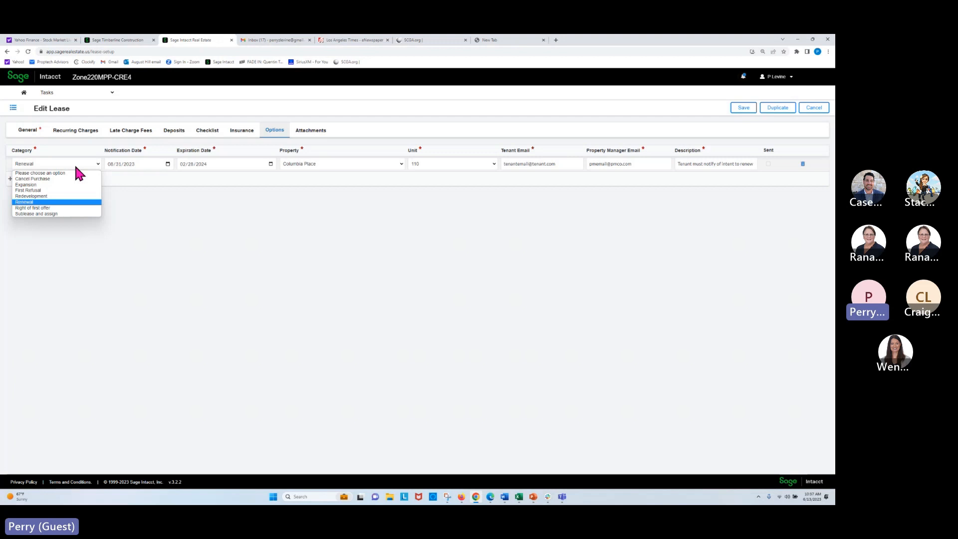
- Download the new lease document from the lease's attachments and open it in Word
{"action": "left_click", "coordinate": [316, 130]}
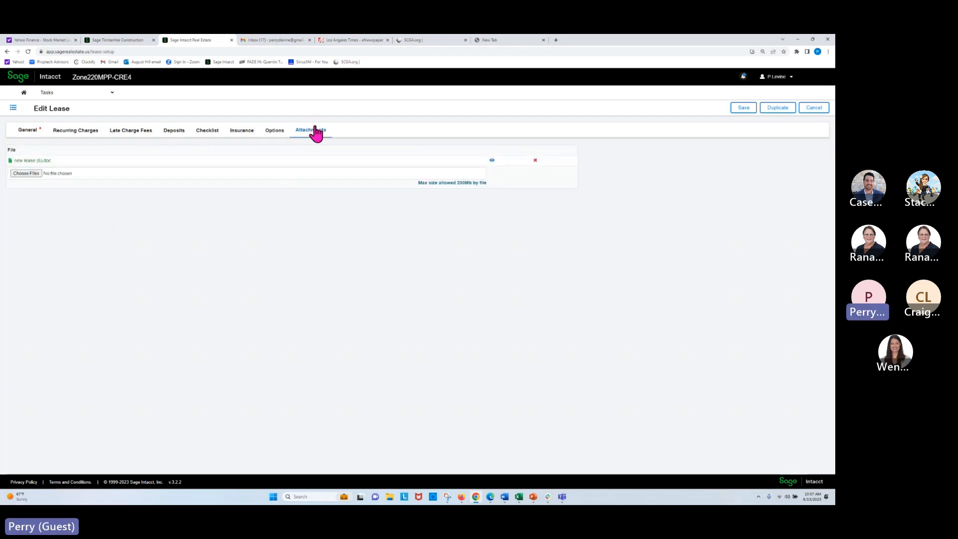
{"action": "left_click", "coordinate": [492, 160]}
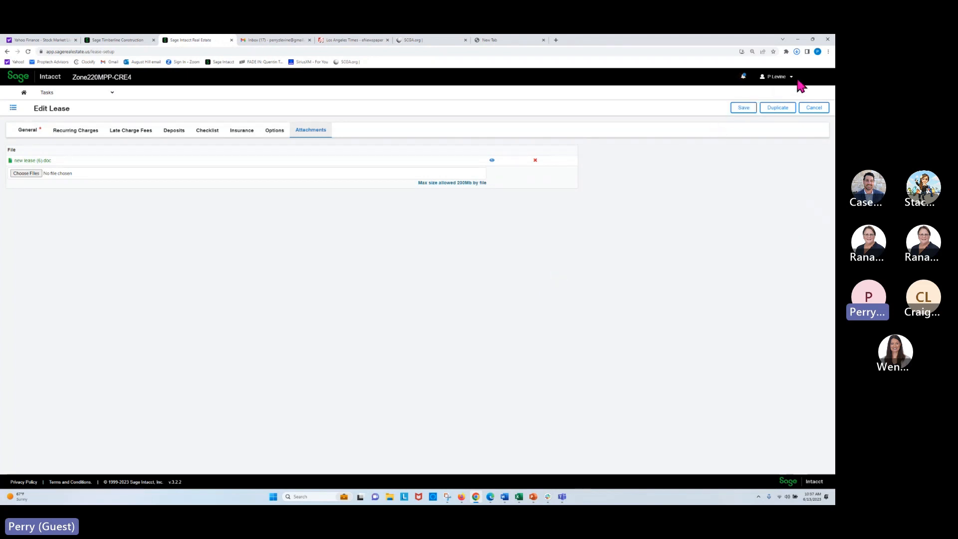
{"action": "left_click", "coordinate": [797, 52]}
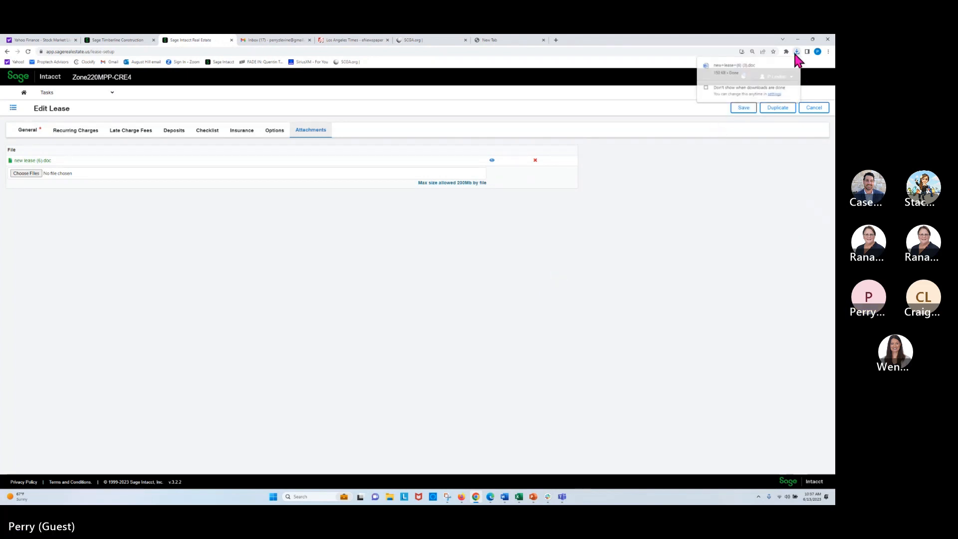
{"action": "left_click", "coordinate": [733, 69]}
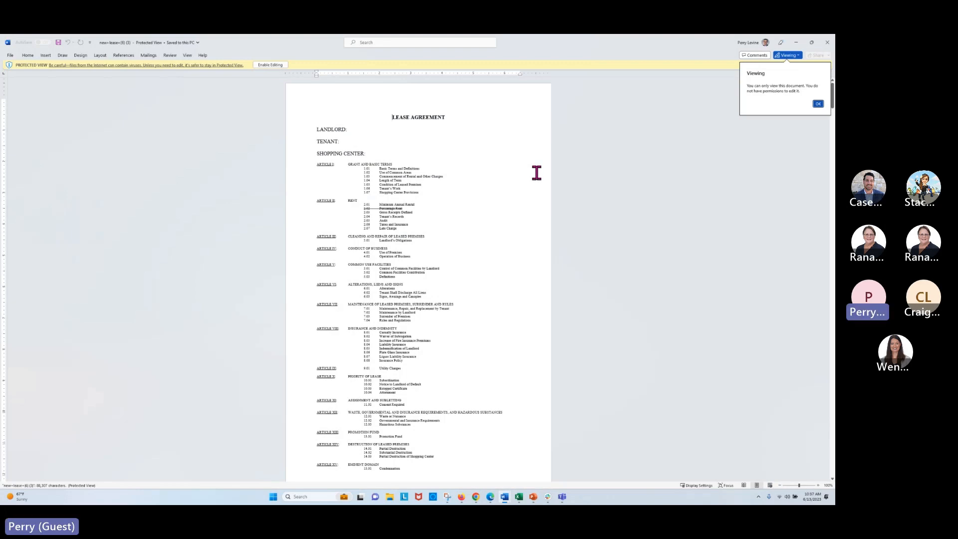
- Read through the lease agreement's table of contents, basic terms and articles, then minimize the document to return to the lease
{"action": "scroll", "coordinate": [537, 172], "scroll_direction": "down", "scroll_amount": 5}
{"action": "scroll", "coordinate": [536, 172], "scroll_direction": "down", "scroll_amount": 9}
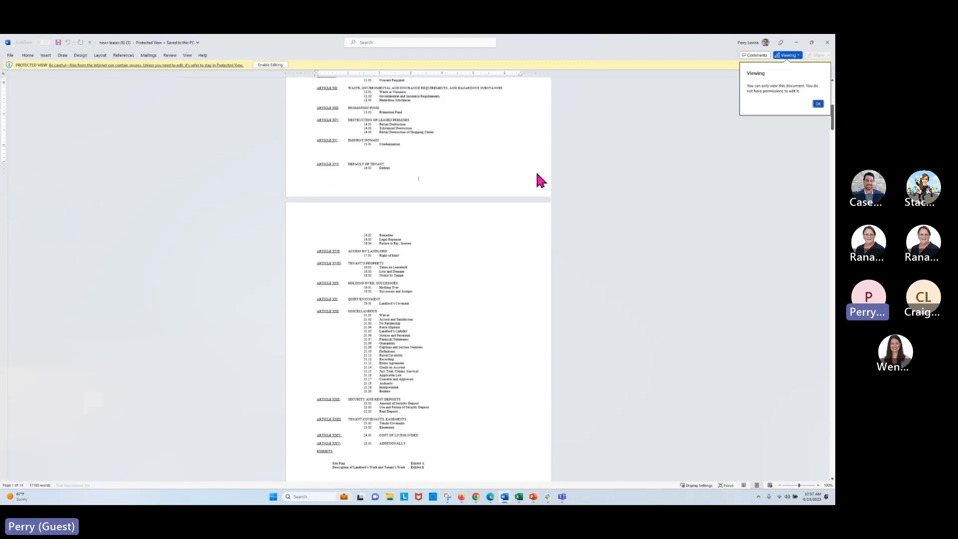
{"action": "scroll", "coordinate": [534, 169], "scroll_direction": "down", "scroll_amount": 10}
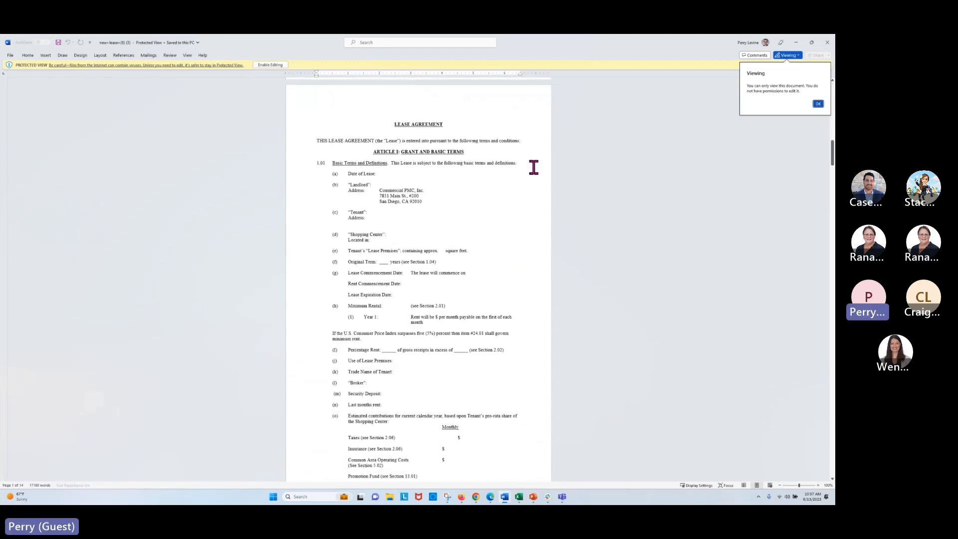
{"action": "scroll", "coordinate": [531, 167], "scroll_direction": "down", "scroll_amount": 10}
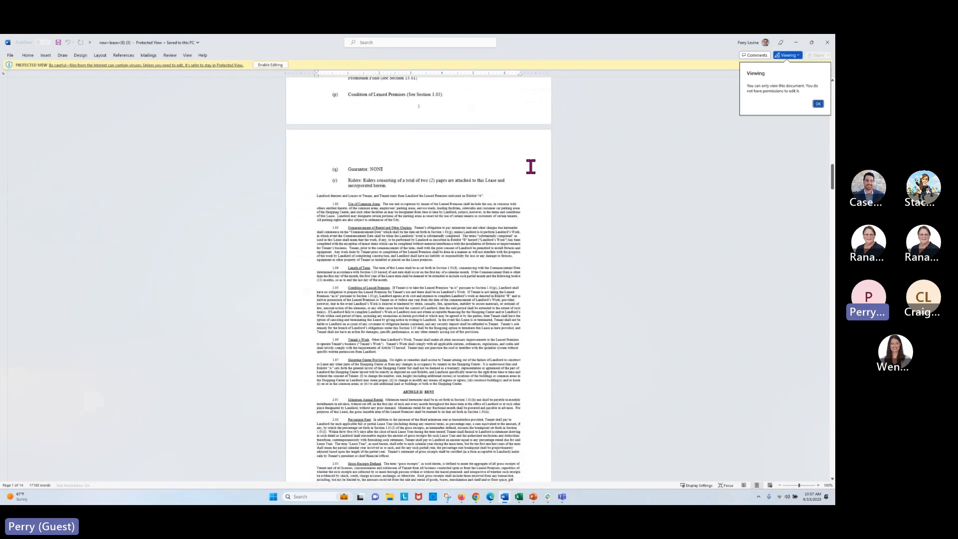
{"action": "scroll", "coordinate": [530, 166], "scroll_direction": "down", "scroll_amount": 9}
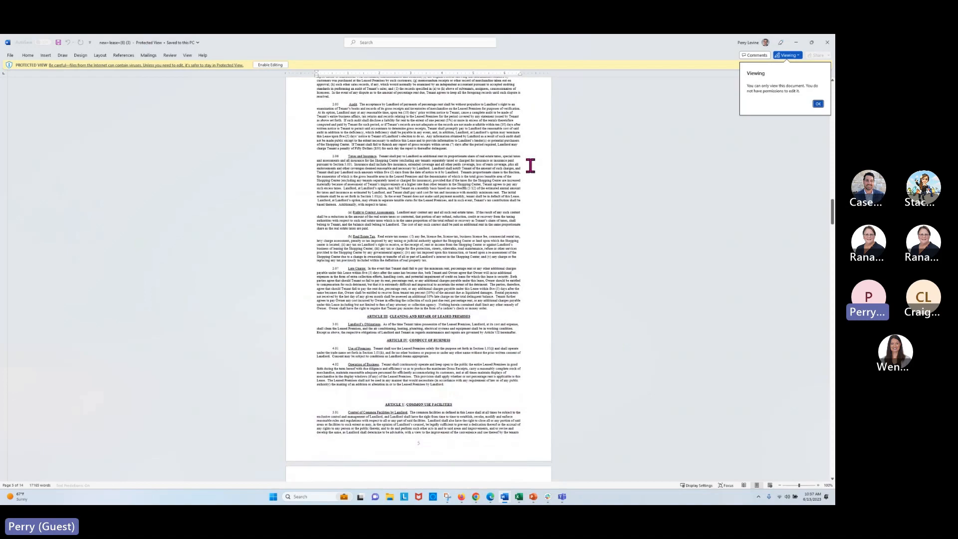
{"action": "scroll", "coordinate": [531, 167], "scroll_direction": "down", "scroll_amount": 10}
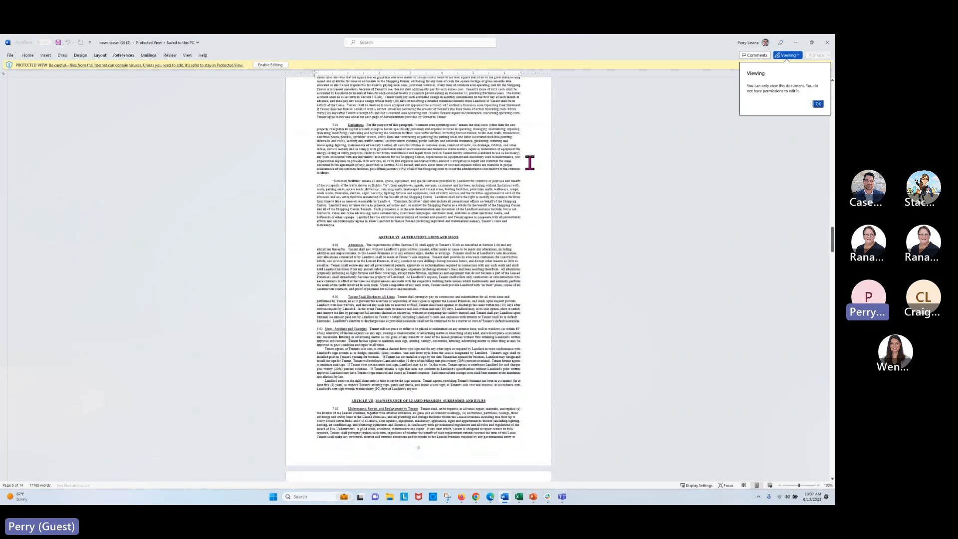
{"action": "scroll", "coordinate": [530, 162], "scroll_direction": "down", "scroll_amount": 5}
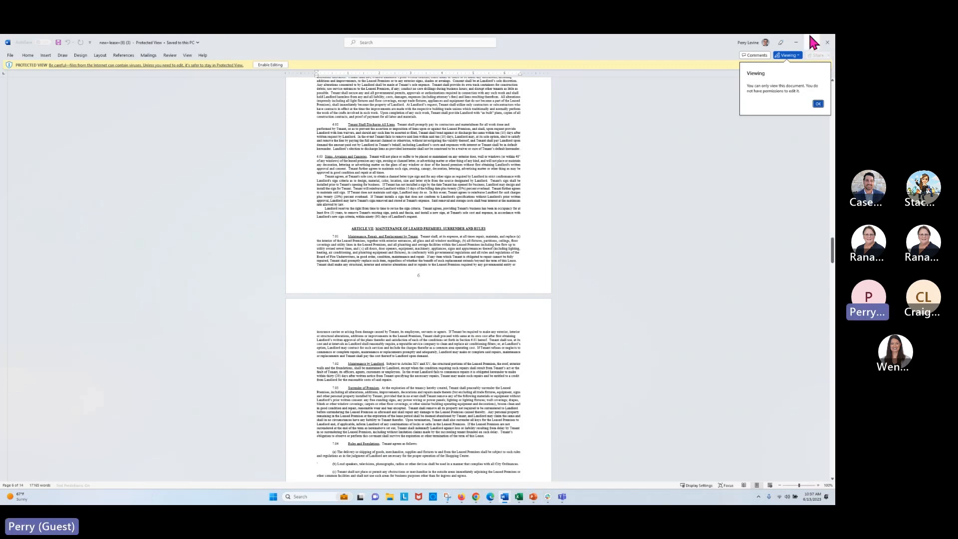
{"action": "left_click", "coordinate": [794, 41]}
{"action": "left_click", "coordinate": [794, 42]}
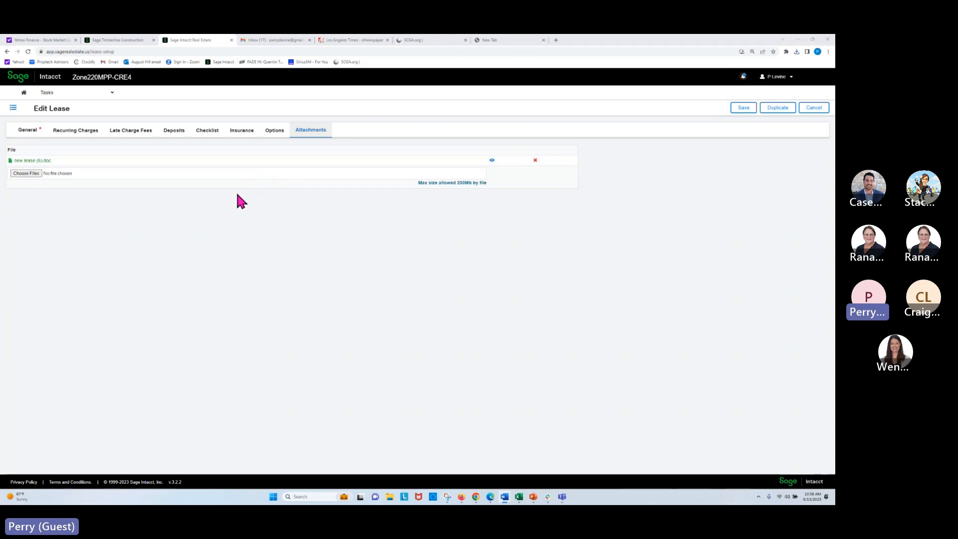
- Review the lease's recurring charges, then open the Generate Scheduled Charges task at its cutoff date
{"action": "left_click", "coordinate": [92, 134]}
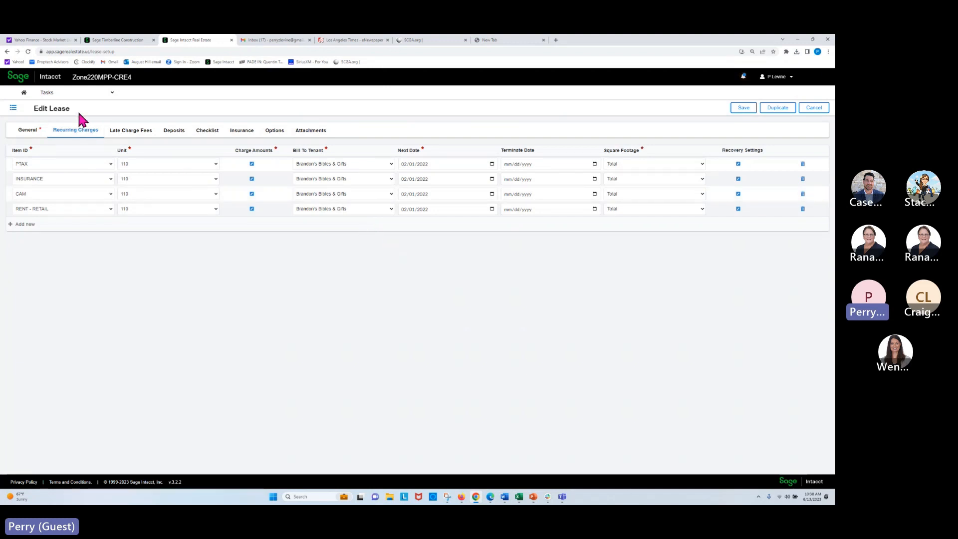
{"action": "left_click", "coordinate": [66, 94]}
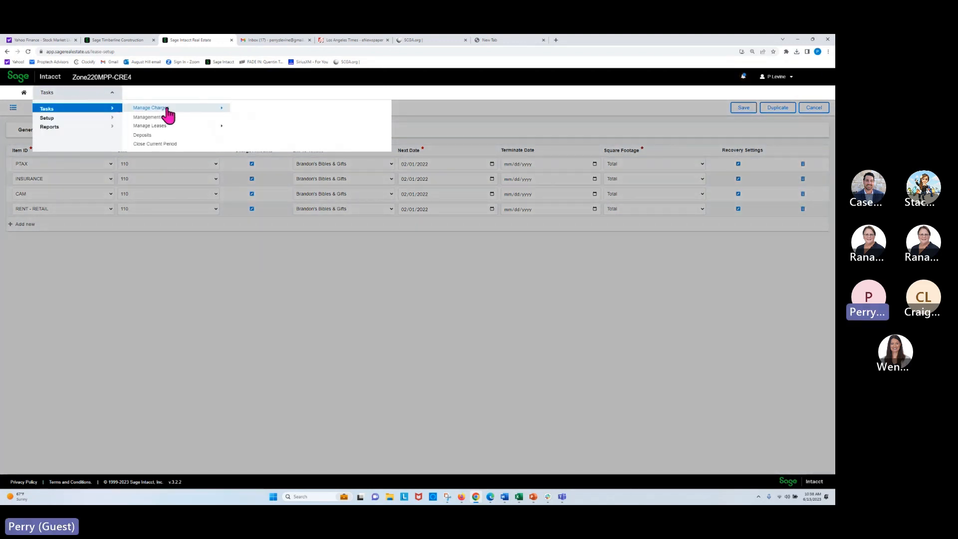
{"action": "left_click", "coordinate": [167, 109]}
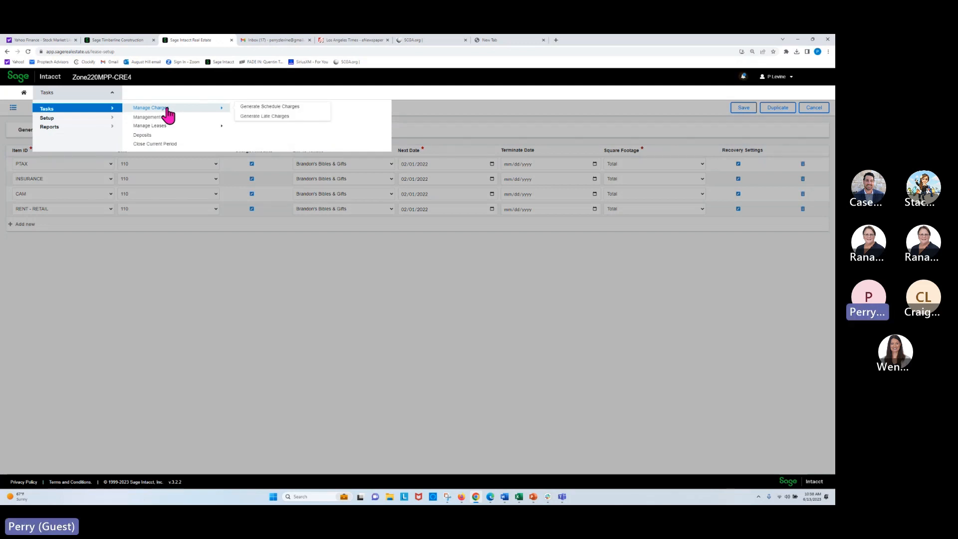
{"action": "left_click", "coordinate": [260, 108]}
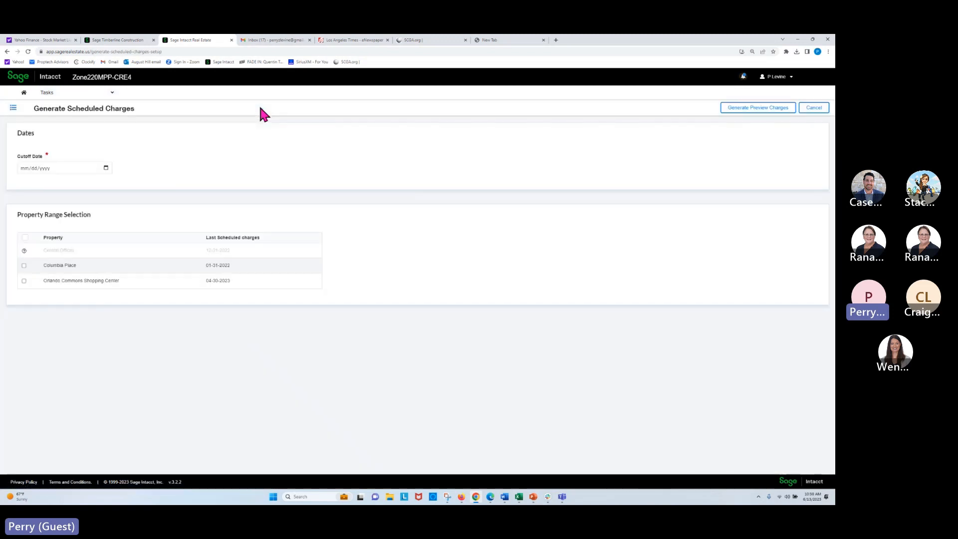
{"action": "left_click", "coordinate": [87, 168]}
- Switch to Sage Timberline Construction, filter the Accounts Receivable tenants by the name "bran" and open Brandon's Bibles & Gifts for editing
{"action": "left_click", "coordinate": [127, 41]}
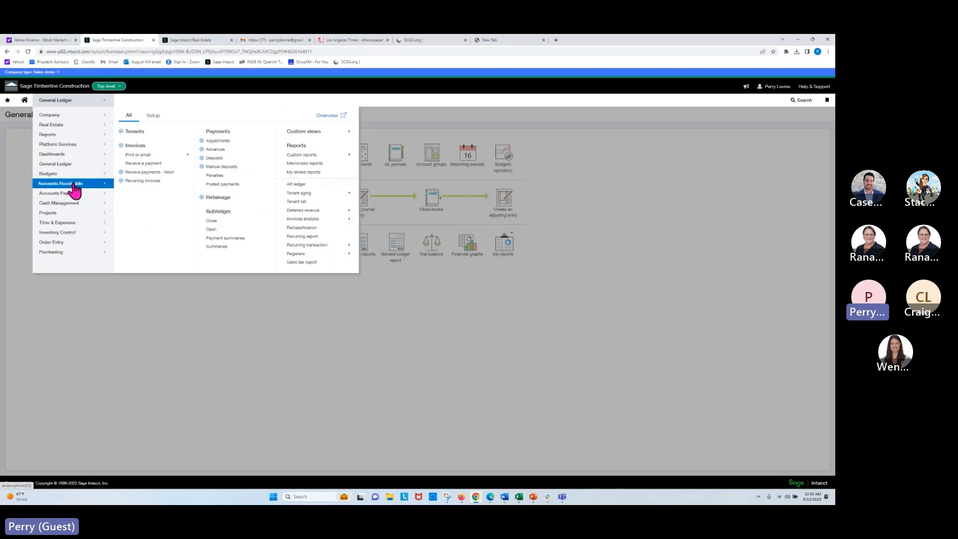
{"action": "left_click", "coordinate": [135, 131]}
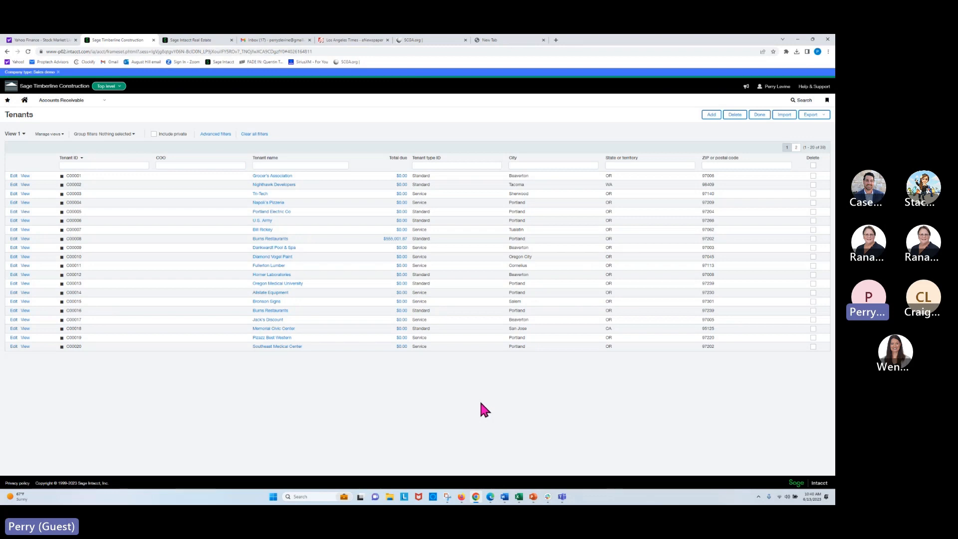
{"action": "left_click", "coordinate": [267, 165]}
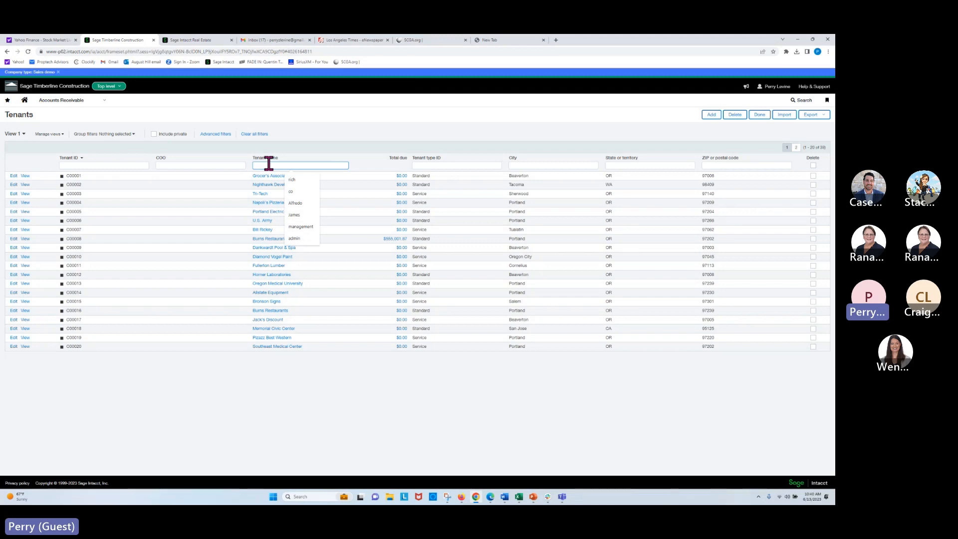
{"action": "type", "text": "br"}
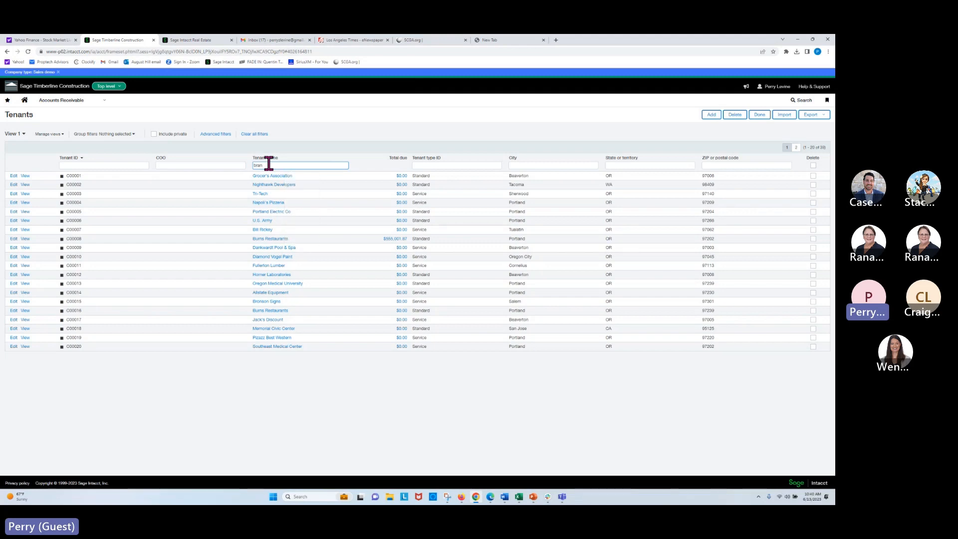
{"action": "type", "text": "an"}
{"action": "key", "text": "Return"}
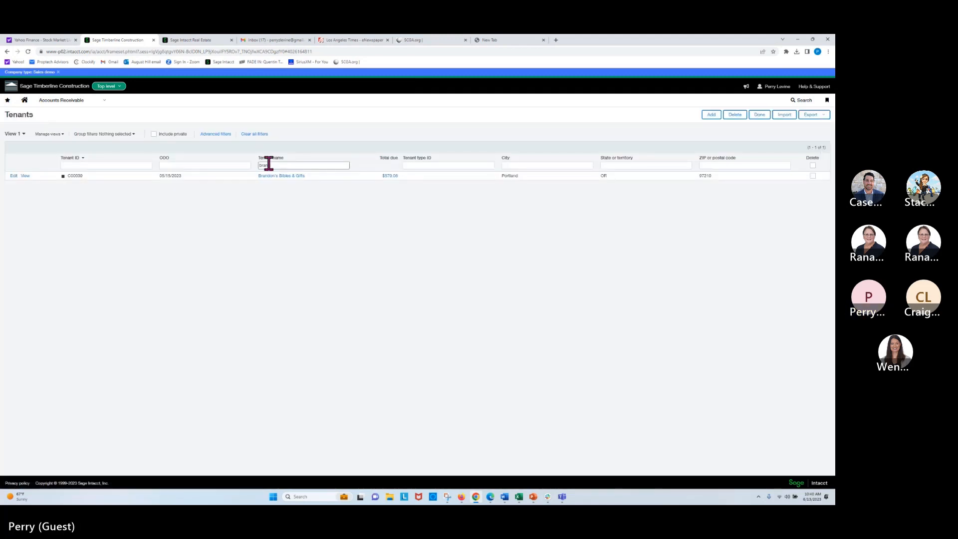
{"action": "left_click", "coordinate": [13, 176]}
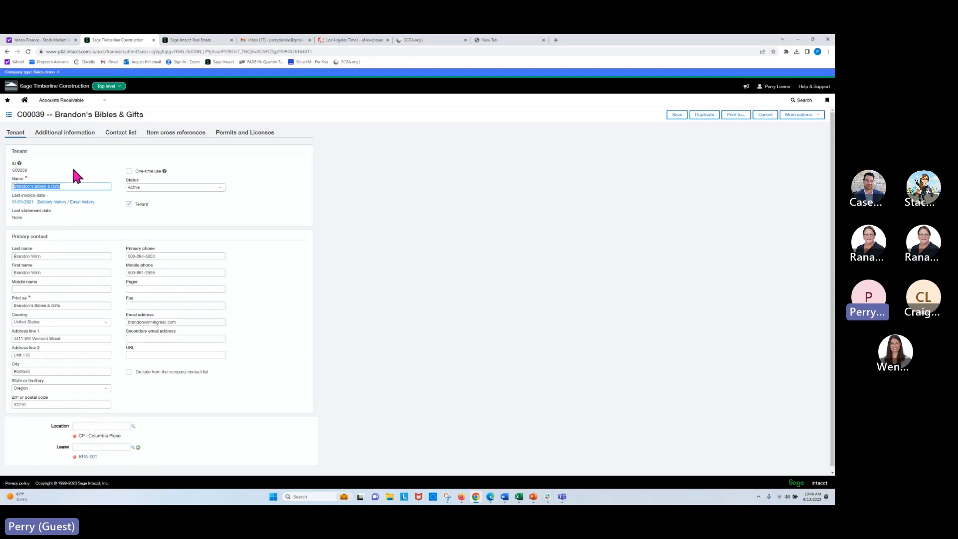
- Review the tenant's additional information, including invoicing details, tax calculation, and printed document and email template options
{"action": "left_click", "coordinate": [79, 141]}
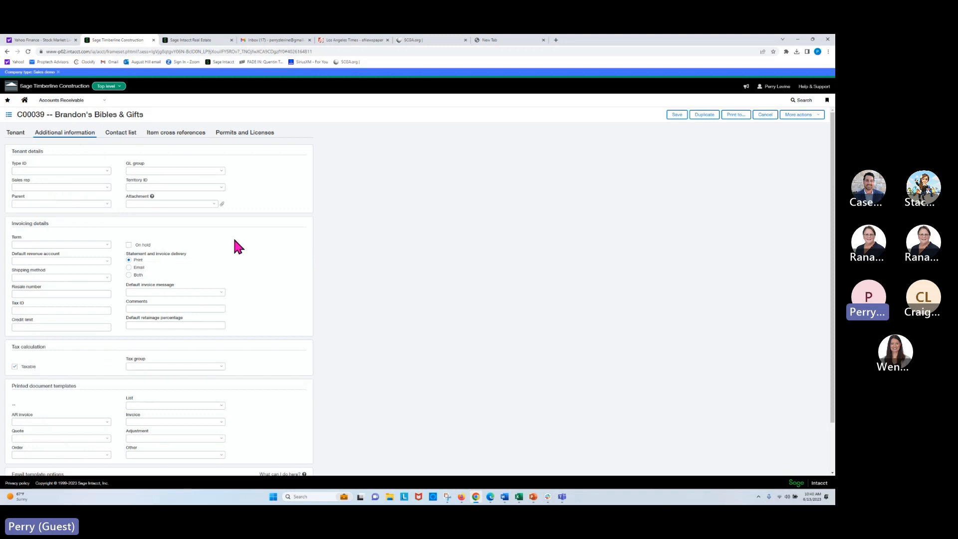
{"action": "scroll", "coordinate": [241, 406], "scroll_direction": "down", "scroll_amount": 2}
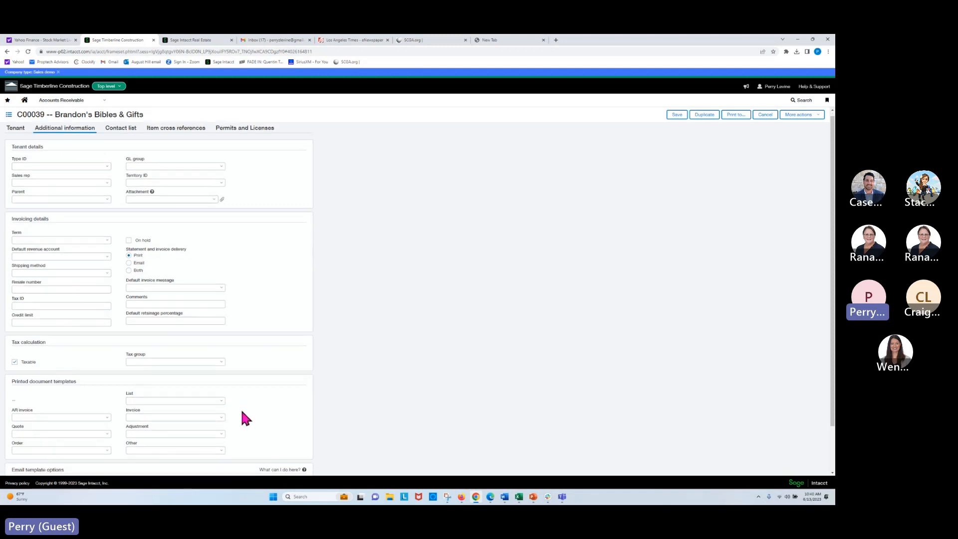
{"action": "left_click", "coordinate": [180, 365]}
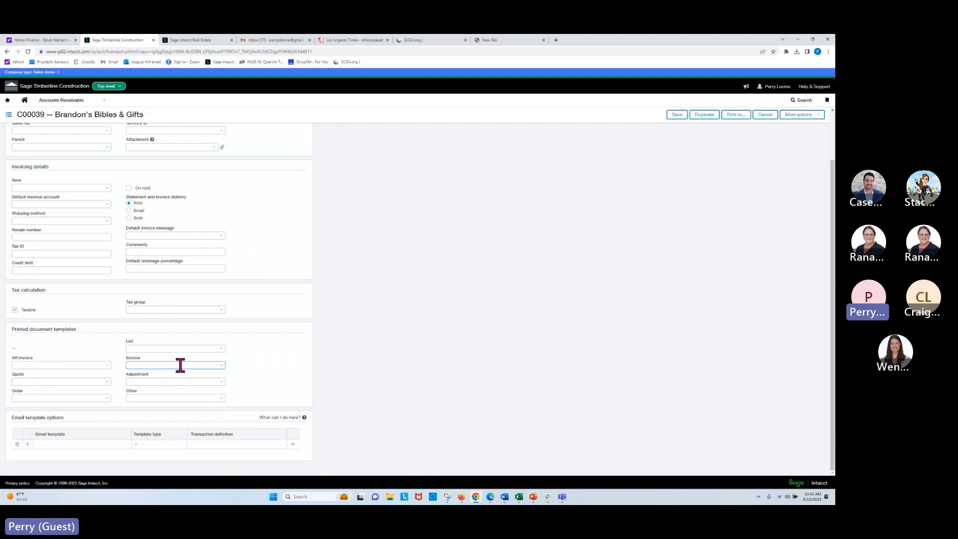
{"action": "left_click", "coordinate": [180, 366]}
{"action": "scroll", "coordinate": [172, 400], "scroll_direction": "up", "scroll_amount": 3}
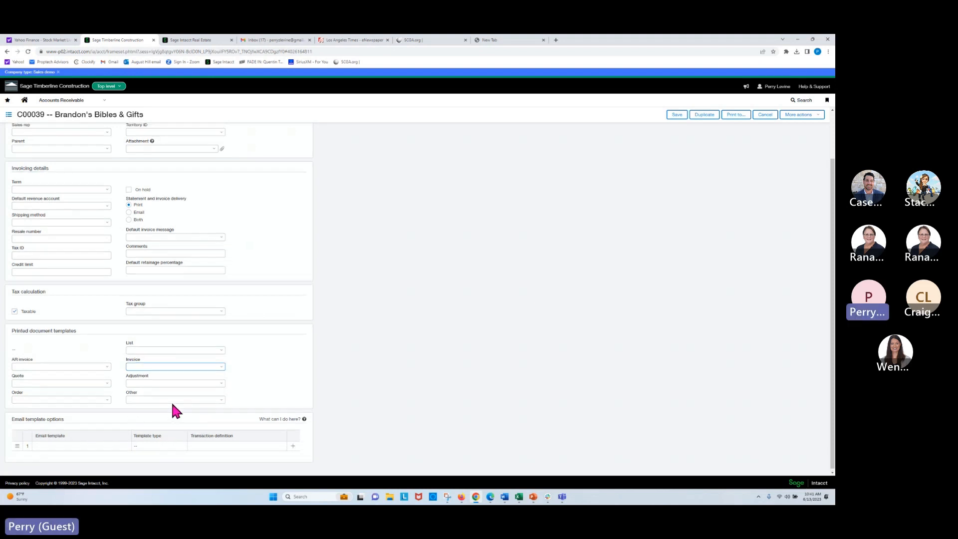
- Look through the tenant's contact list, item cross references, and permits and licenses
{"action": "left_click", "coordinate": [131, 135]}
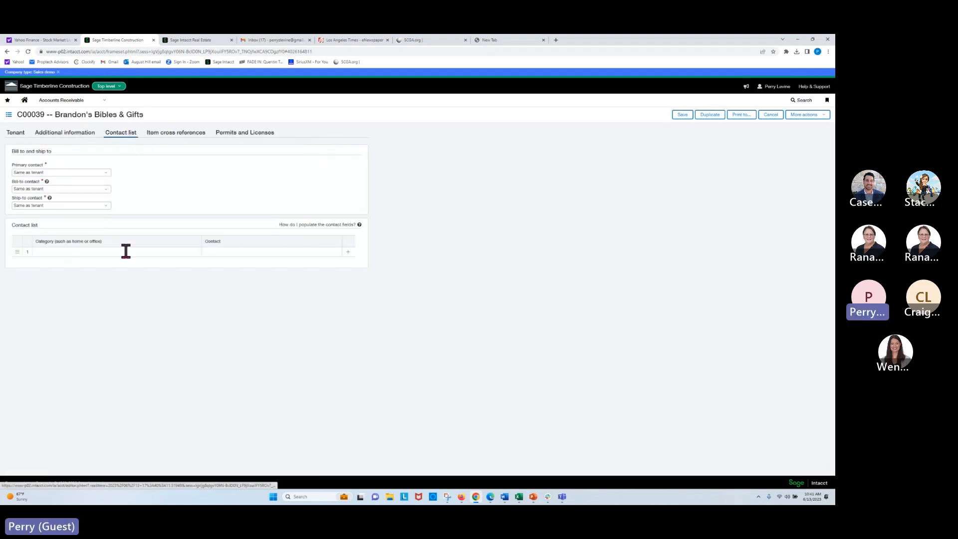
{"action": "left_click", "coordinate": [166, 135]}
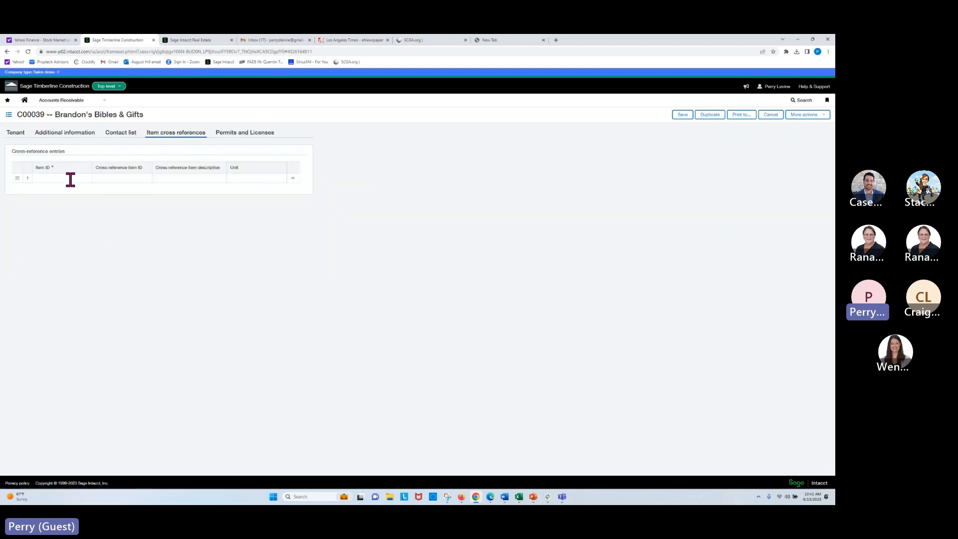
{"action": "left_click", "coordinate": [246, 138]}
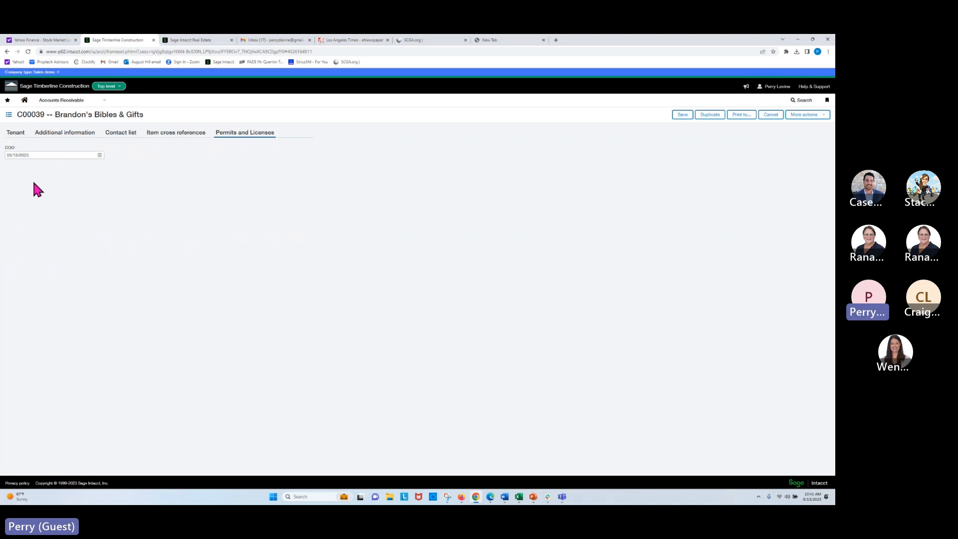
- Open the Accounts Receivable invoices list and examine the column choices for its AR Invoice with record number view
{"action": "left_click", "coordinate": [63, 100]}
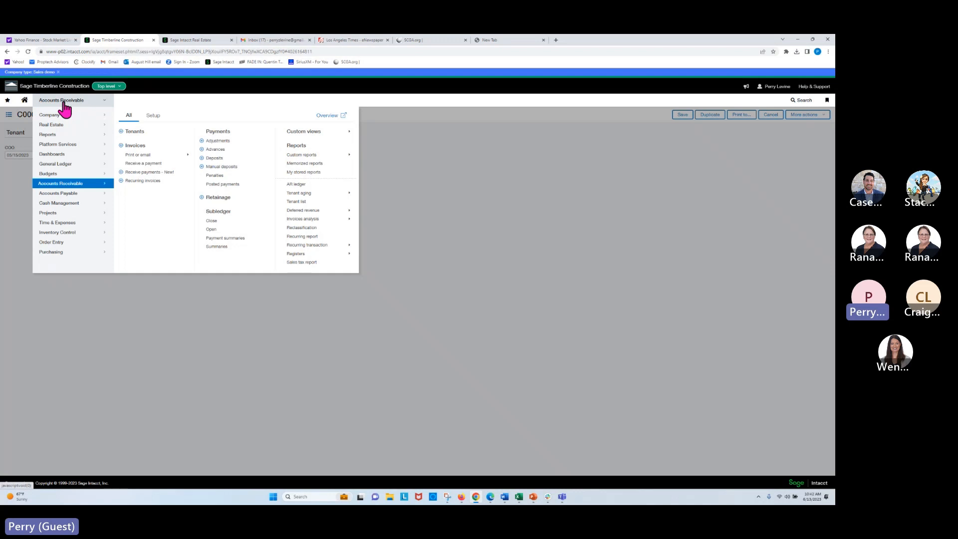
{"action": "left_click", "coordinate": [129, 146]}
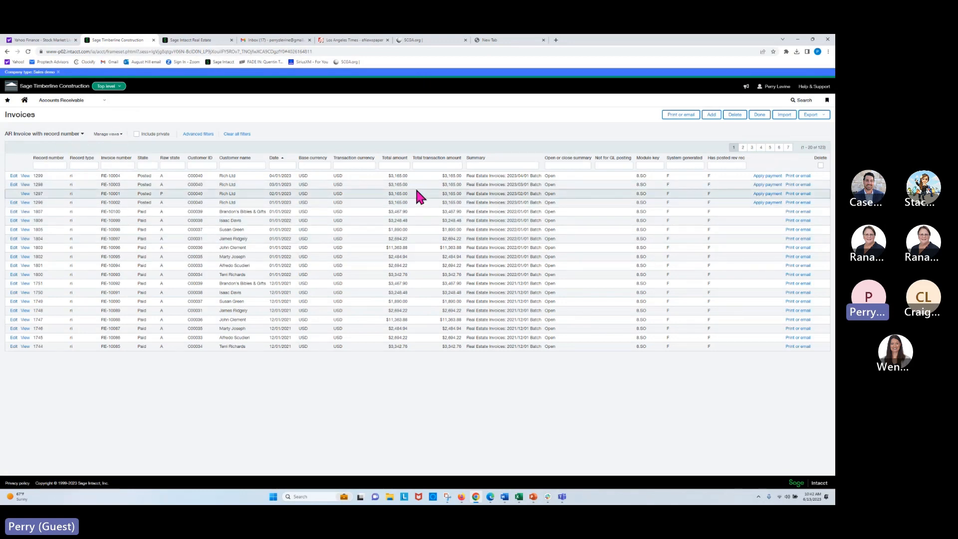
{"action": "left_click", "coordinate": [107, 134]}
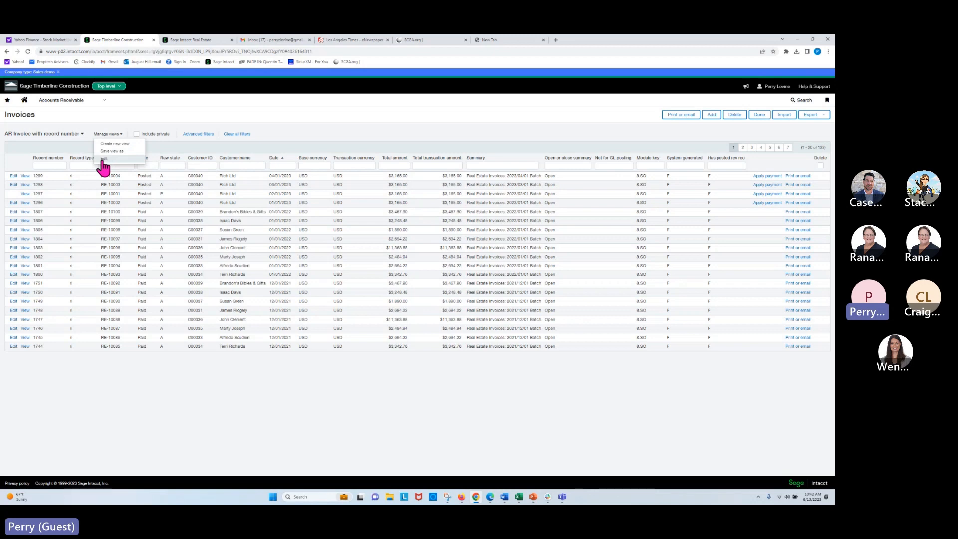
{"action": "left_click", "coordinate": [55, 133]}
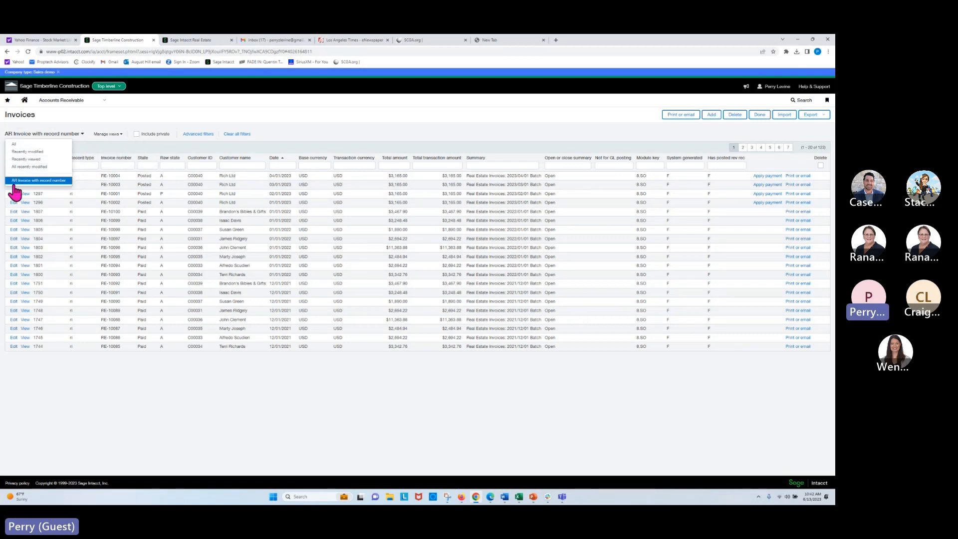
{"action": "left_click", "coordinate": [111, 134]}
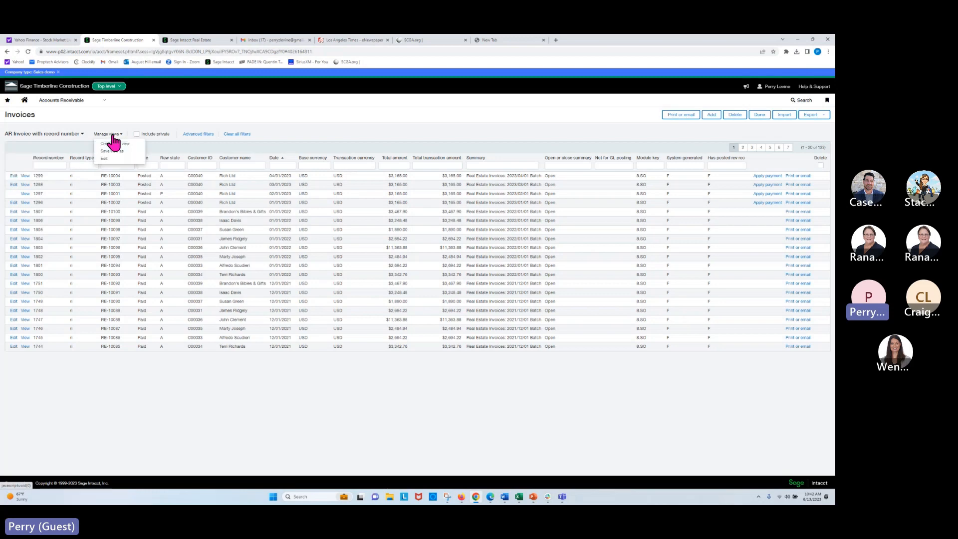
{"action": "left_click", "coordinate": [106, 160]}
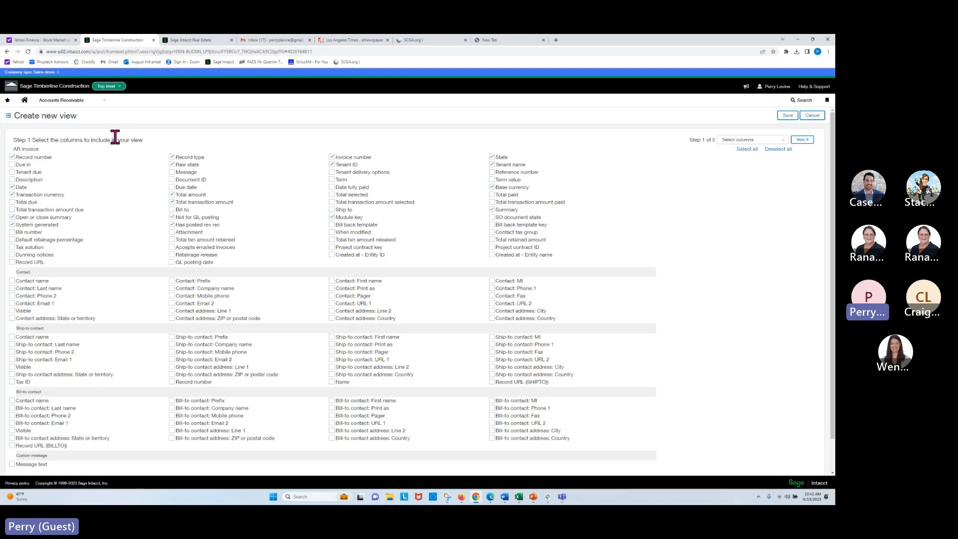
- Return to the Accounts Receivable tenants list and sort it by the COO column
{"action": "left_click", "coordinate": [87, 101]}
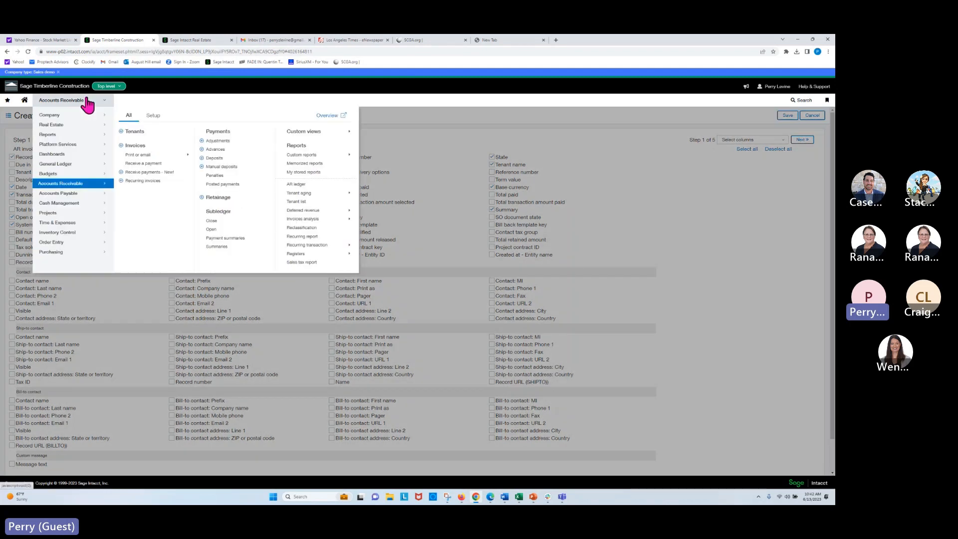
{"action": "left_click", "coordinate": [136, 132]}
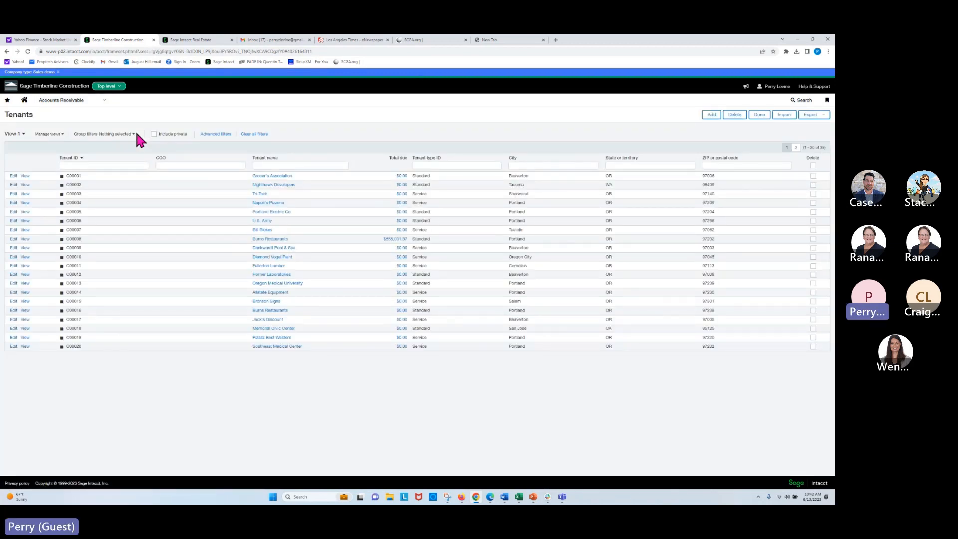
{"action": "left_click", "coordinate": [160, 158]}
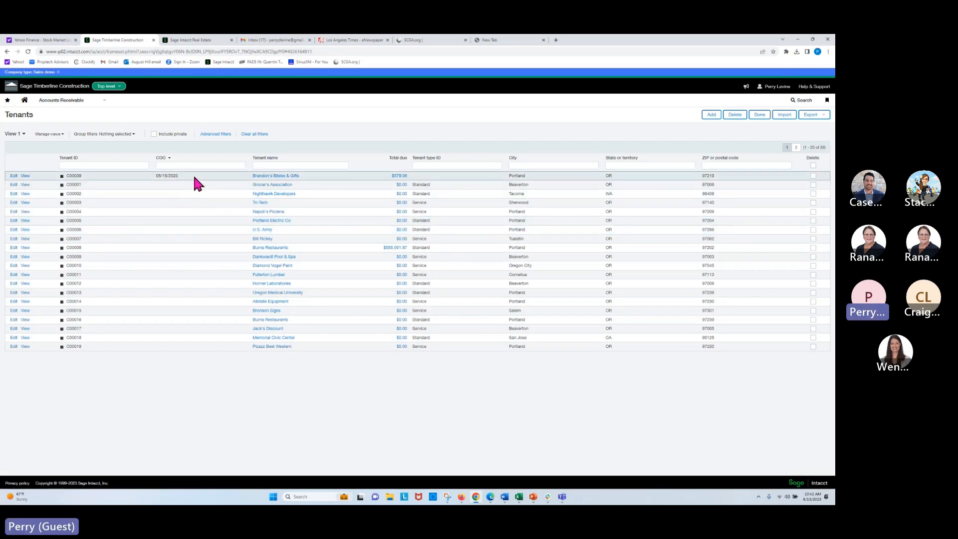
- Check the total due breakdown for Brandon's Bibles & Gifts, then look over its tenant record and return to the list
{"action": "left_click", "coordinate": [399, 177]}
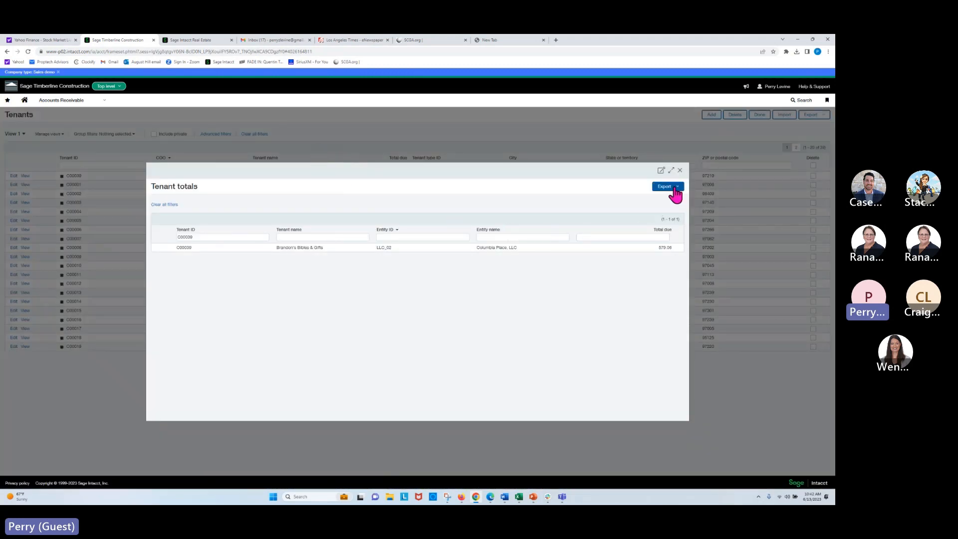
{"action": "left_click", "coordinate": [680, 171]}
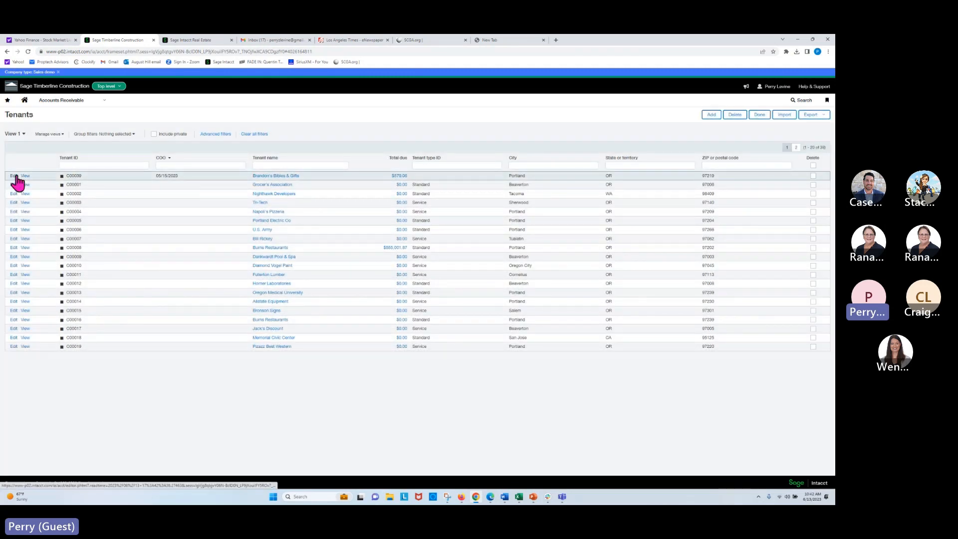
{"action": "left_click", "coordinate": [14, 176]}
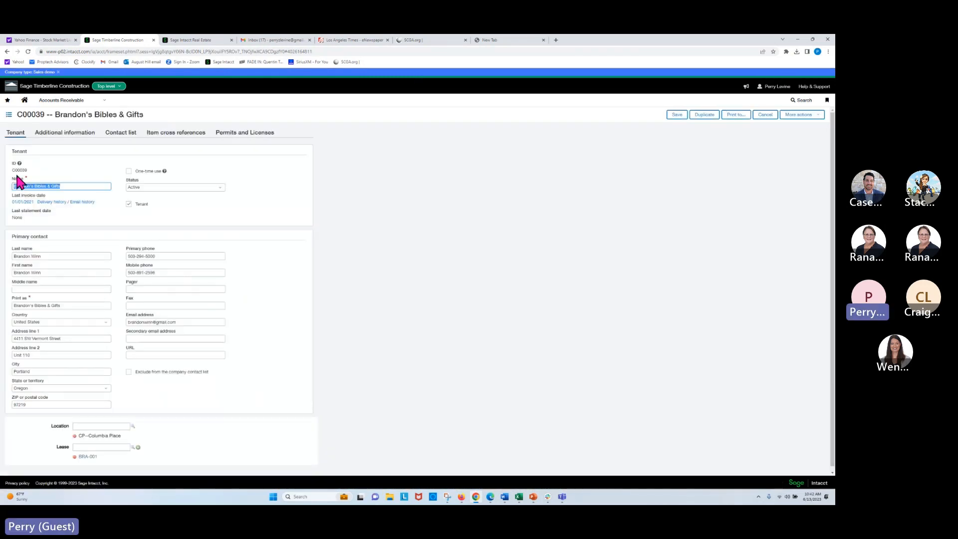
{"action": "left_click", "coordinate": [7, 51]}
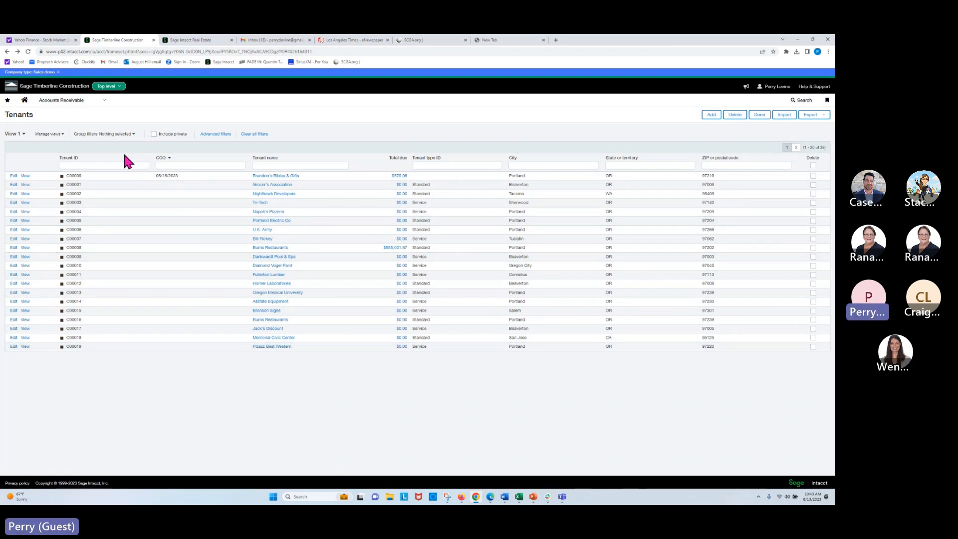
- Create a new financial report, naming it with the colleague's first name followed by "Financial"
{"action": "left_click", "coordinate": [54, 103]}
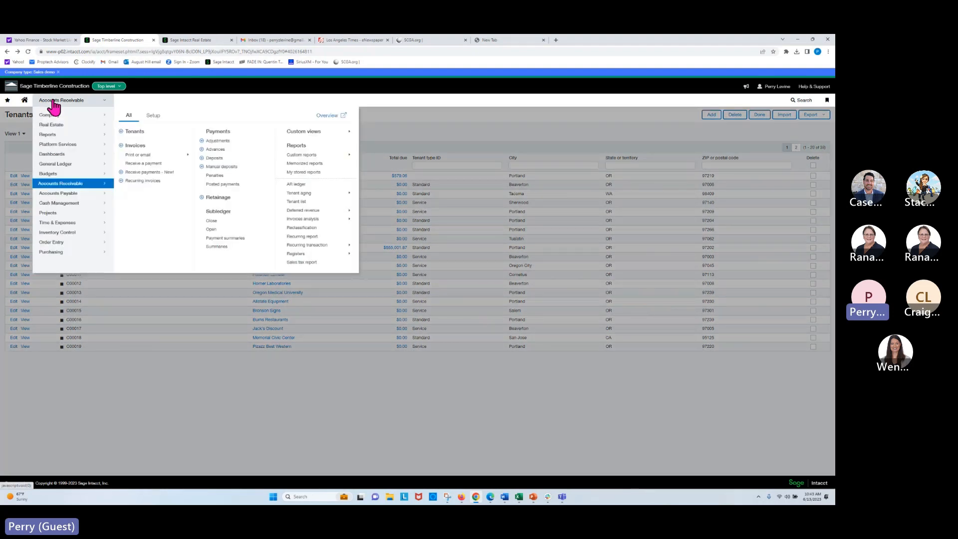
{"action": "left_click", "coordinate": [50, 137]}
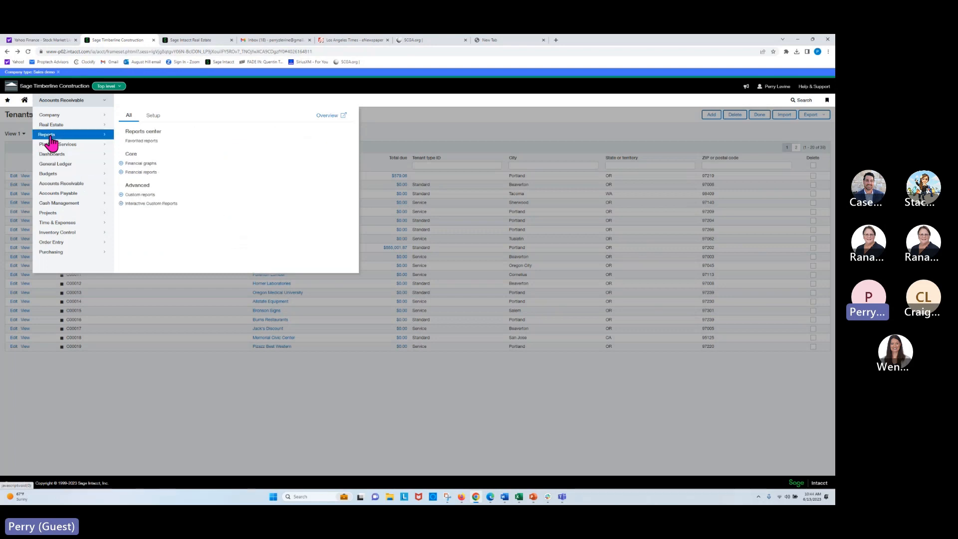
{"action": "left_click", "coordinate": [140, 173]}
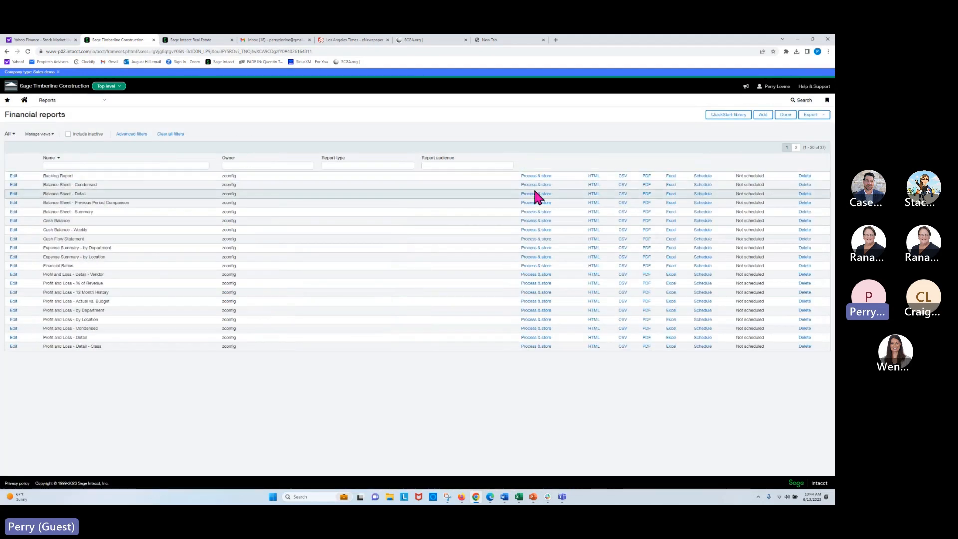
{"action": "left_click", "coordinate": [763, 114]}
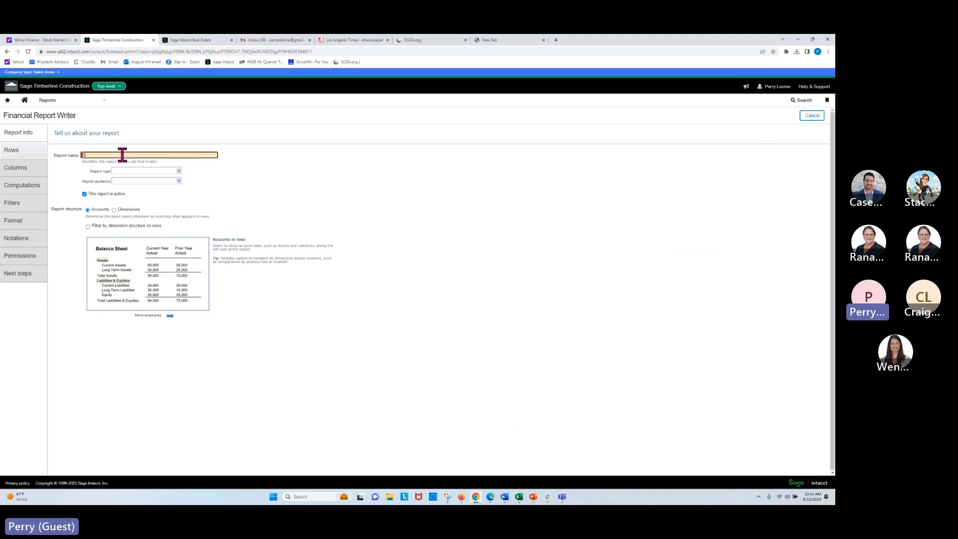
{"action": "type", "text": "ce"}
{"action": "type", "text": "y Financial"}
- Include the Property Expenses account group in the report's row structure
{"action": "left_click", "coordinate": [18, 151]}
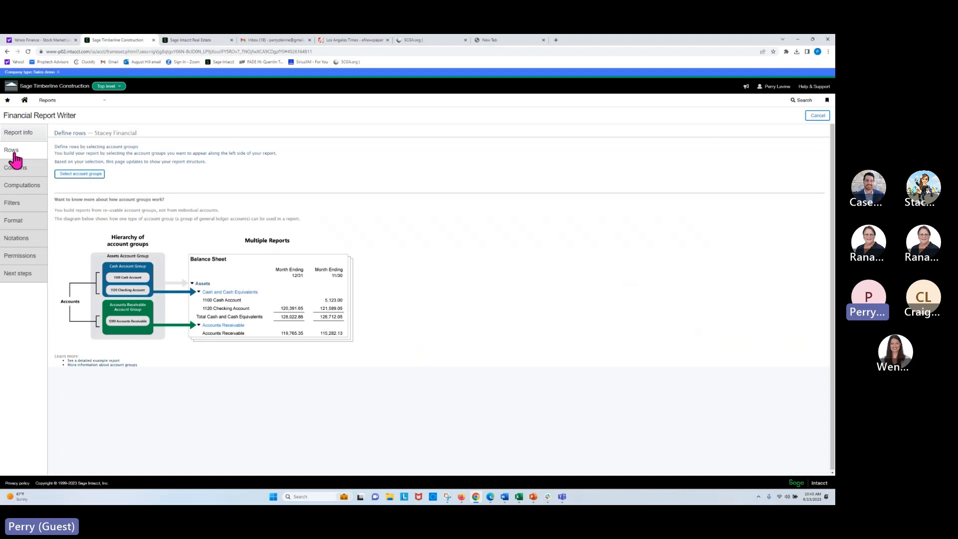
{"action": "left_click", "coordinate": [77, 174]}
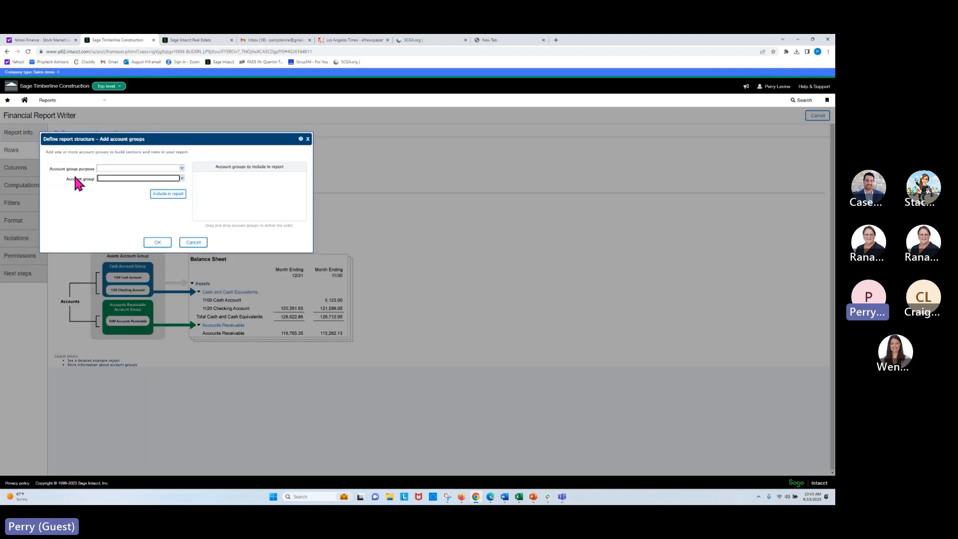
{"action": "left_click", "coordinate": [146, 177]}
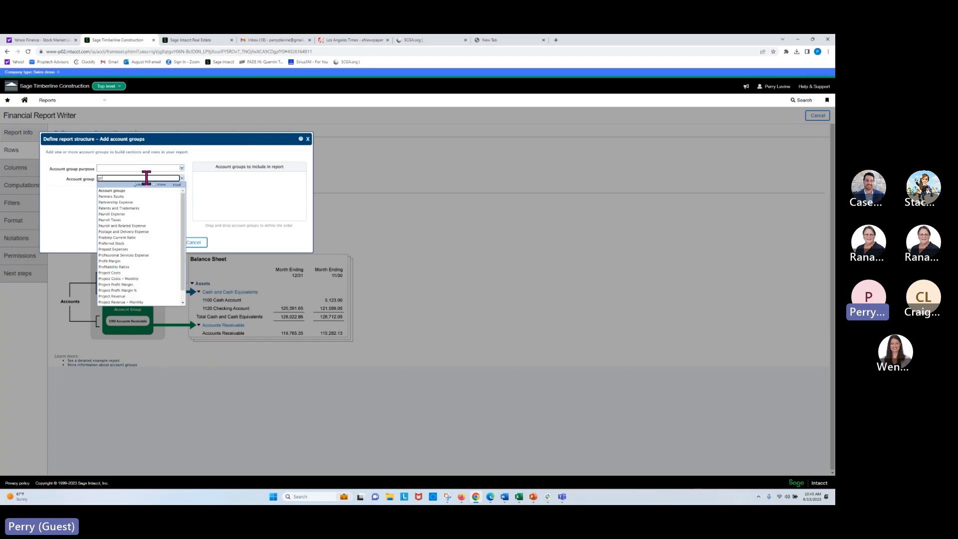
{"action": "type", "text": "prop"}
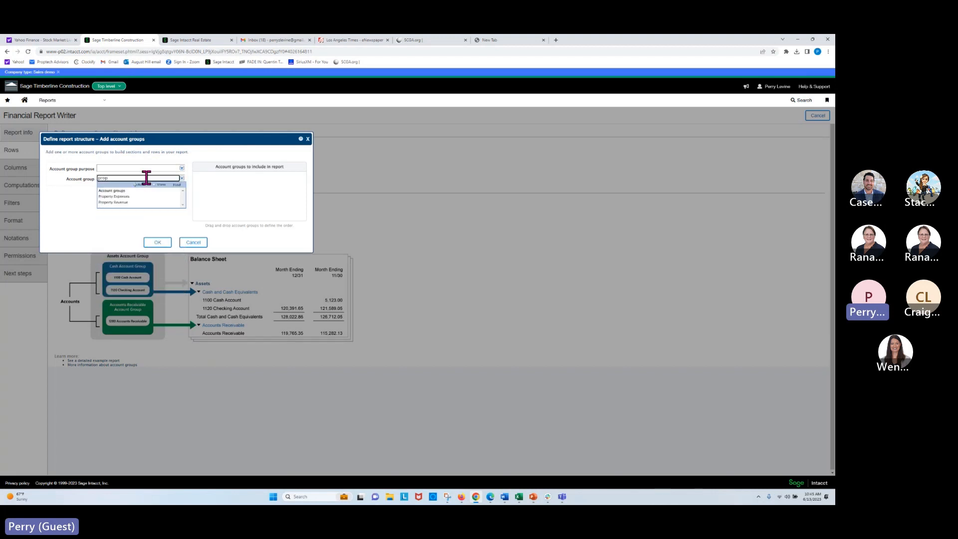
{"action": "left_click", "coordinate": [126, 197]}
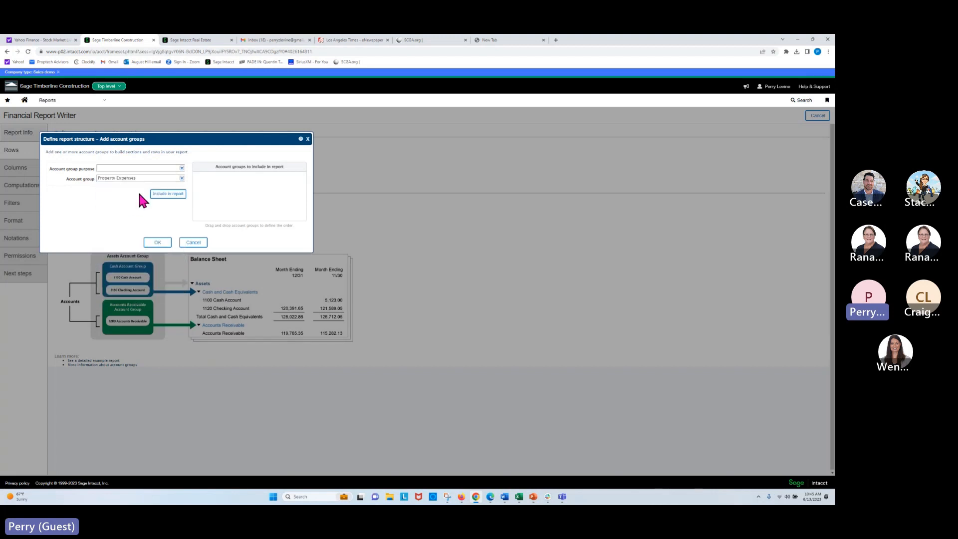
{"action": "left_click", "coordinate": [168, 195]}
- Include the Property Revenue account group and move it above Property Expenses
{"action": "type", "text": "proper"}
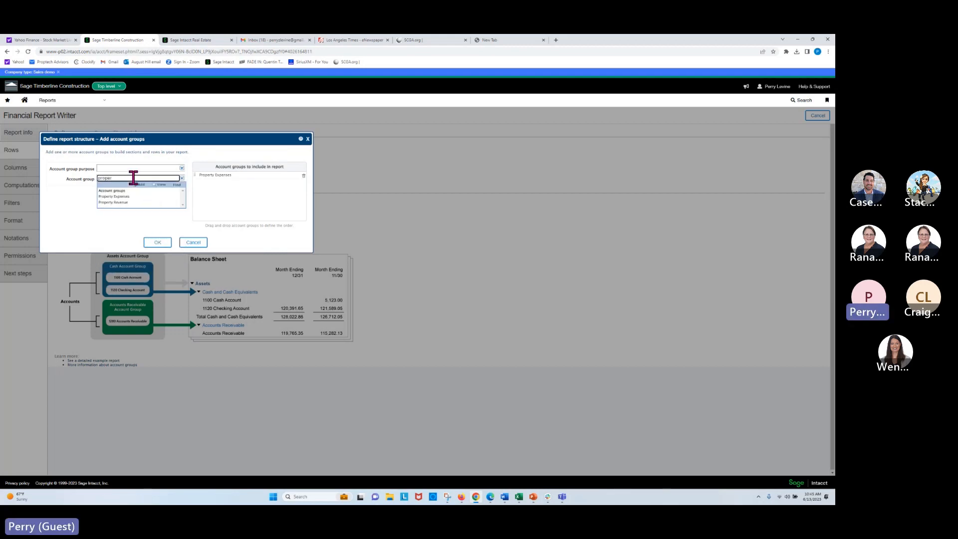
{"action": "left_click", "coordinate": [126, 202]}
{"action": "left_click", "coordinate": [167, 196]}
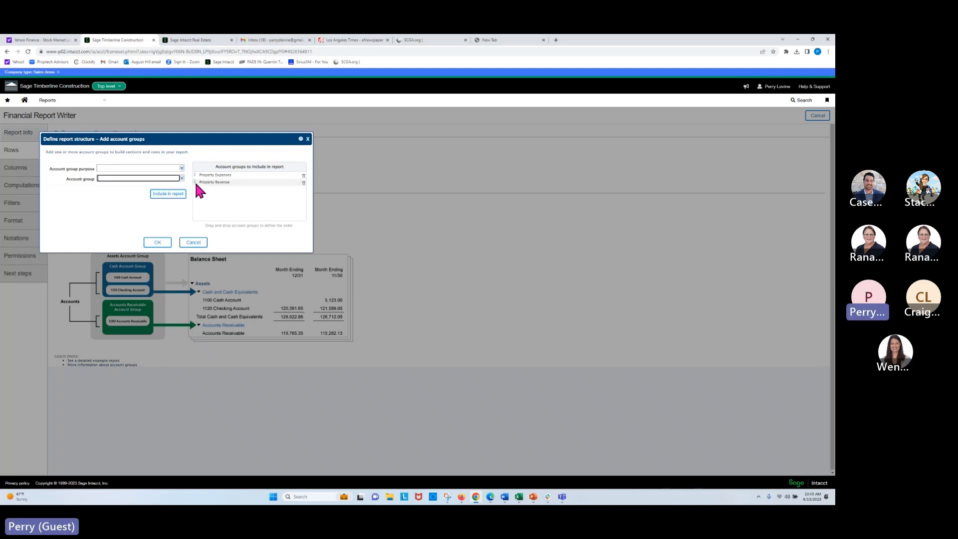
{"action": "left_click_drag", "start_coordinate": [195, 180], "coordinate": [196, 176]}
- Include the NOI account group, apply the row structure and collapse the NOI row to summary level
{"action": "left_click", "coordinate": [110, 178]}
{"action": "type", "text": "NOI"}
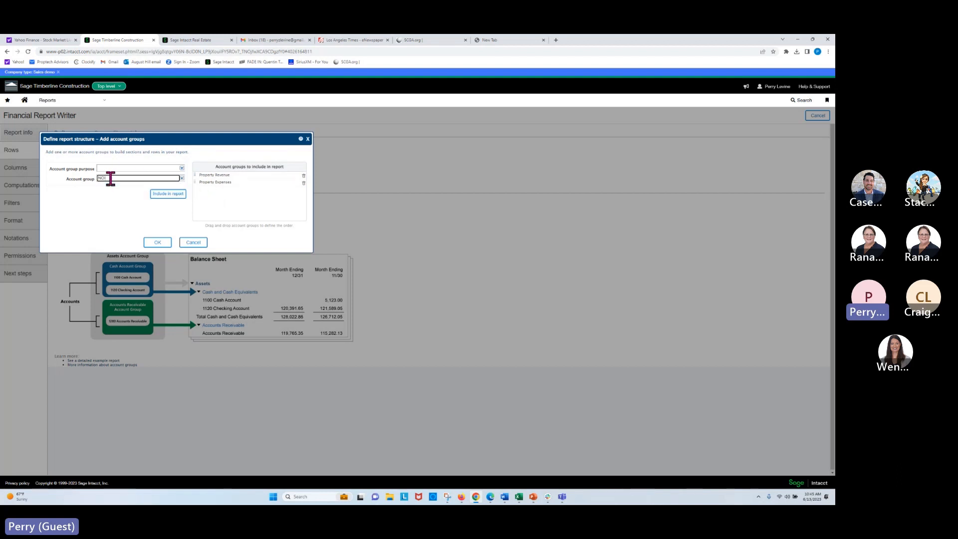
{"action": "left_click", "coordinate": [171, 195]}
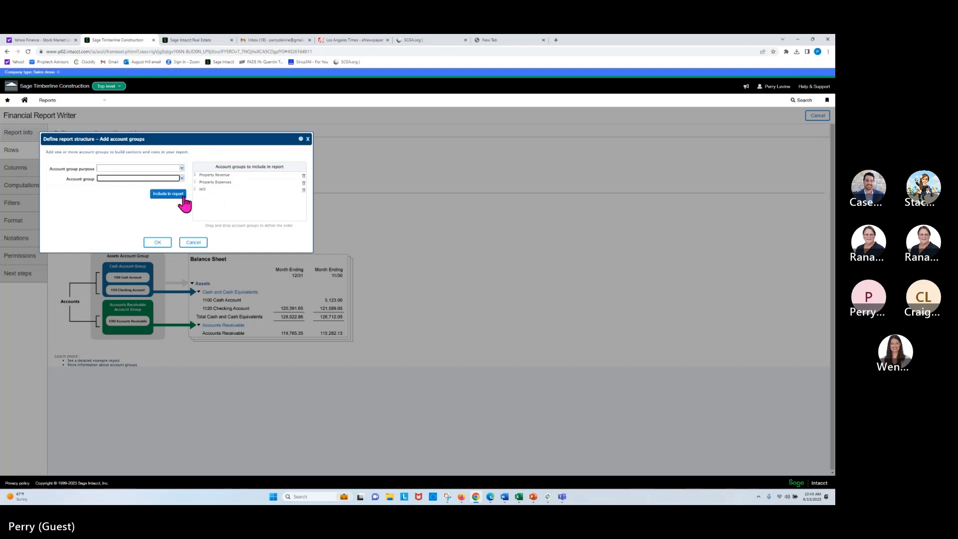
{"action": "left_click", "coordinate": [158, 243]}
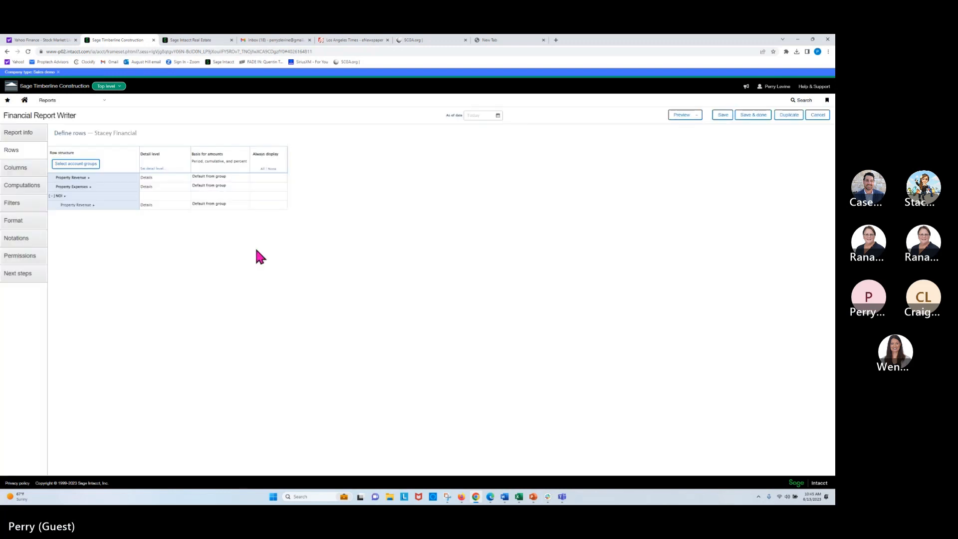
{"action": "left_click", "coordinate": [51, 196]}
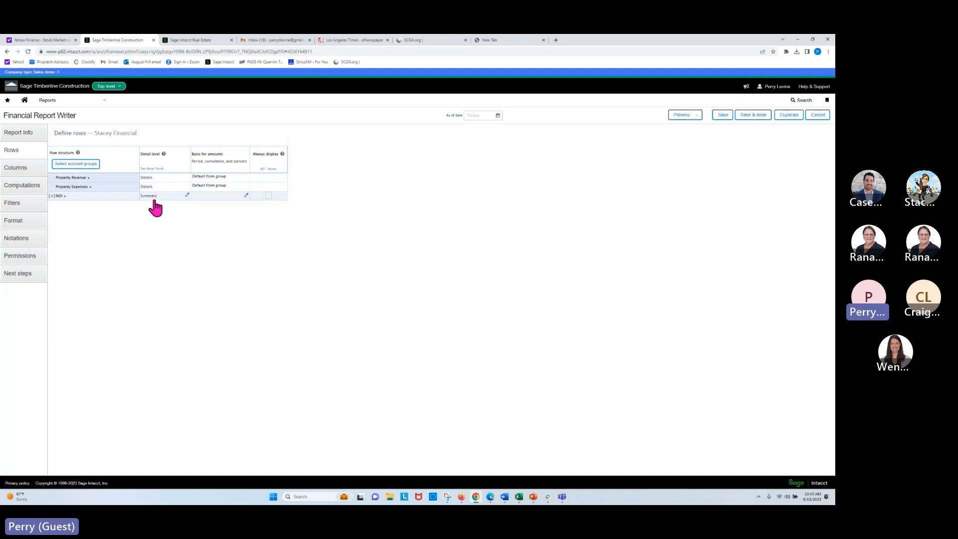
- Add a third column after the Actual column and set its column type to Budget, using the Annual Budget
{"action": "left_click", "coordinate": [19, 170]}
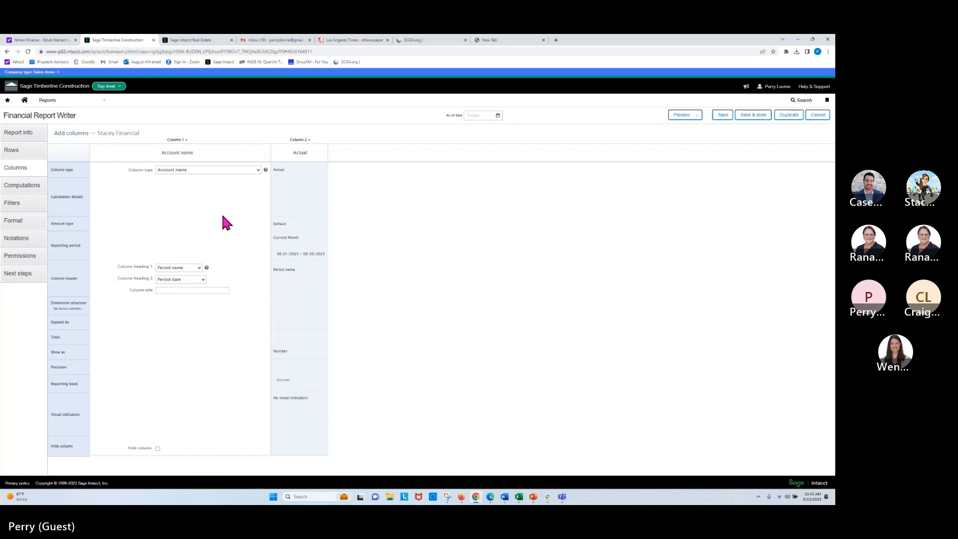
{"action": "left_click", "coordinate": [309, 175]}
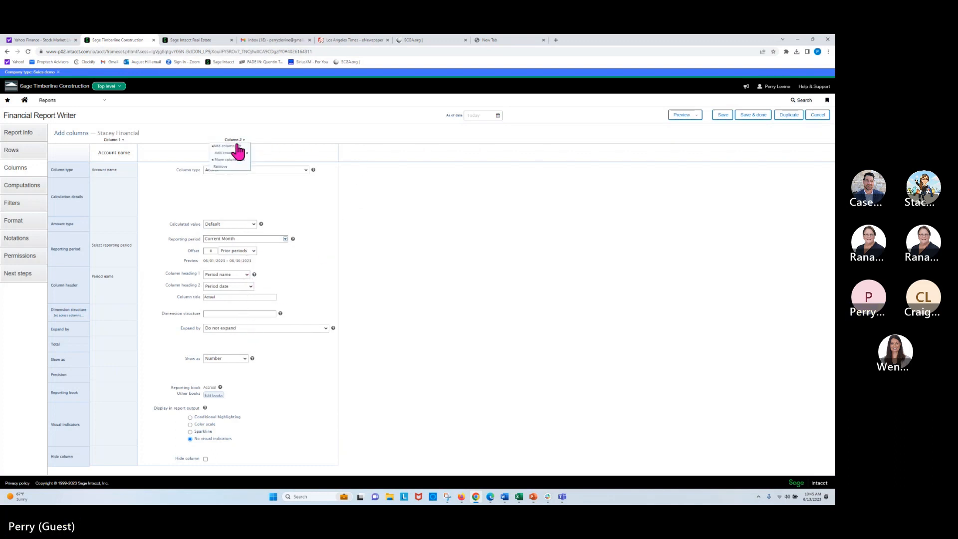
{"action": "left_click", "coordinate": [236, 154]}
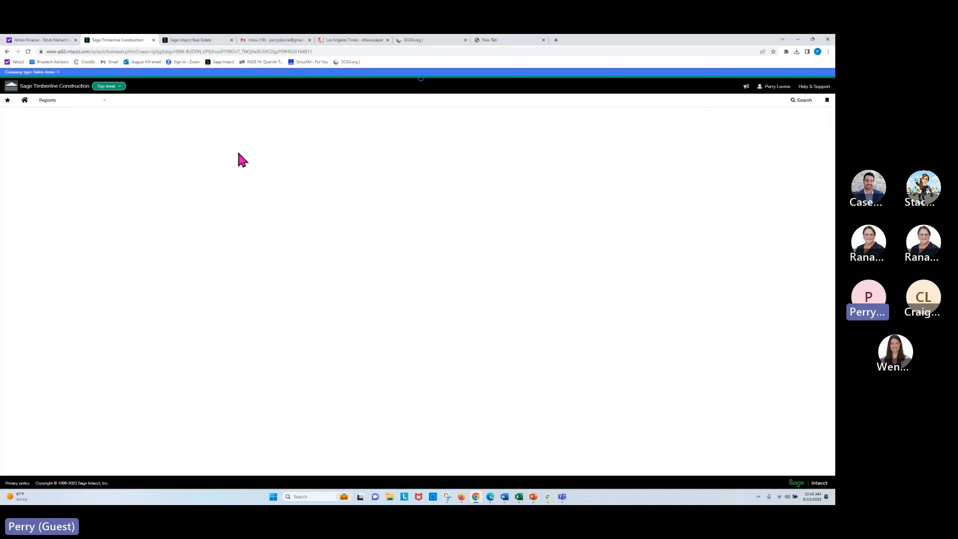
{"action": "left_click", "coordinate": [360, 170]}
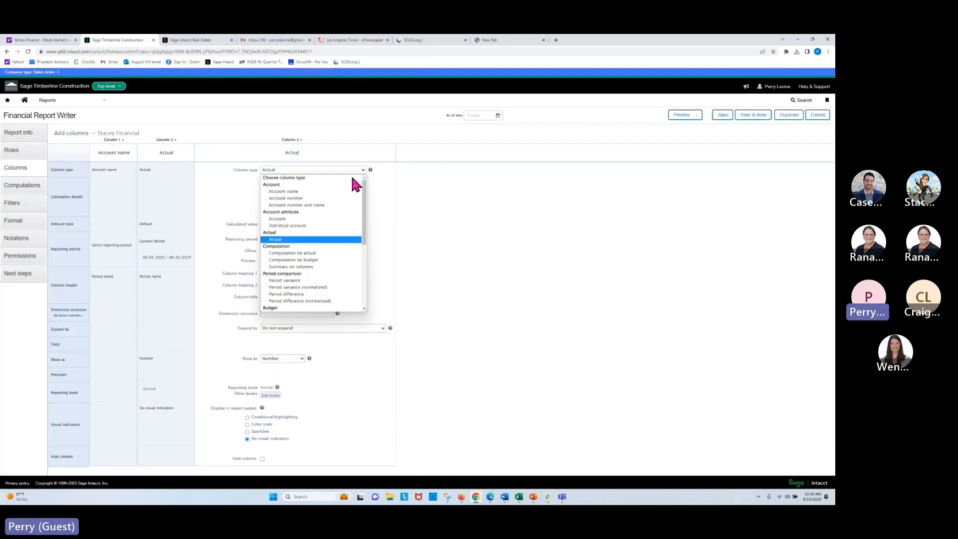
{"action": "scroll", "coordinate": [317, 288], "scroll_direction": "down", "scroll_amount": 3}
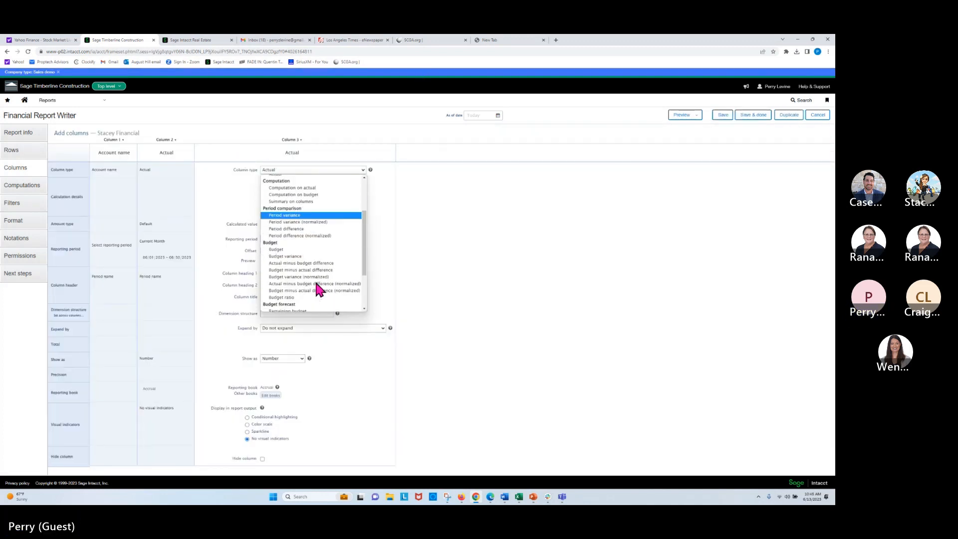
{"action": "left_click", "coordinate": [306, 252]}
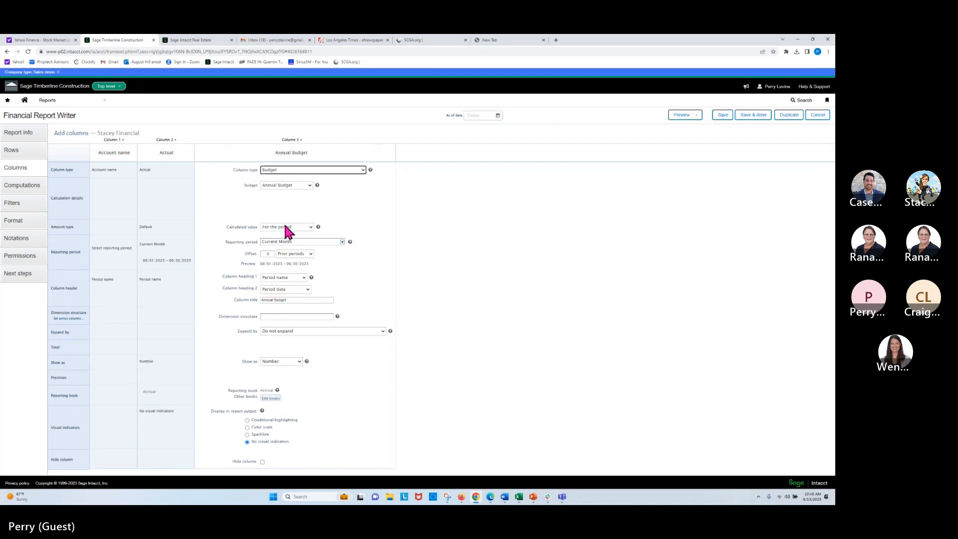
- Add a fourth column after the Annual Budget column and set its column type to Summary on columns
{"action": "left_click", "coordinate": [291, 141]}
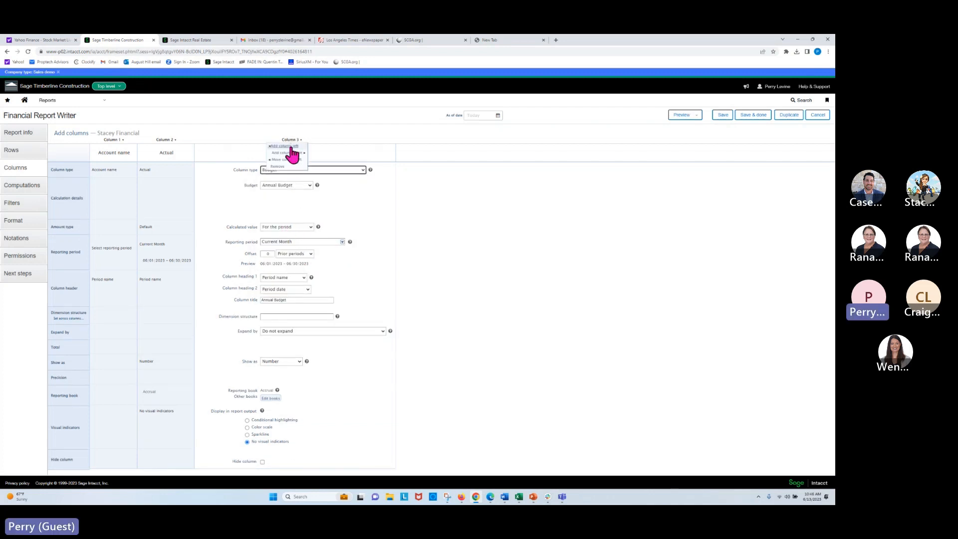
{"action": "left_click", "coordinate": [290, 153]}
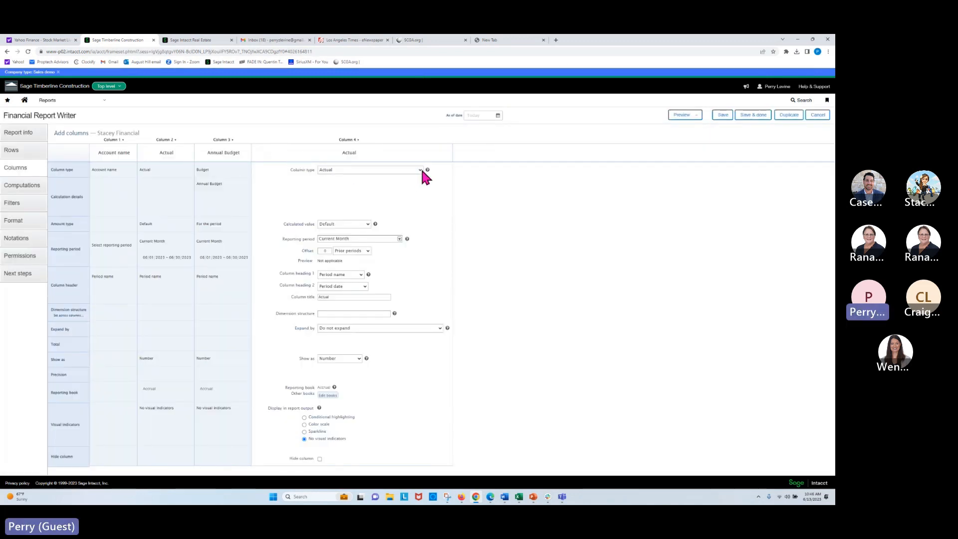
{"action": "left_click", "coordinate": [422, 170]}
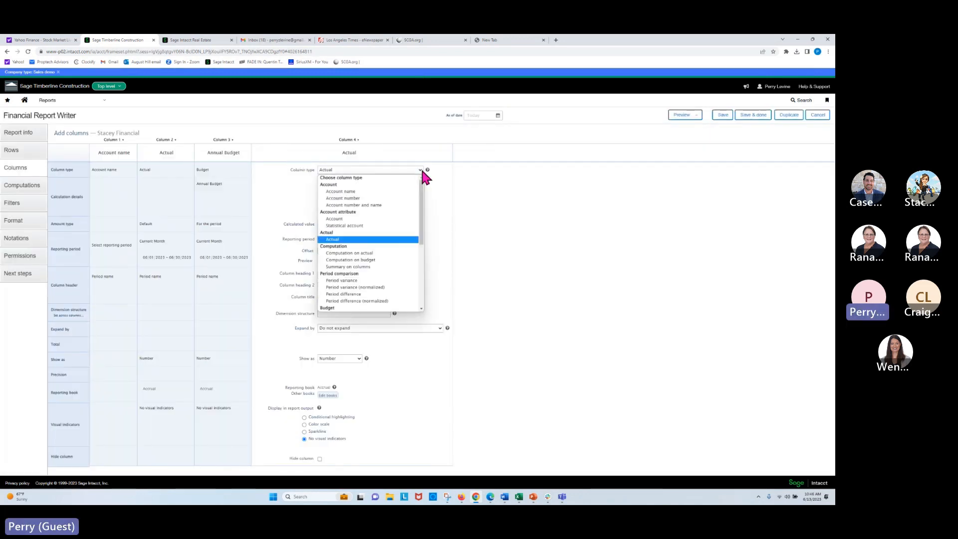
{"action": "left_click", "coordinate": [380, 268]}
- Define the Summary column's calculation with the Subtract operation on column range 2,3
{"action": "left_click", "coordinate": [335, 212]}
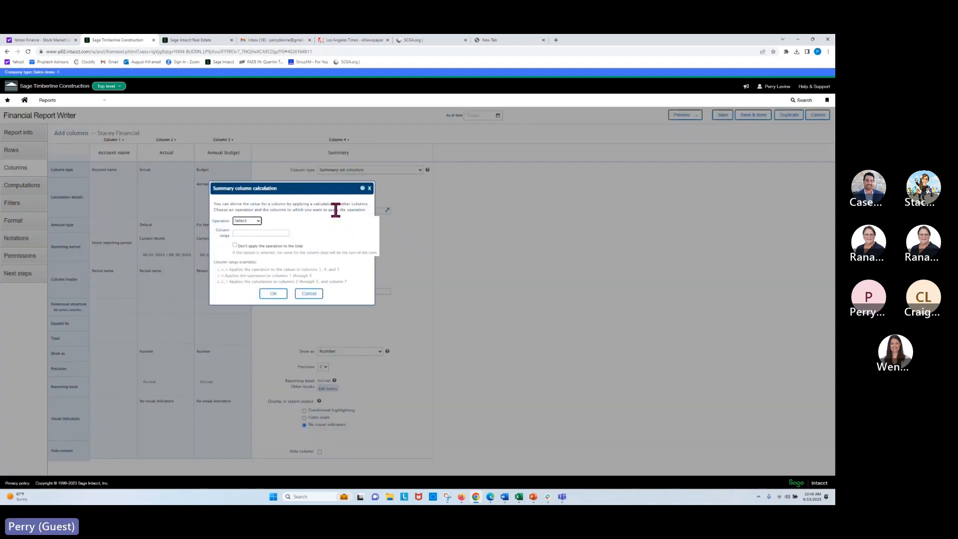
{"action": "left_click", "coordinate": [259, 221]}
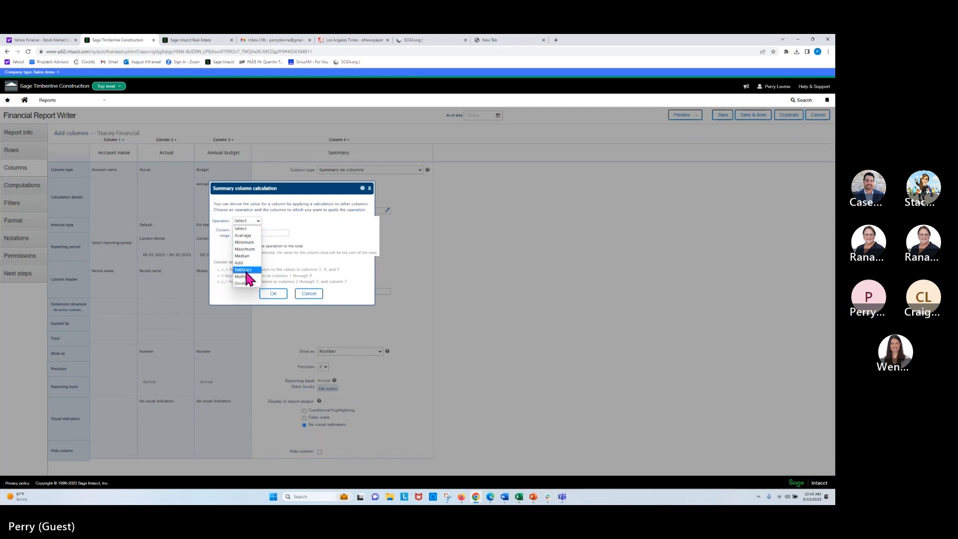
{"action": "left_click", "coordinate": [245, 269]}
{"action": "left_click", "coordinate": [251, 233]}
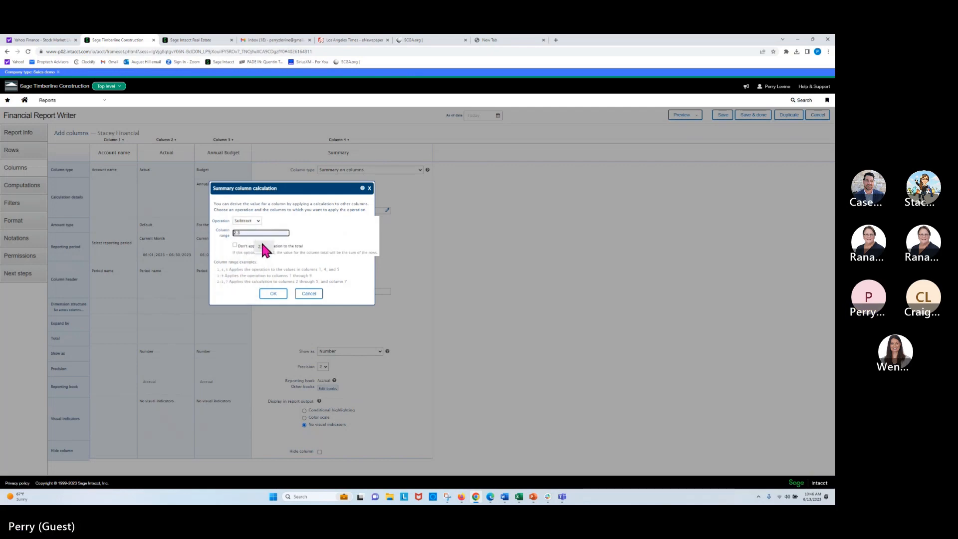
{"action": "left_click", "coordinate": [274, 293]}
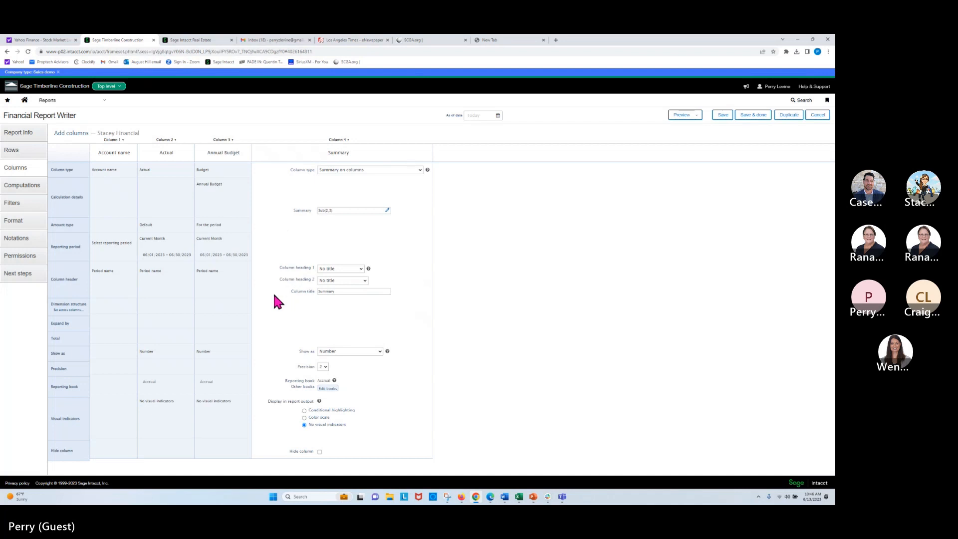
- Set the report's as-of date to 11/01/2021 and preview the report in HTML
{"action": "left_click", "coordinate": [470, 116]}
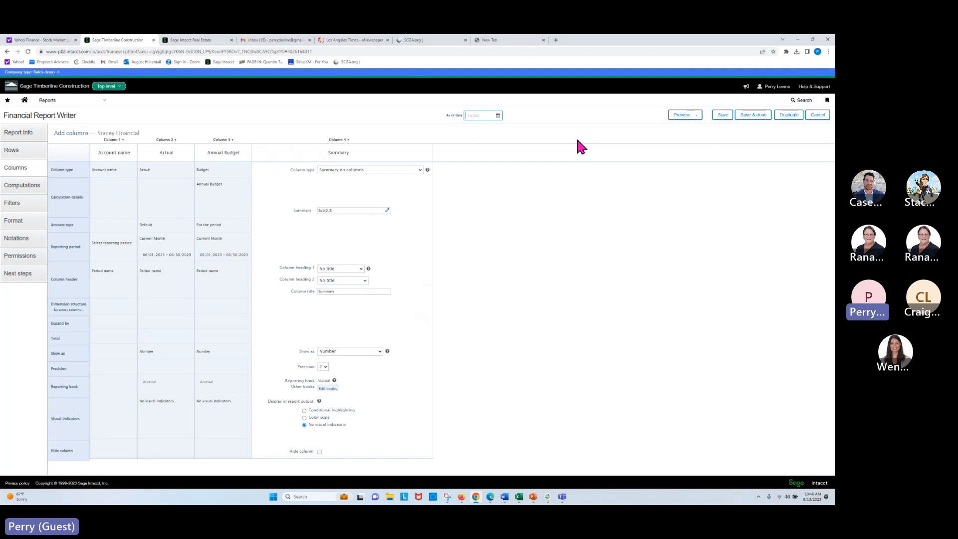
{"action": "type", "text": "11012021"}
{"action": "left_click", "coordinate": [679, 116]}
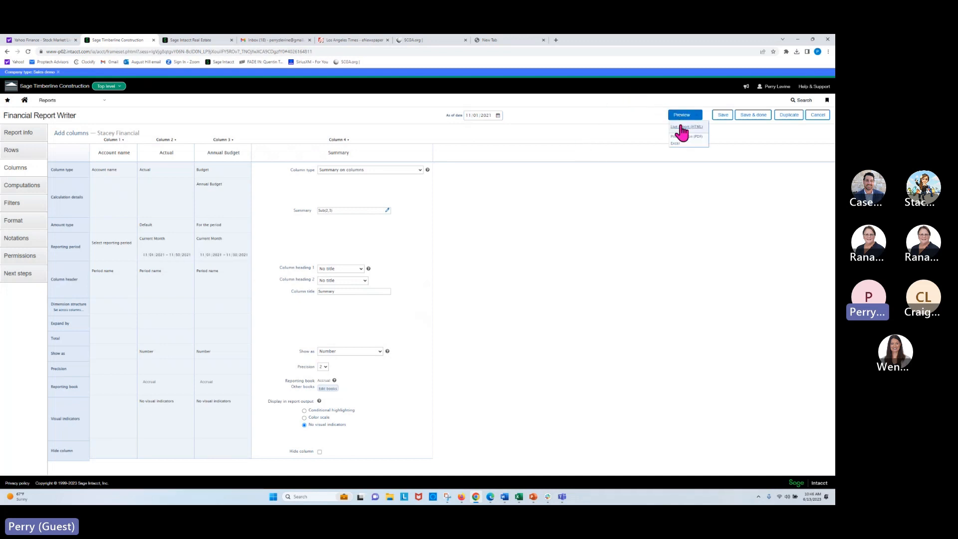
{"action": "left_click", "coordinate": [680, 127]}
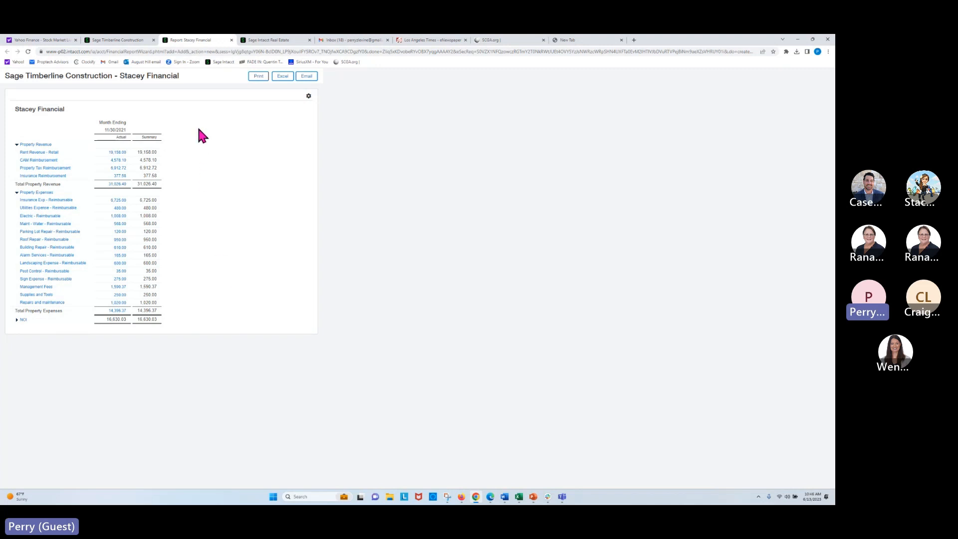
- Examine the general ledger entries behind the Rent Revenue - Retail actual amount, and close the ledger detail and the report preview
{"action": "left_click", "coordinate": [115, 152]}
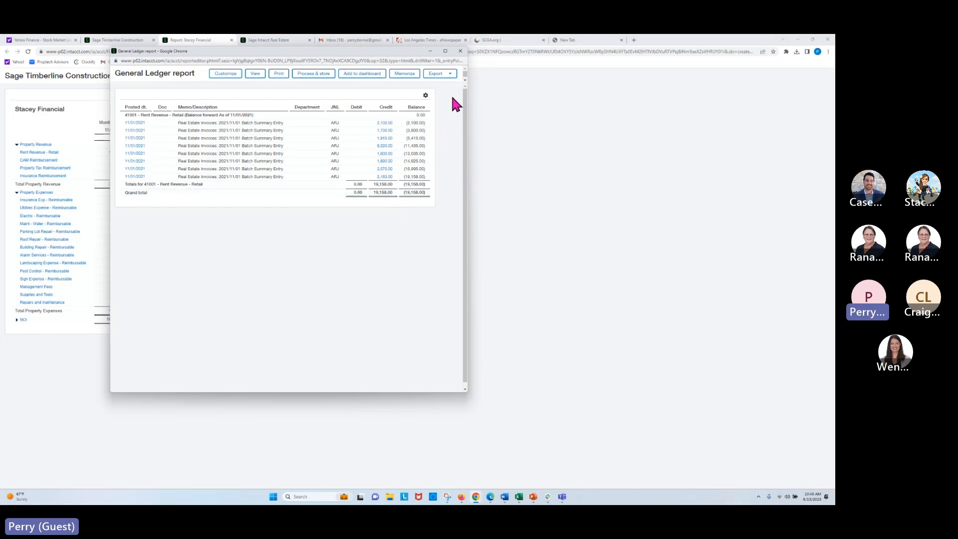
{"action": "left_click", "coordinate": [460, 51]}
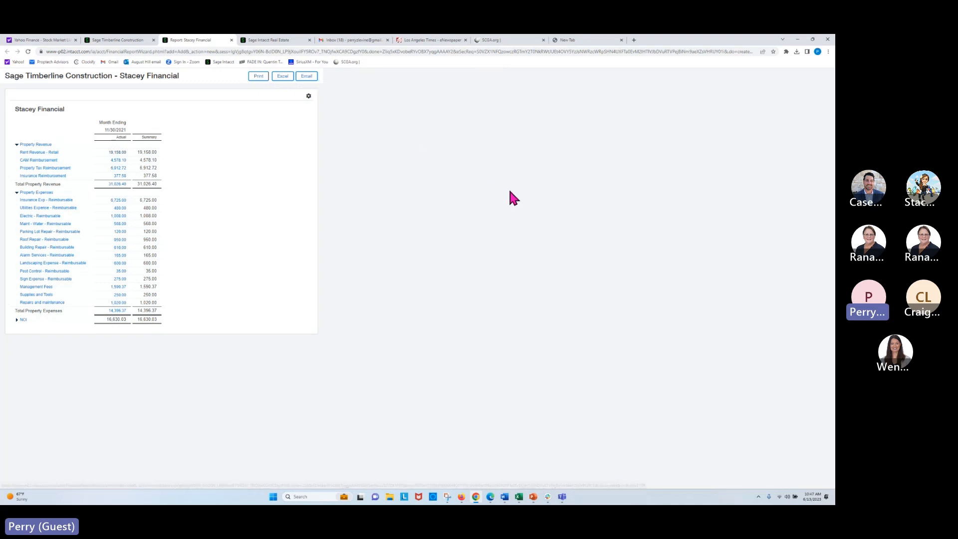
{"action": "left_click", "coordinate": [231, 40]}
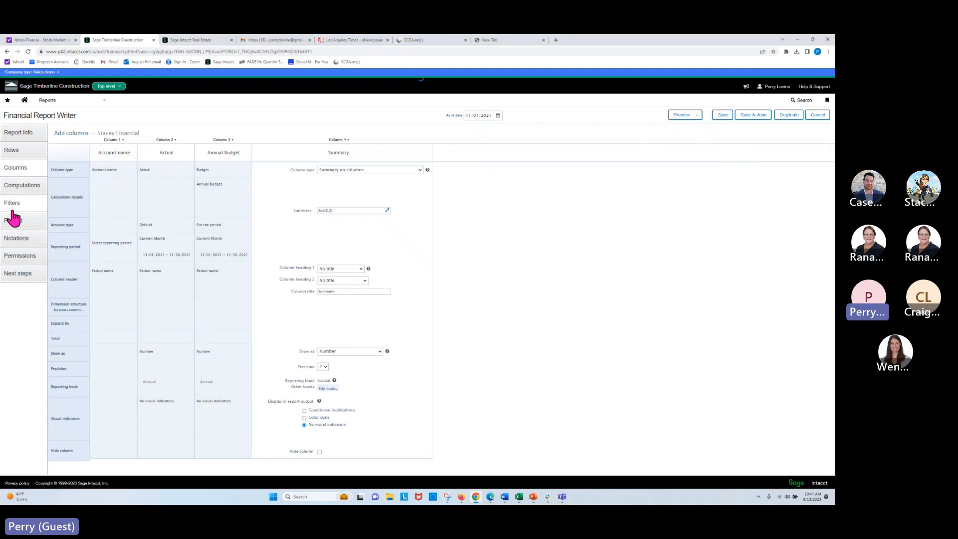
- Show the report's next-step options for favorites, dashboards, scheduling and report groups
{"action": "left_click", "coordinate": [17, 276]}
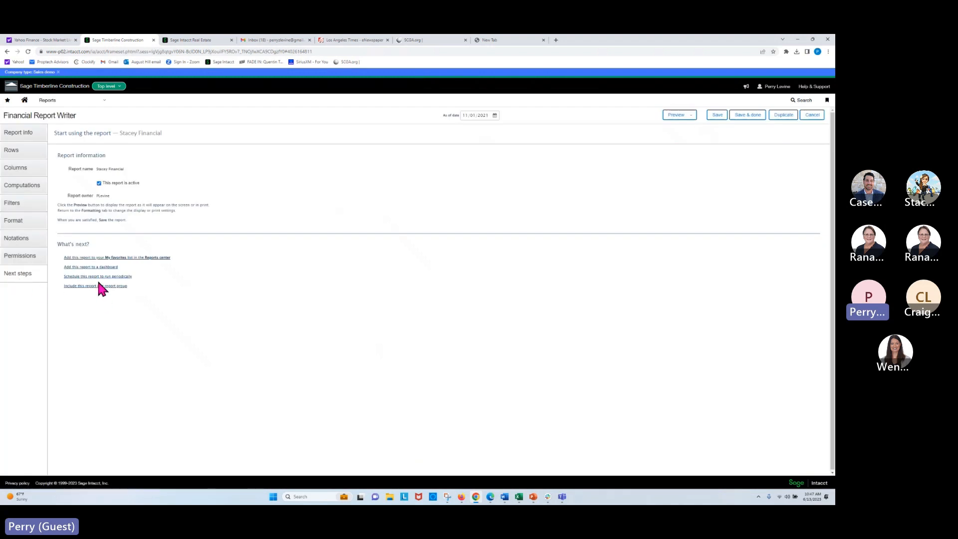